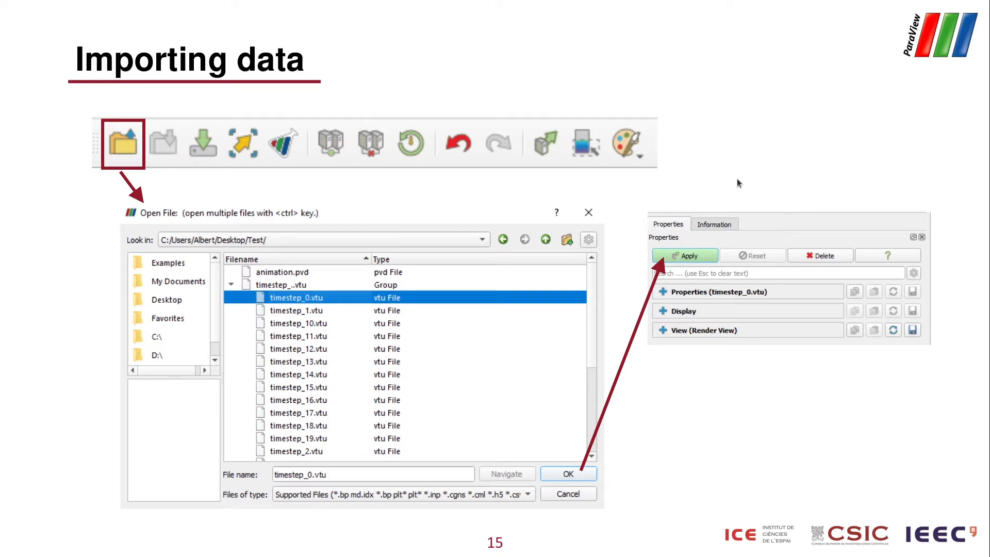
Exit the full-screen slides, launch ParaView from the terminal with the paraview command, and tile its window beside the slides.
key(Escape)
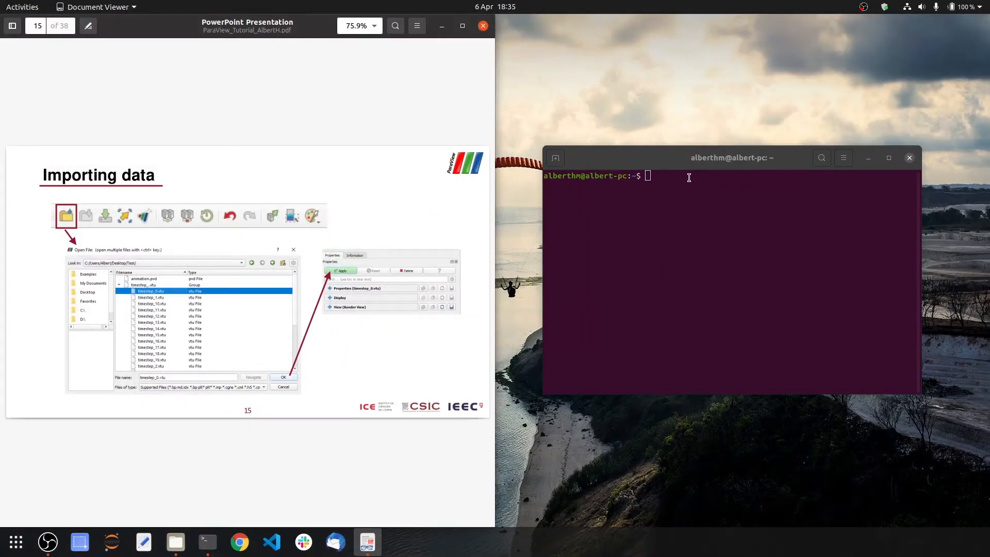
click(698, 177)
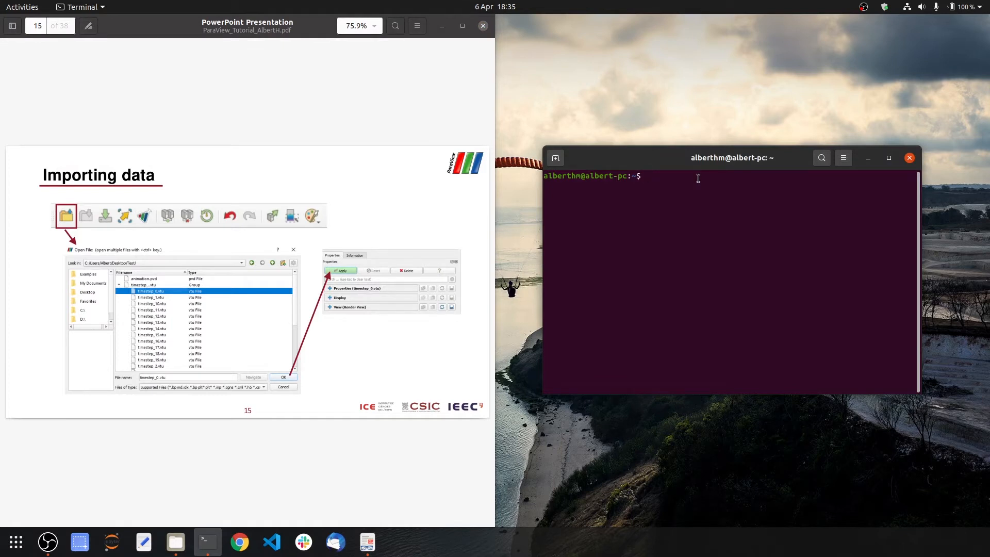
text(paraview)
key(Return)
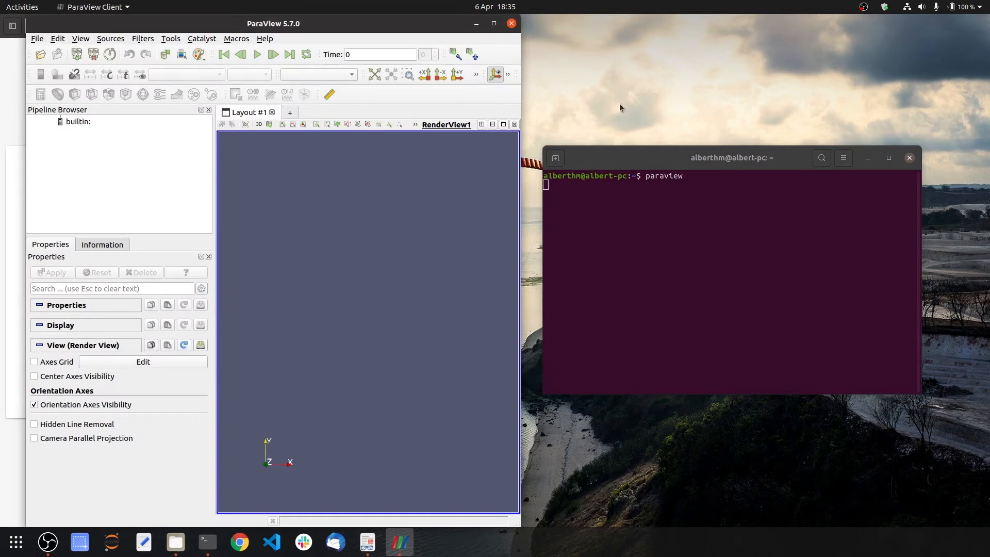
drag(402, 23, 989, 125)
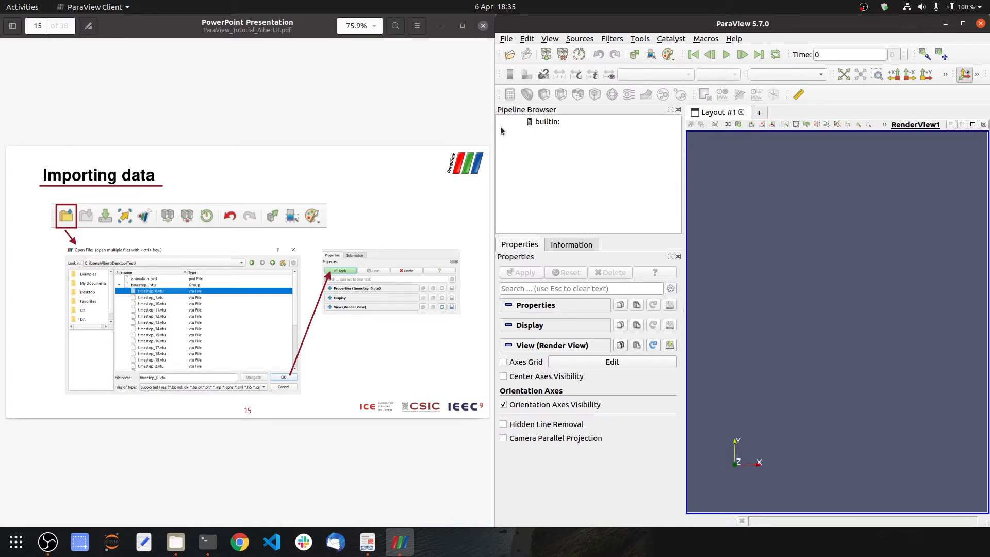
Open timestep_0.vtu from the timestep group in Desktop/Tutorial_data and apply it with all its arrays so it renders.
click(505, 40)
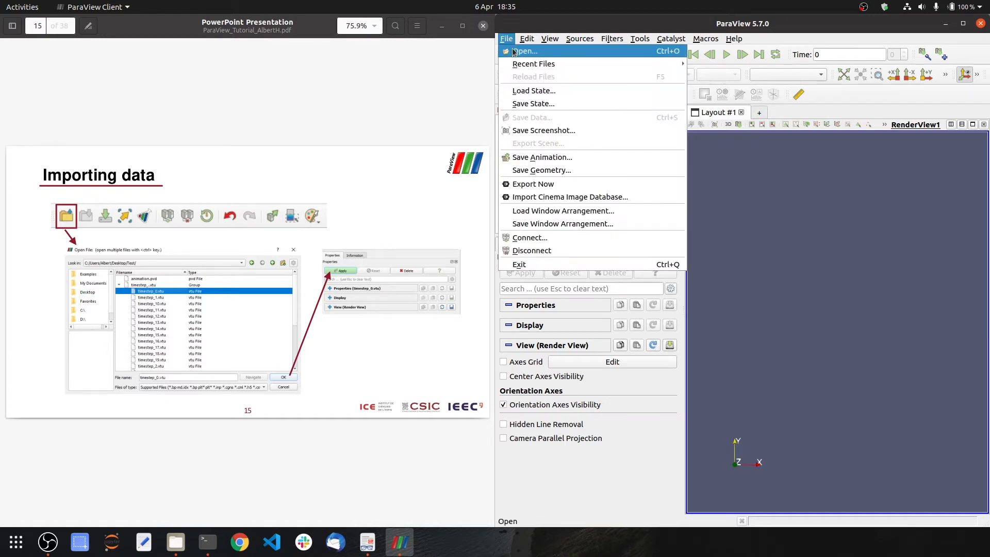
click(524, 26)
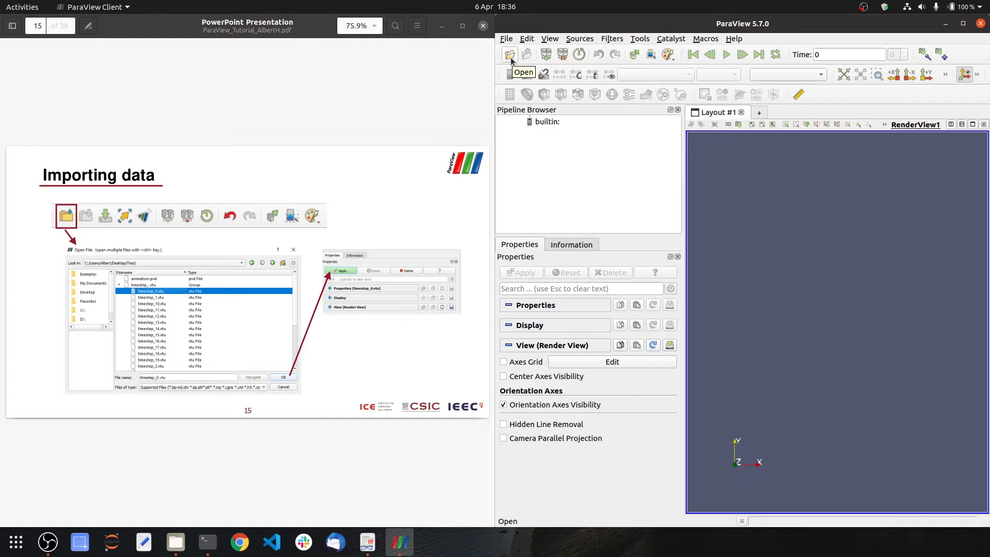
click(511, 59)
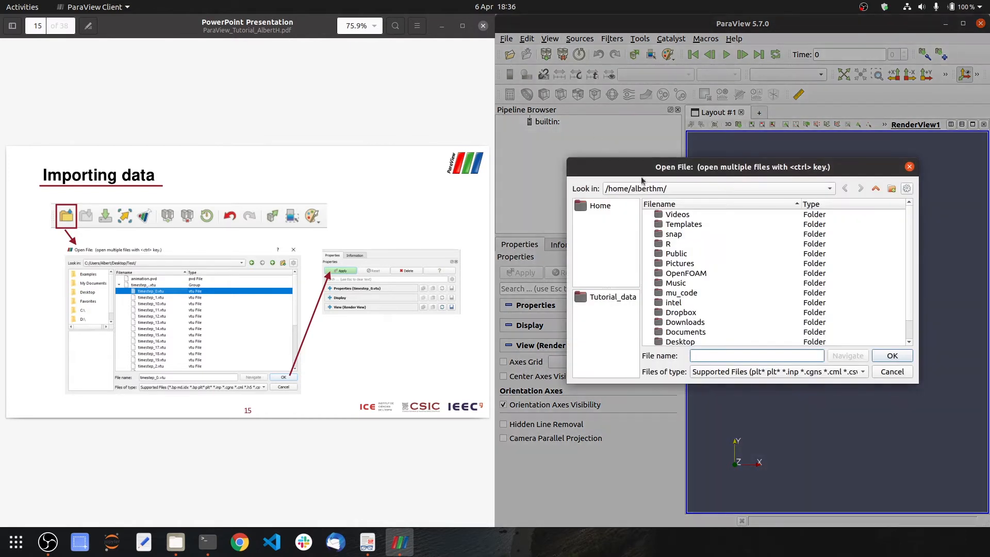
scroll(705, 302, down, 1)
double_click(683, 322)
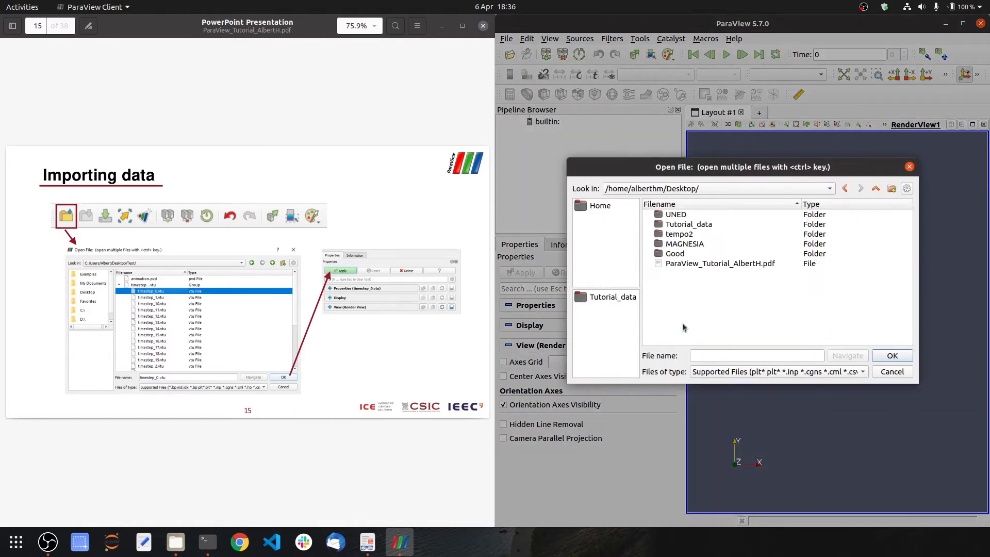
double_click(693, 224)
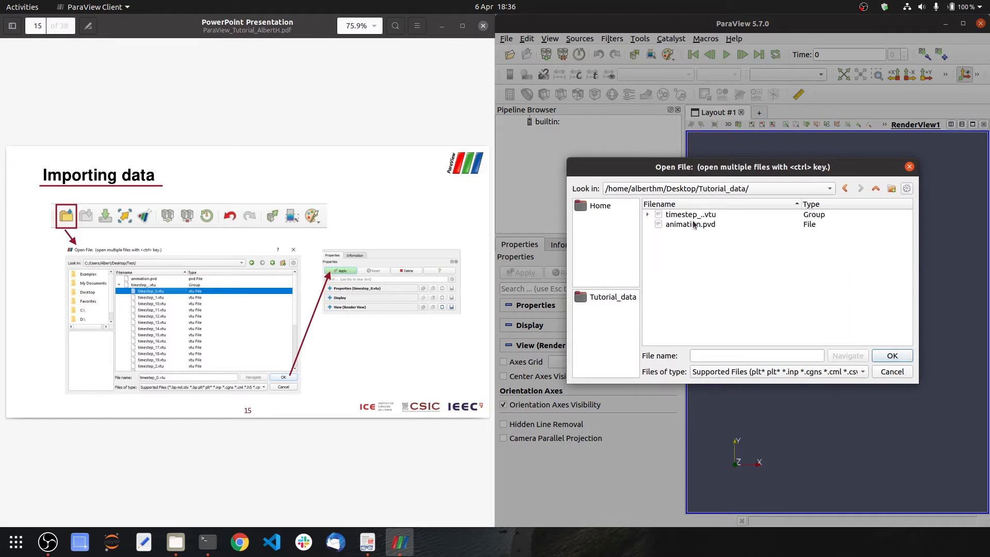
click(648, 215)
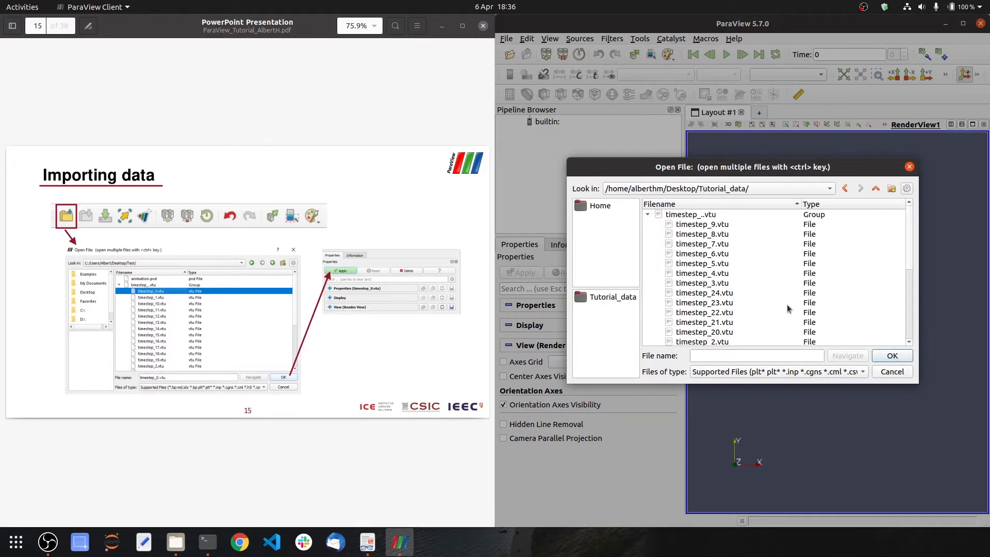
scroll(786, 308, down, 5)
click(705, 322)
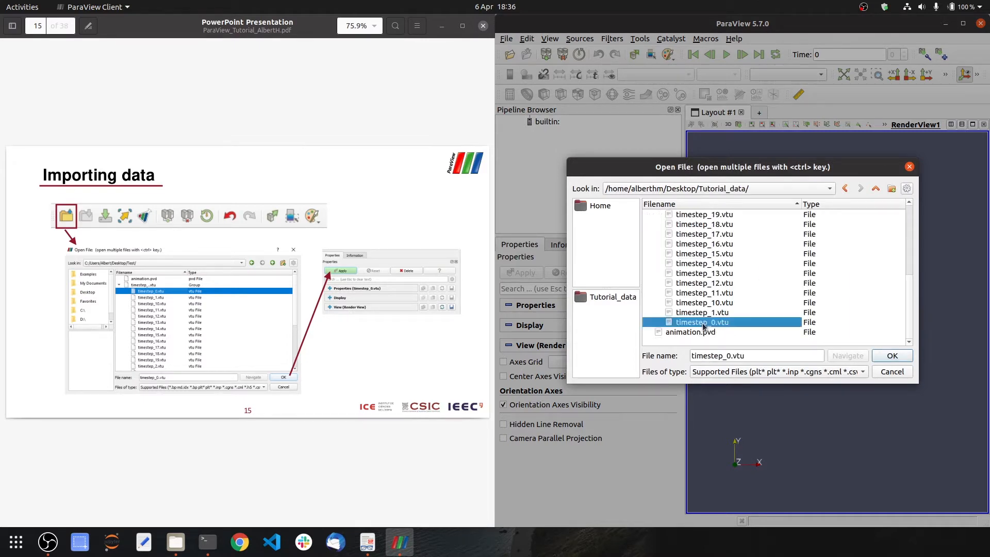
click(886, 357)
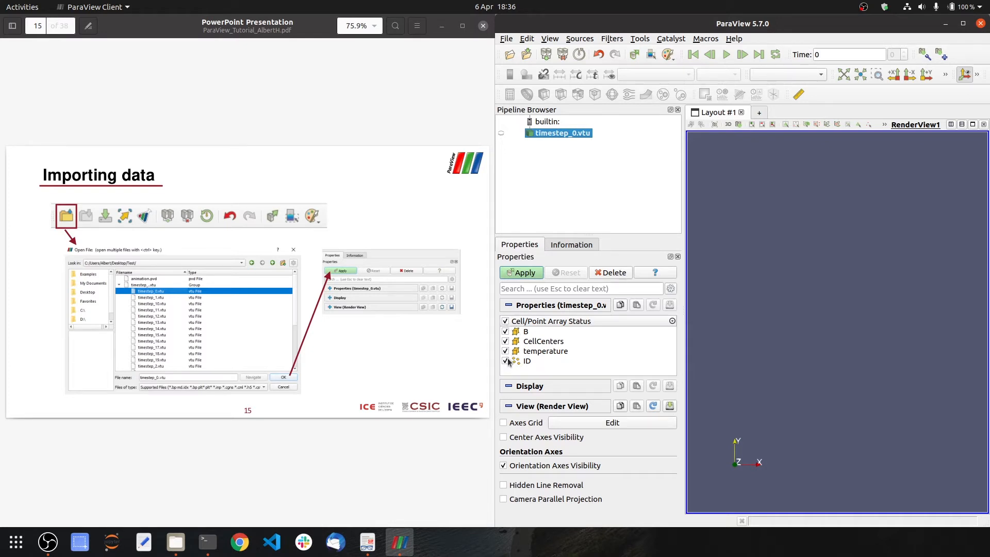
click(518, 280)
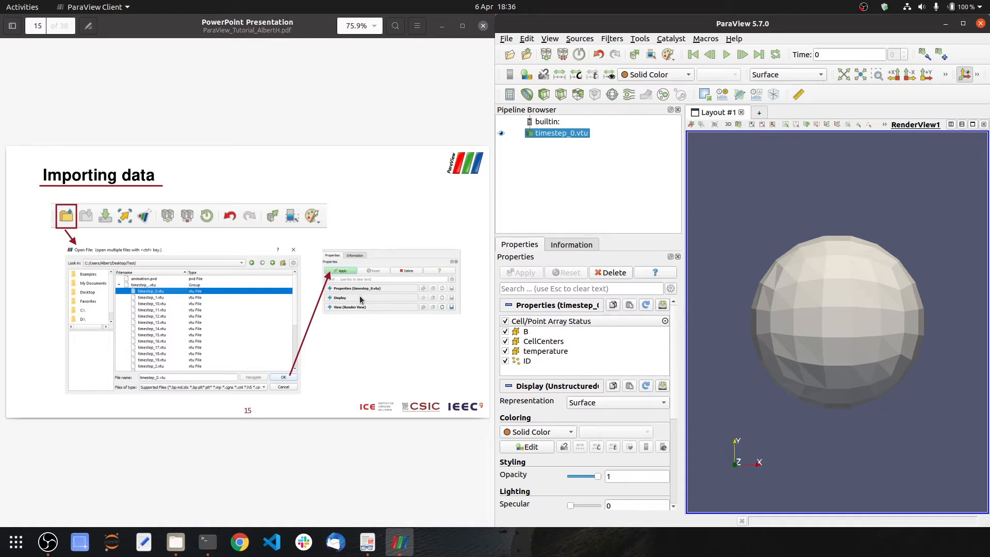
Advance the slides to page 16 and examine the statistics, data arrays and bounds of timestep_0.vtu.
click(583, 226)
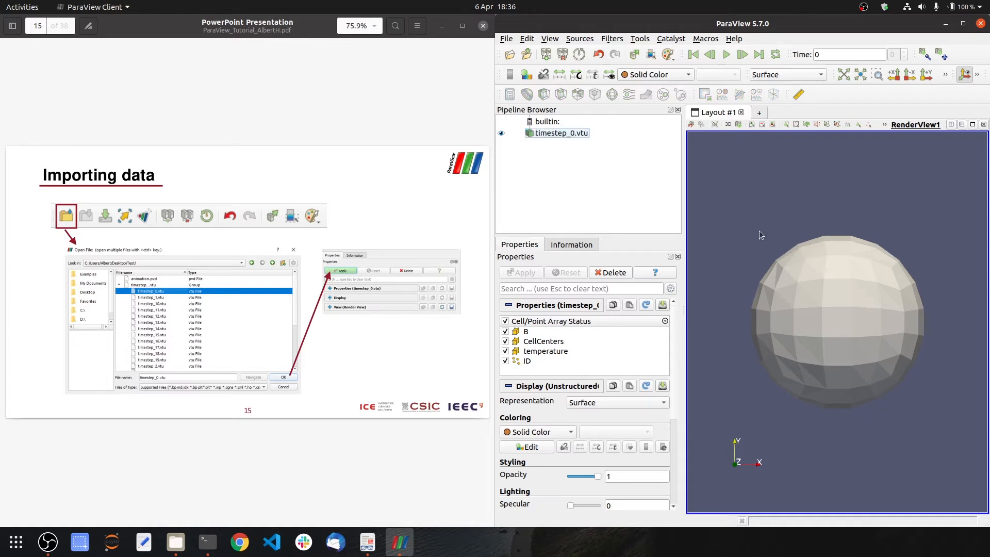
click(342, 101)
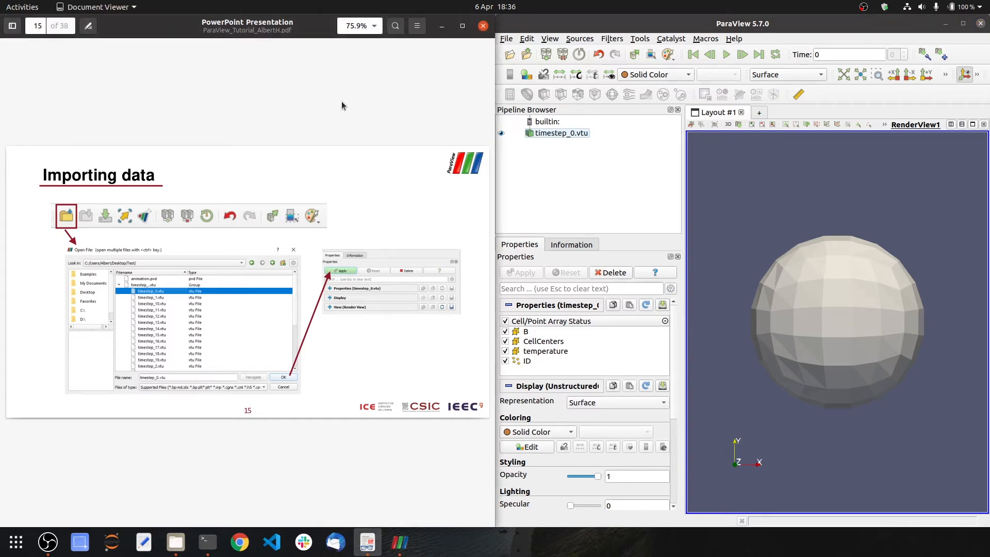
key(Right)
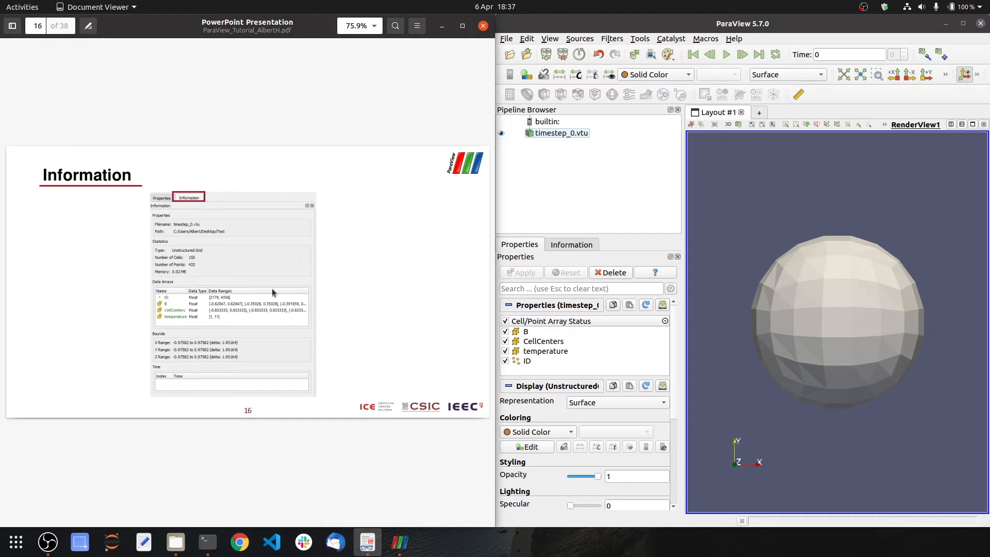
click(590, 246)
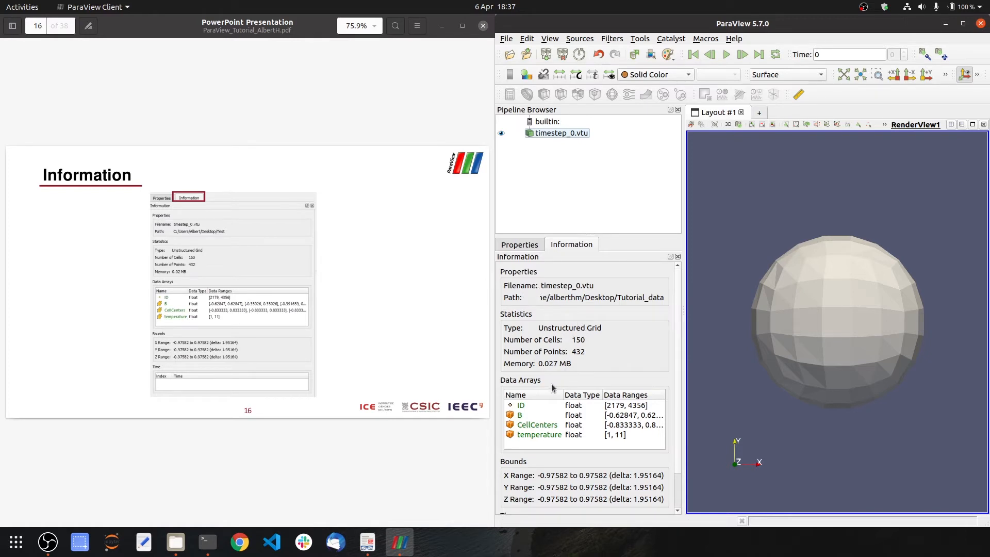
scroll(559, 396, down, 2)
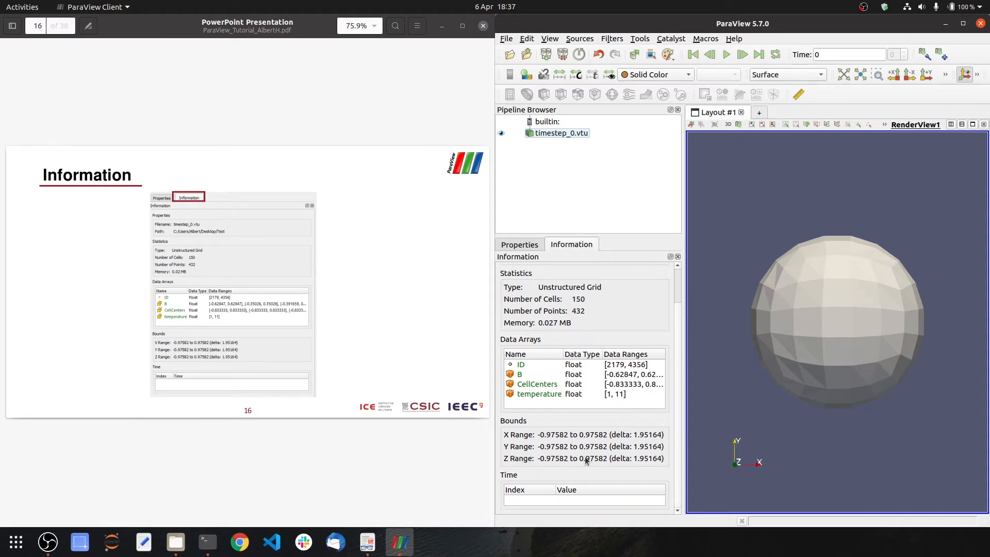
scroll(575, 433, up, 2)
scroll(573, 428, up, 1)
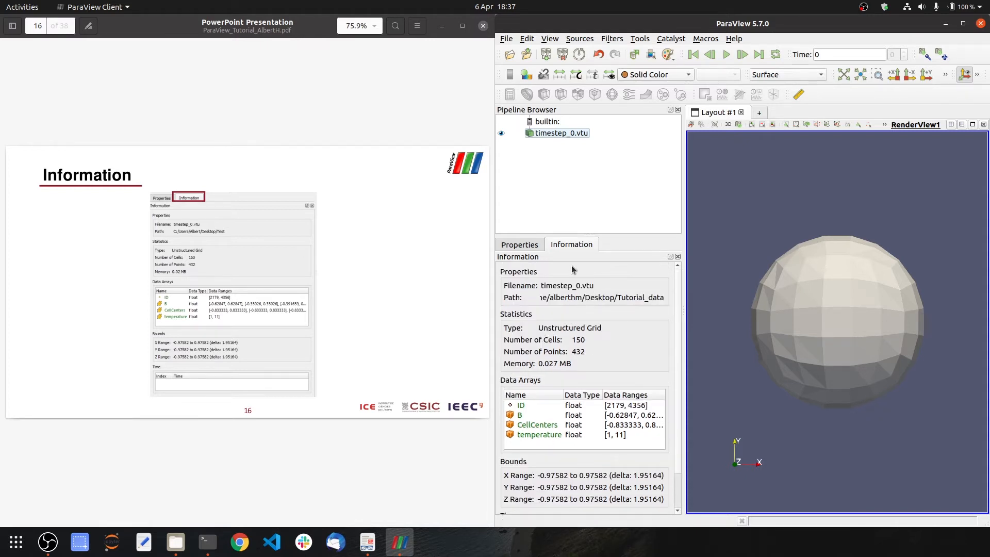
Advance the slides to page 17 and collapse the Properties, Display and View sections of timestep_0.vtu.
click(530, 245)
click(419, 255)
key(Right)
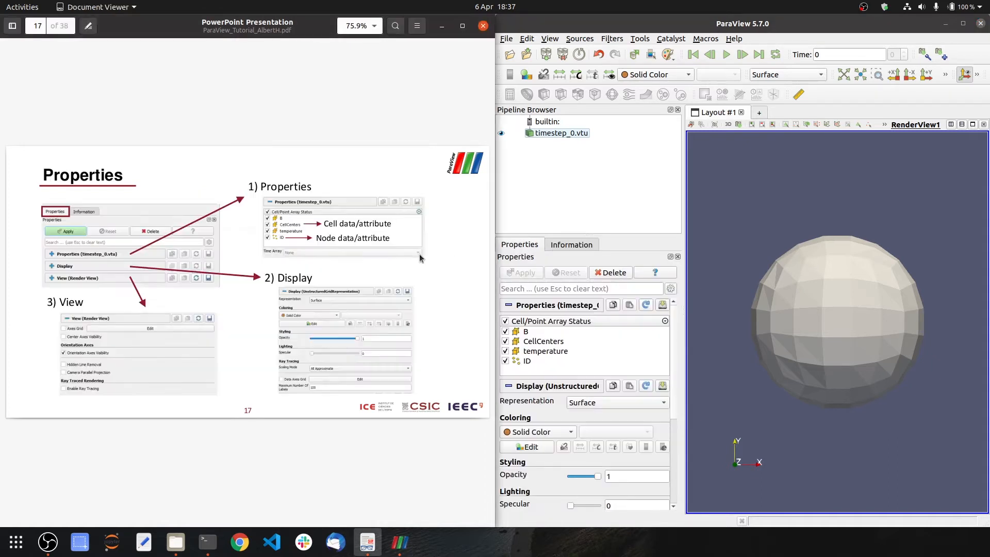
click(626, 246)
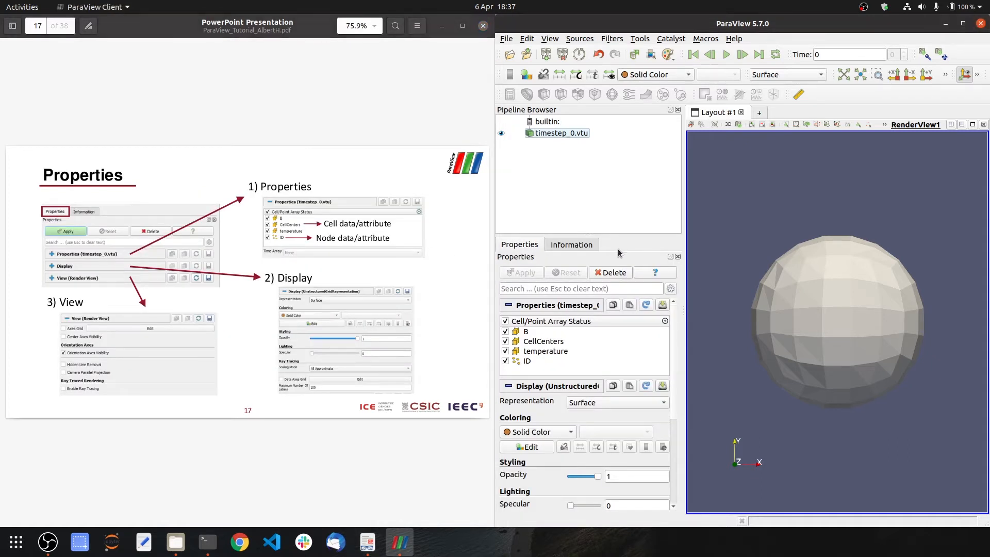
click(509, 305)
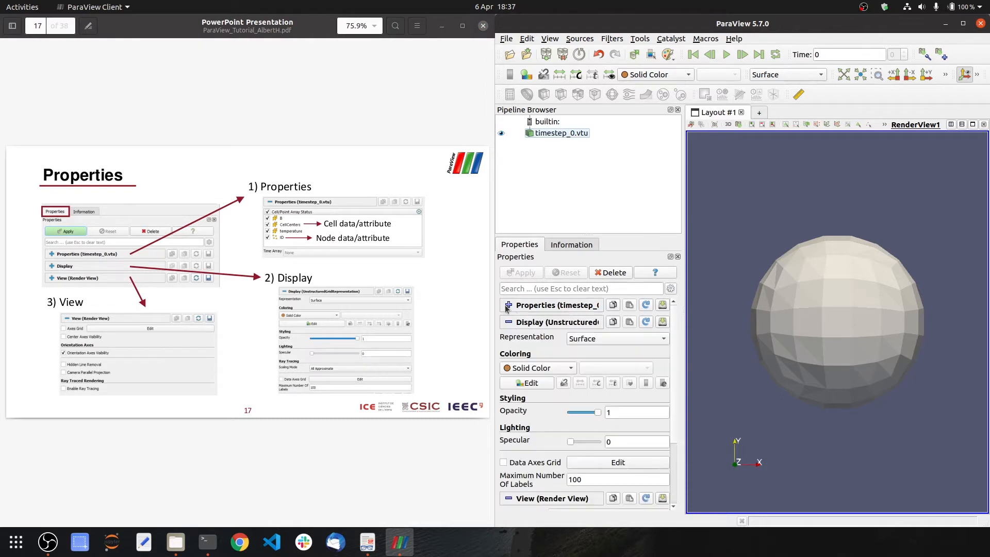
click(509, 322)
click(513, 340)
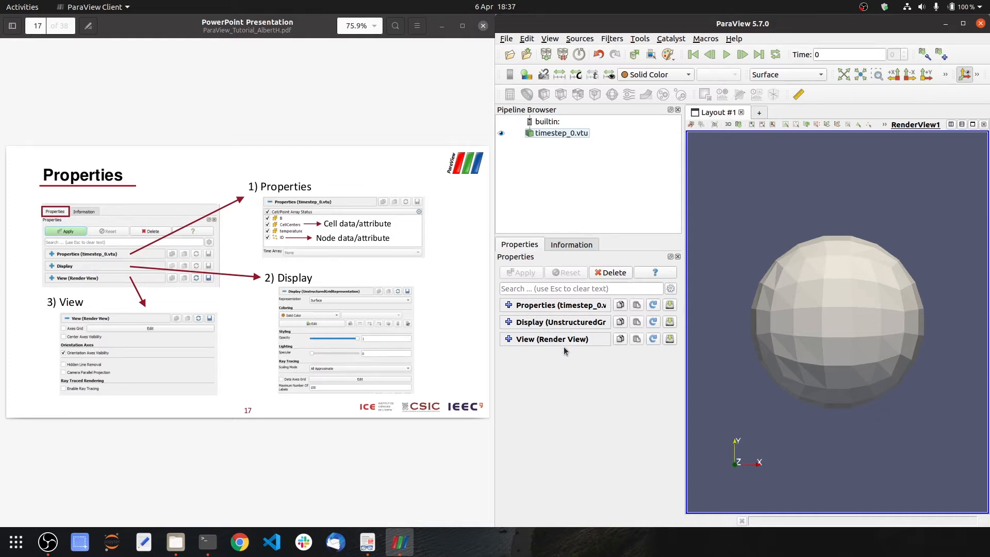
Exclude the temperature array from timestep_0.vtu and include it again, applying each change, and collapse the Properties section.
click(509, 307)
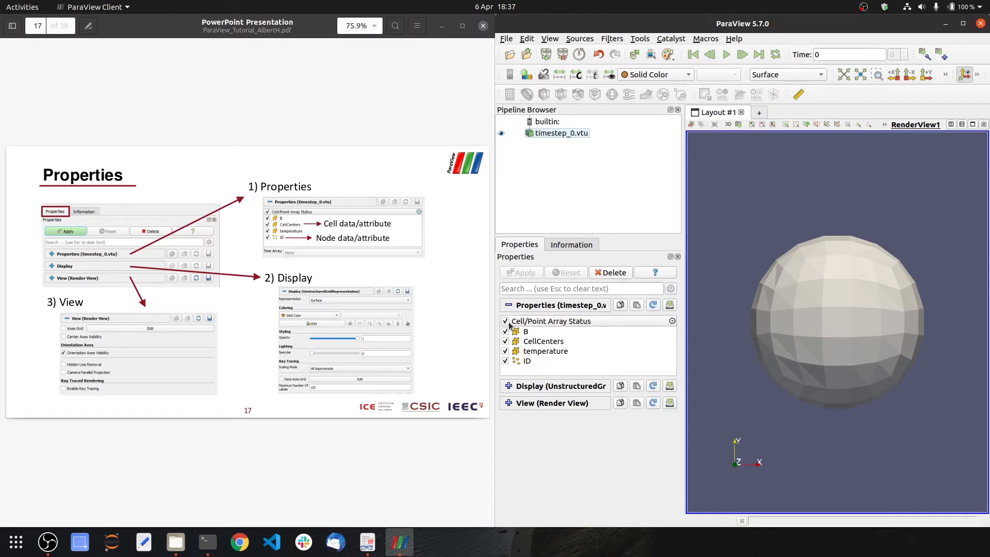
click(506, 352)
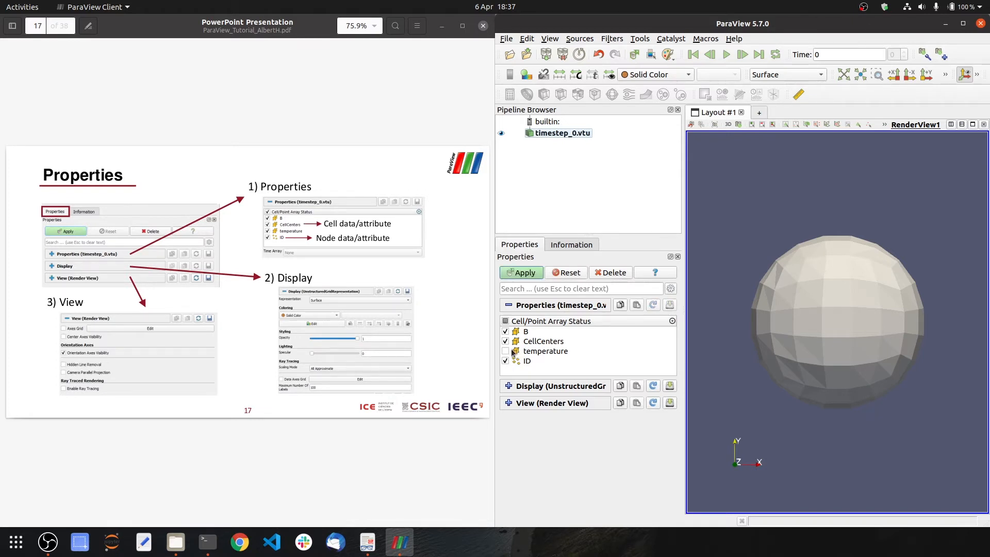
click(531, 277)
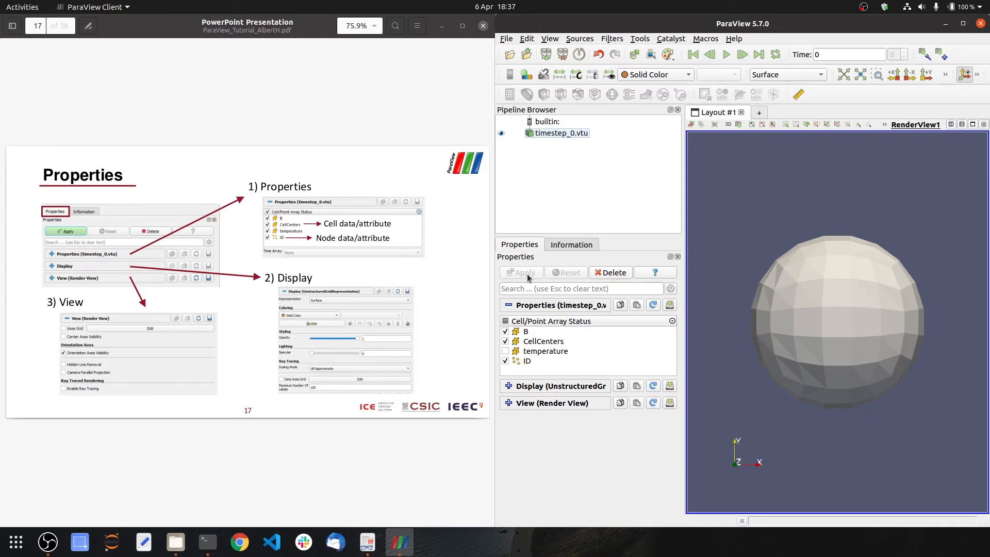
click(505, 352)
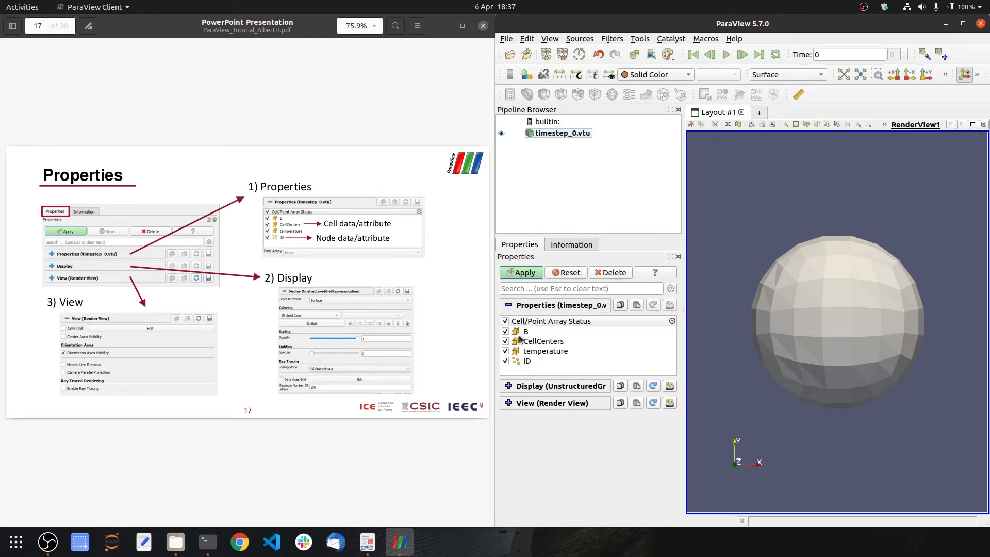
click(522, 274)
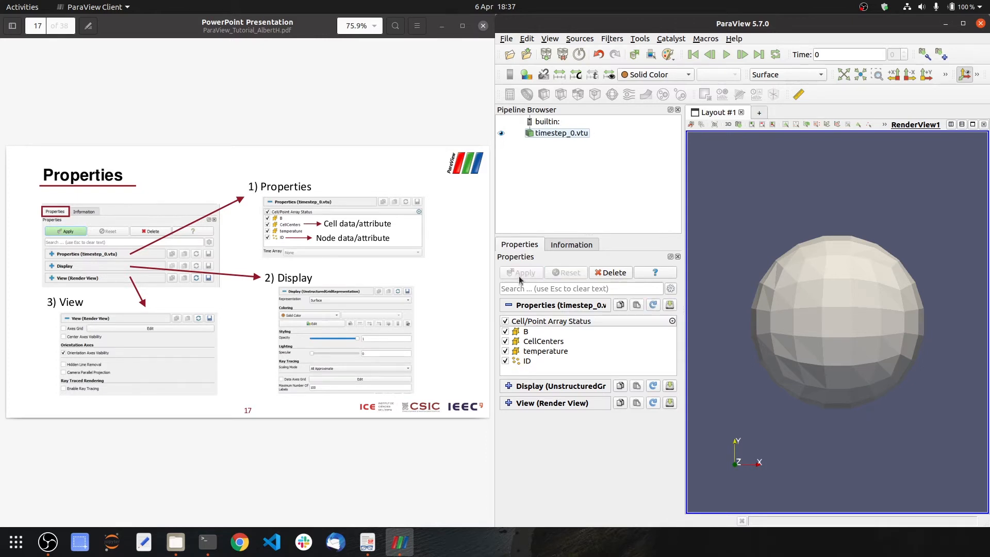
click(508, 305)
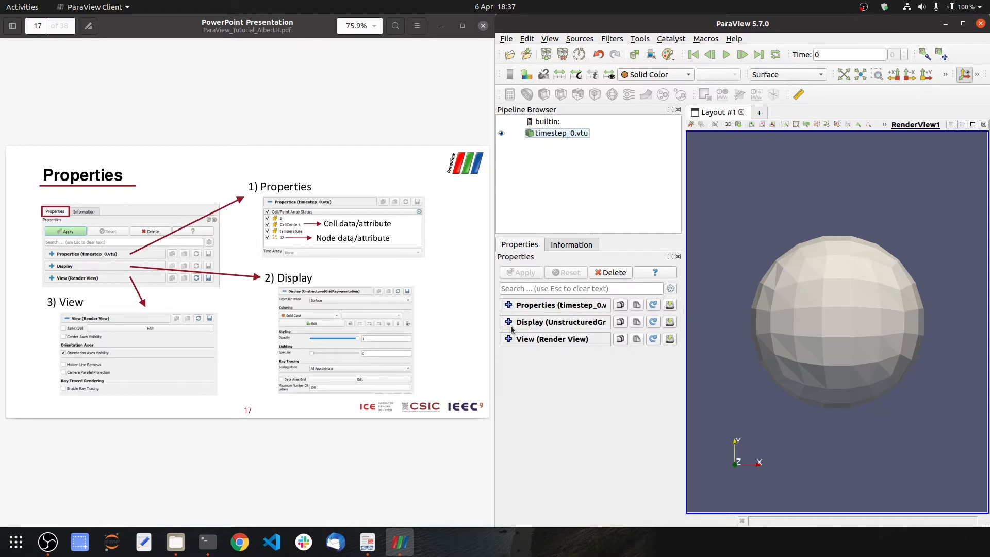
Expand the Display section of timestep_0.vtu and advance the slides to page 18 on geometry representations.
click(508, 322)
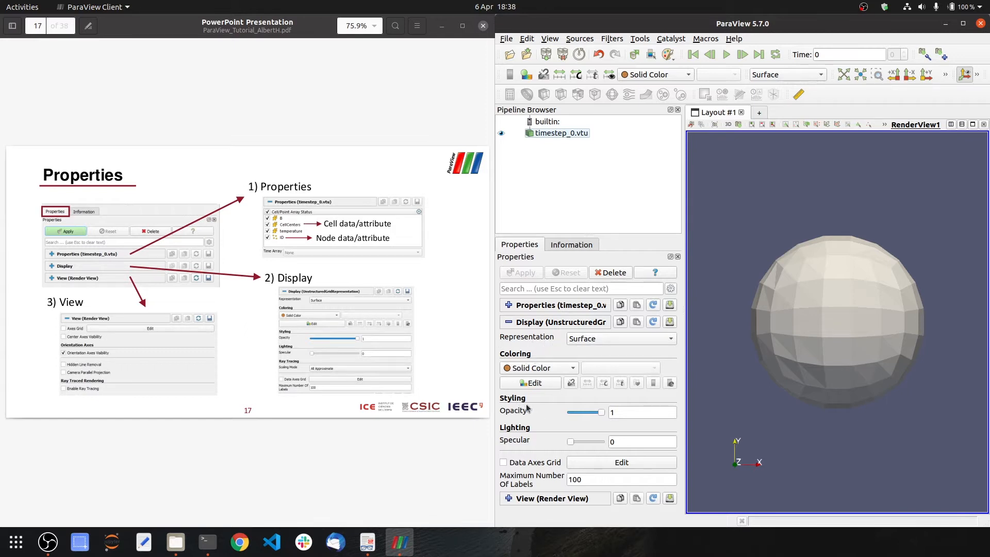
click(445, 339)
key(Right)
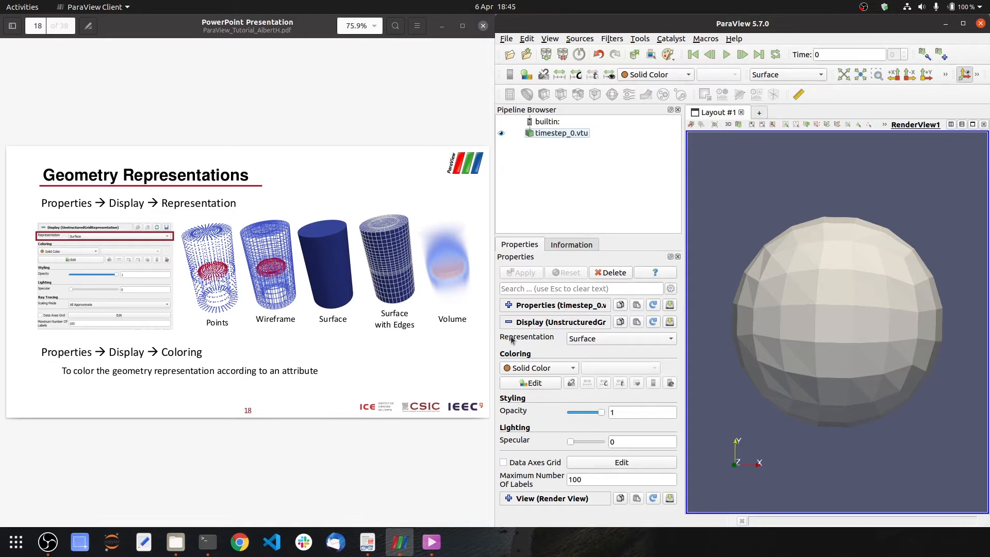
Display the sphere in the Points representation and switch it to Wireframe.
click(622, 341)
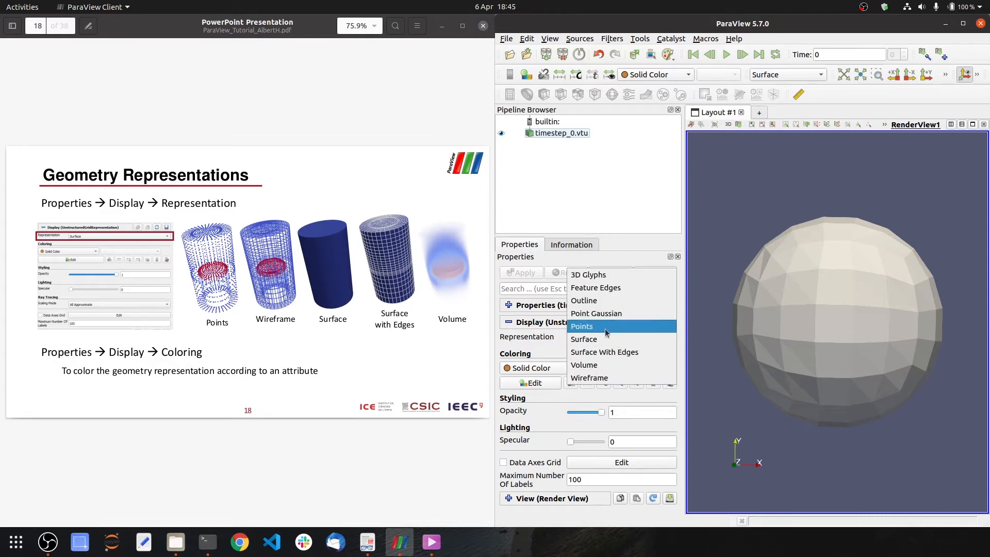
click(605, 328)
drag(869, 333, 851, 361)
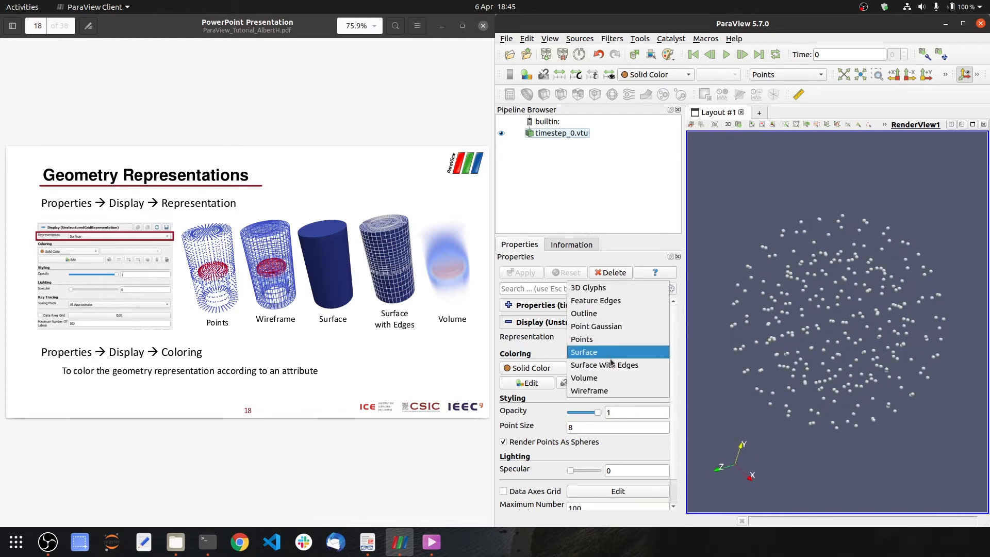
click(611, 390)
drag(878, 386, 857, 379)
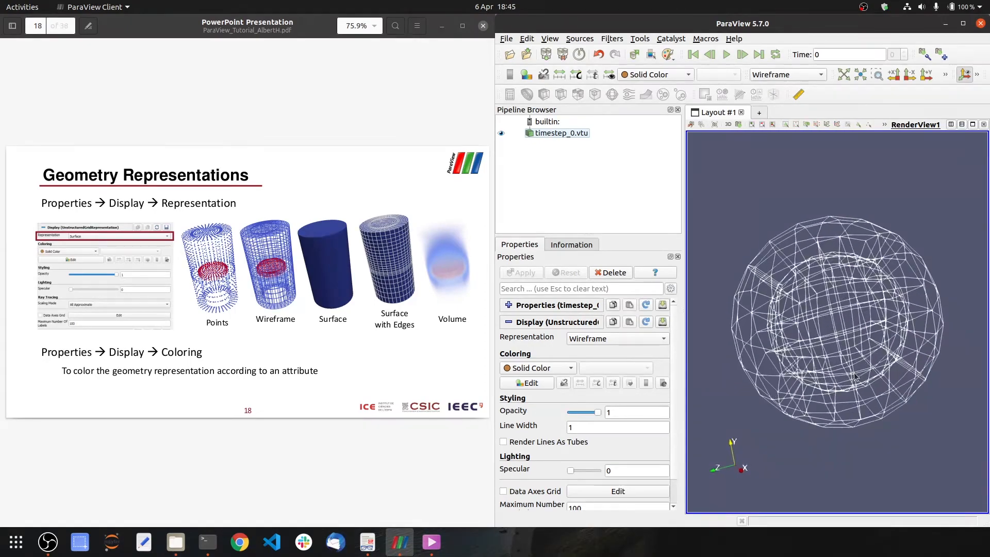
Display the sphere in the Surface representation, rotate it, and switch it to Surface With Edges.
click(629, 338)
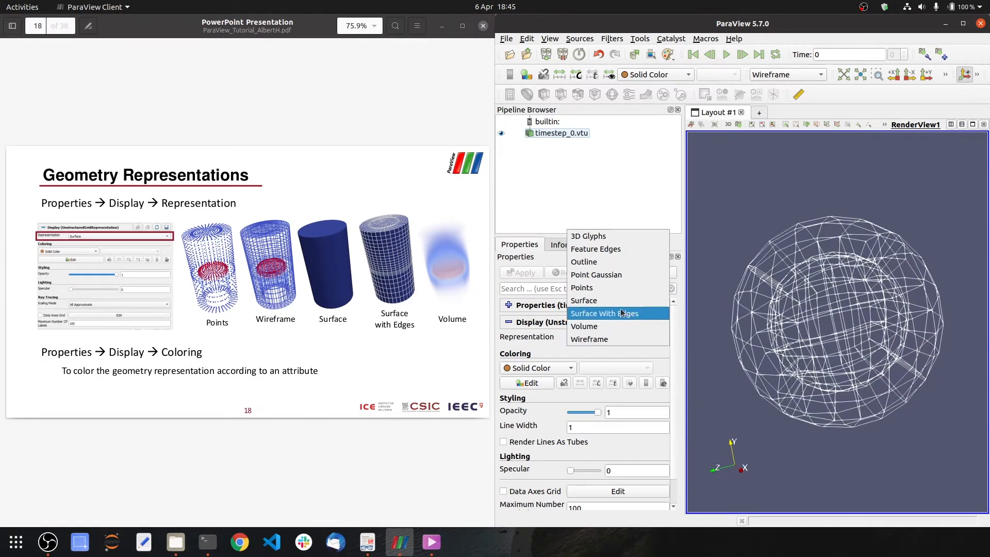
click(597, 303)
drag(930, 355, 868, 332)
click(622, 338)
click(615, 351)
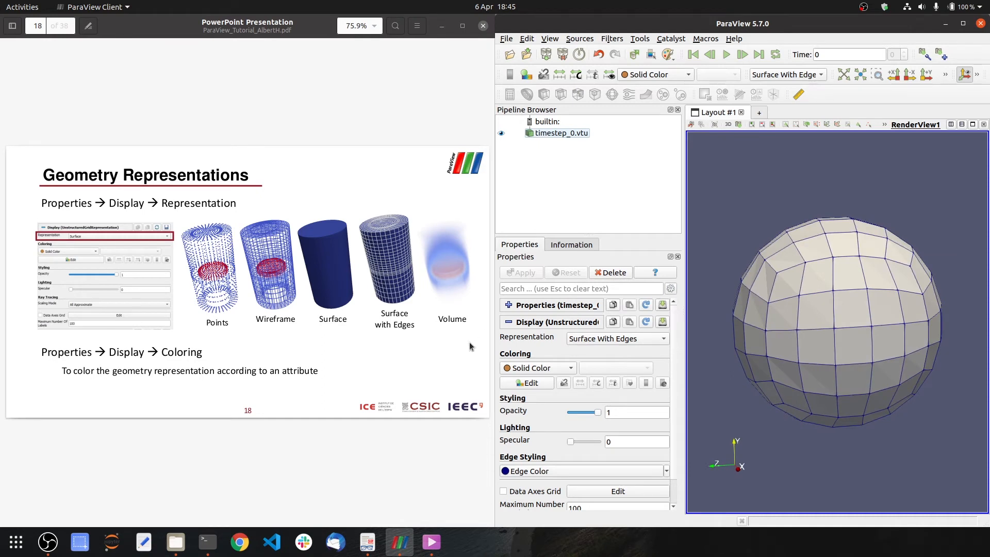
Switch the sphere to the Volume representation and rotate it slightly.
click(652, 341)
click(652, 353)
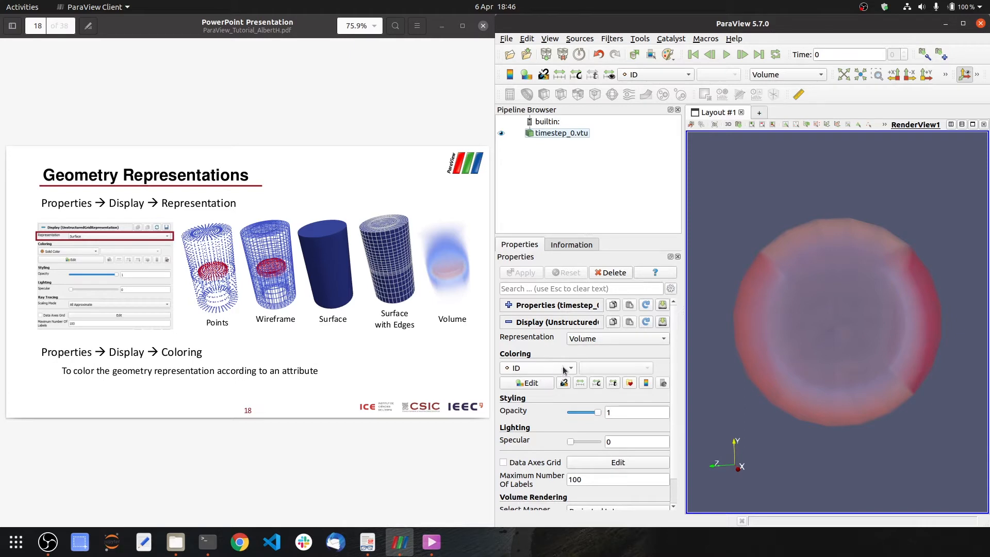
mouse_move(839, 342)
mouse_down()
mouse_move(886, 338)
mouse_move(847, 339)
mouse_up()
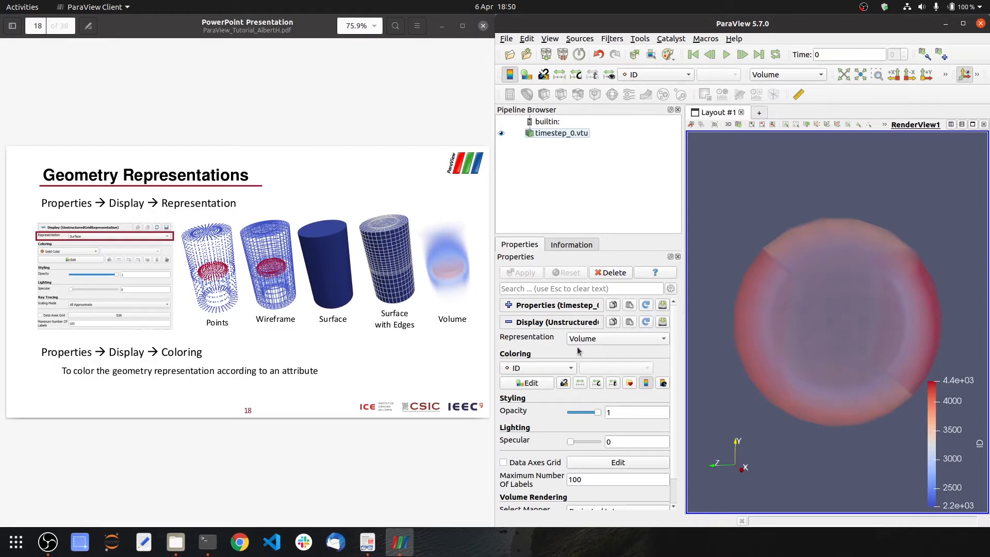
Return the sphere to the Surface representation and set its coloring to Solid Color.
click(614, 342)
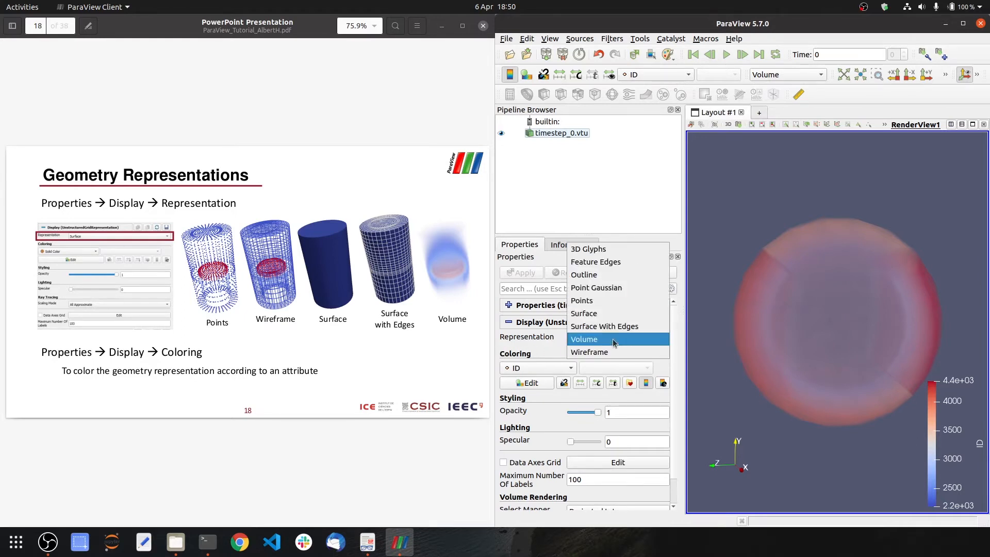
click(599, 314)
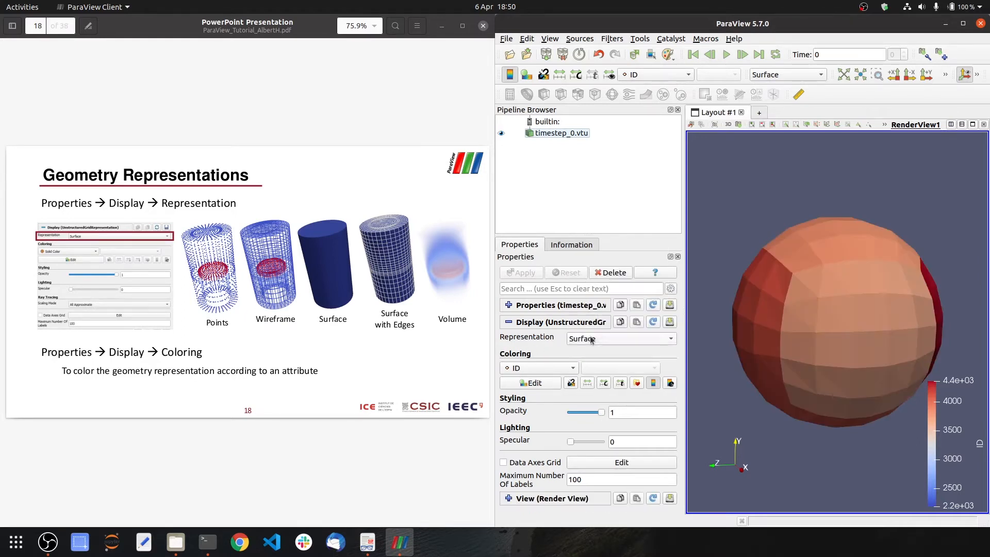
click(572, 367)
click(564, 356)
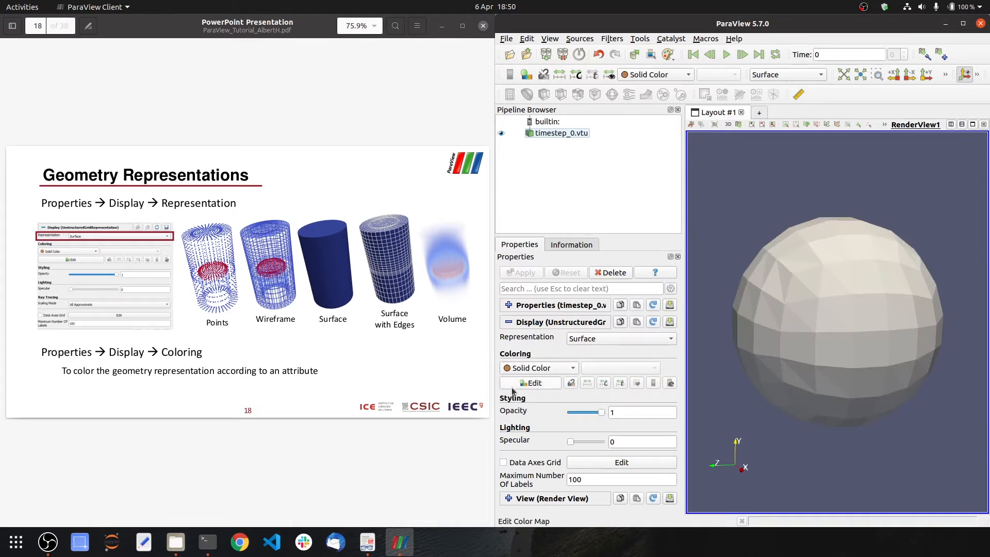
Color the sphere by the temperature array and rotate it to inspect the colors around the surface.
click(565, 369)
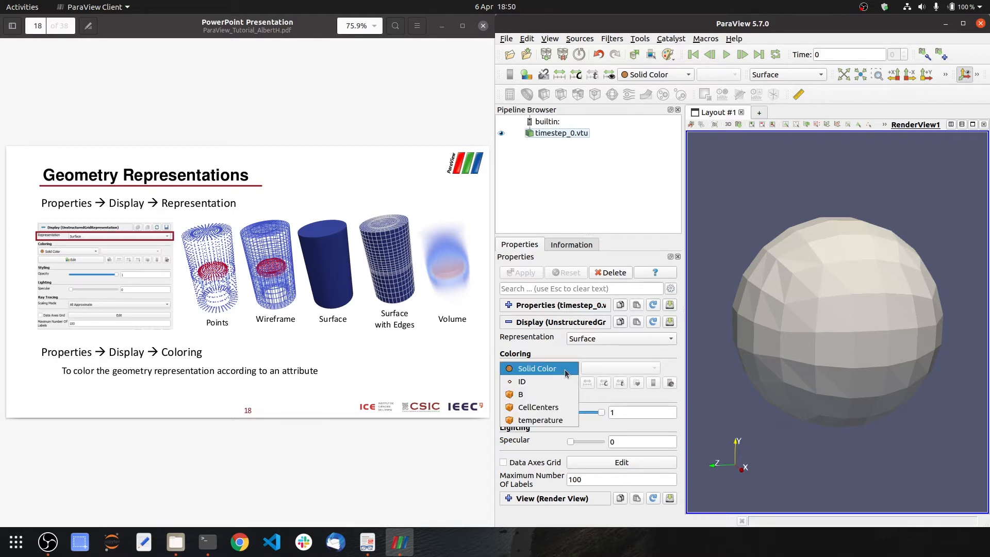
click(547, 422)
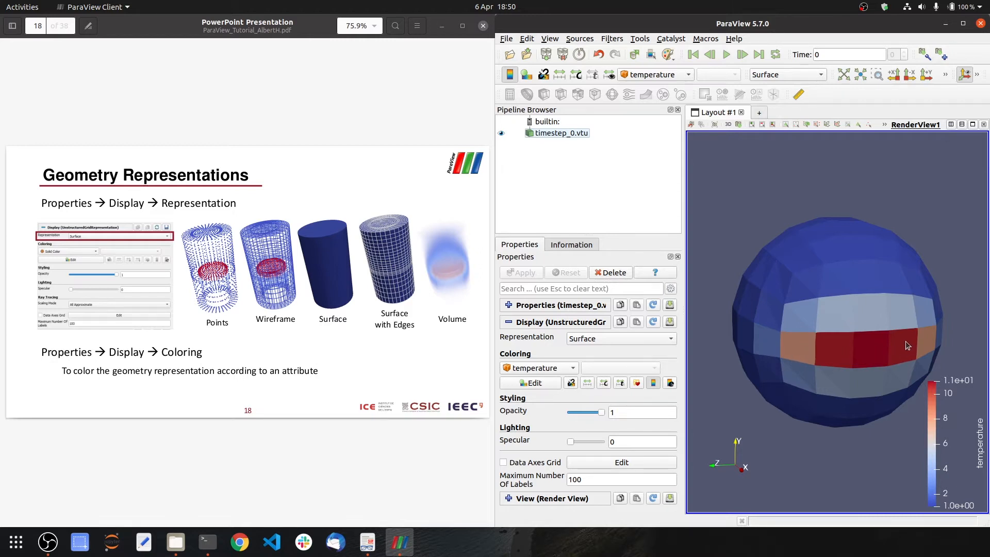
drag(888, 346, 753, 339)
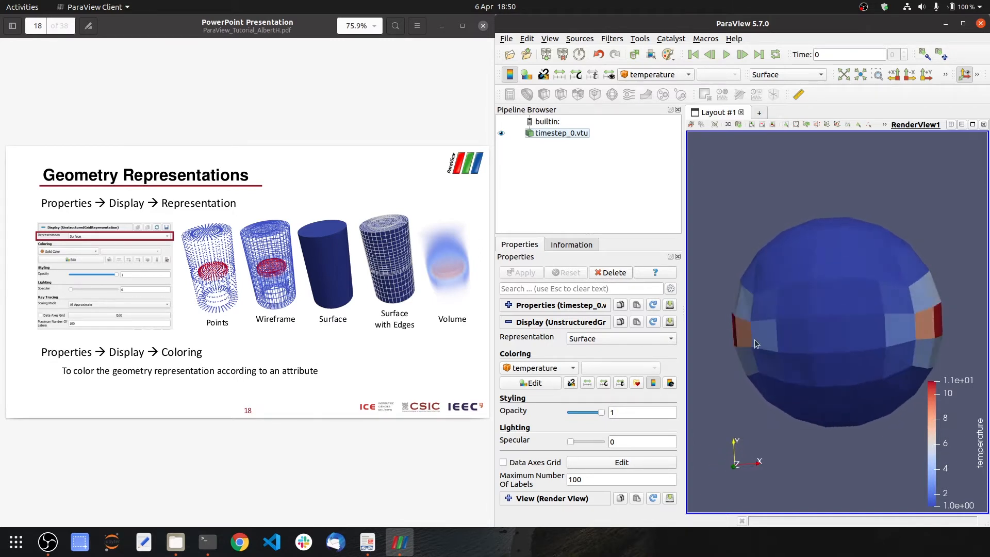
drag(912, 383, 789, 407)
Advance the slides to page 19 on the Transfer Function Editor and return to ParaView.
click(393, 345)
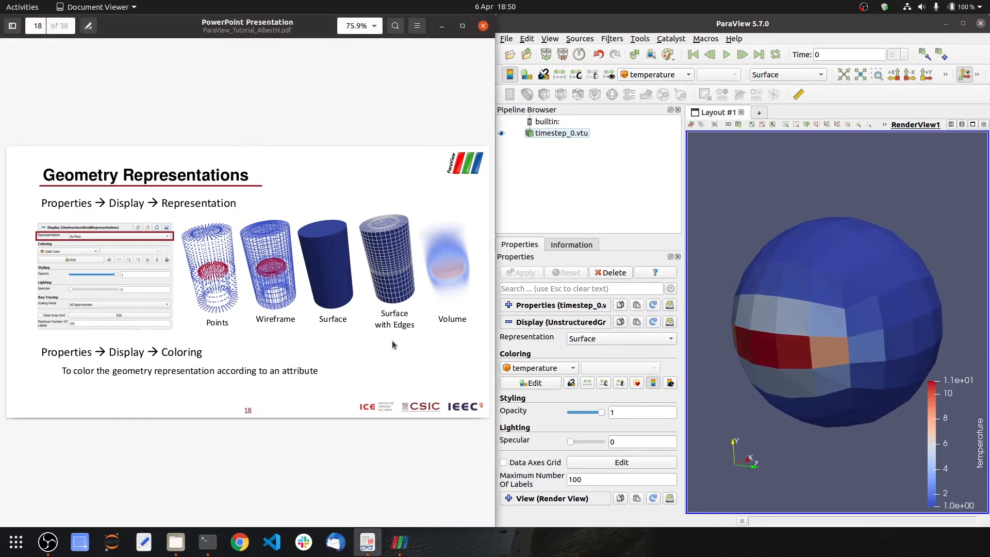
key(Right)
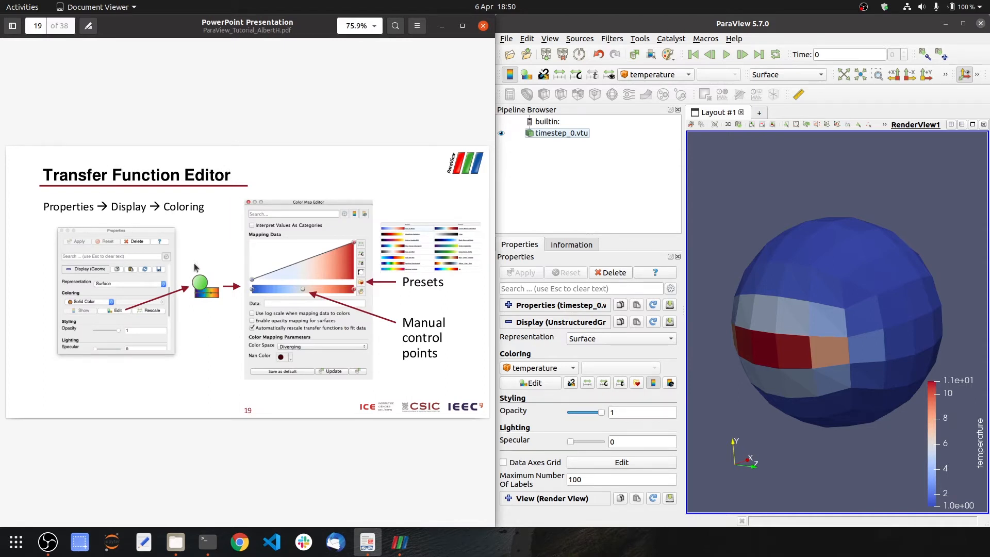
click(724, 256)
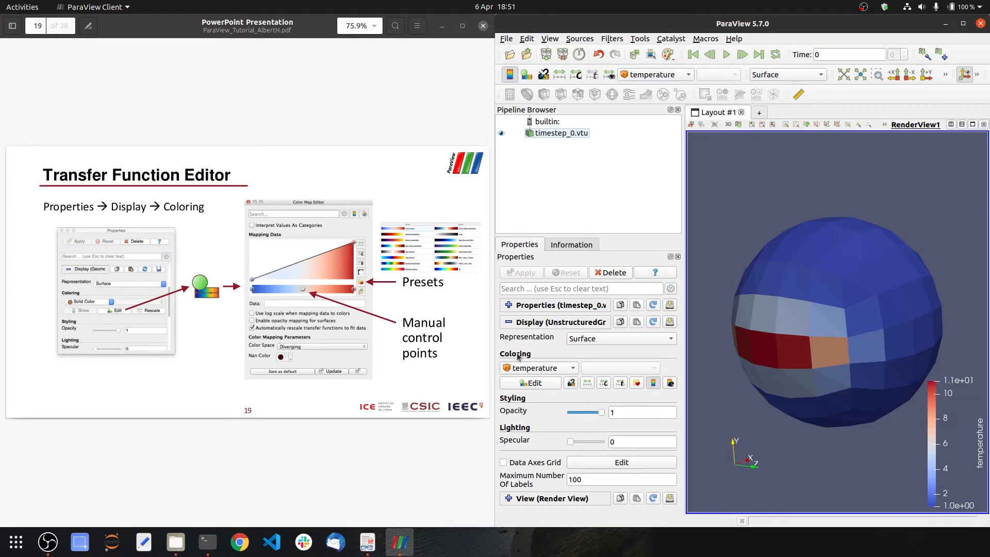
Apply the Black-Body Radiation preset to the temperature color map, close the color map editor and rotate the sphere.
click(531, 385)
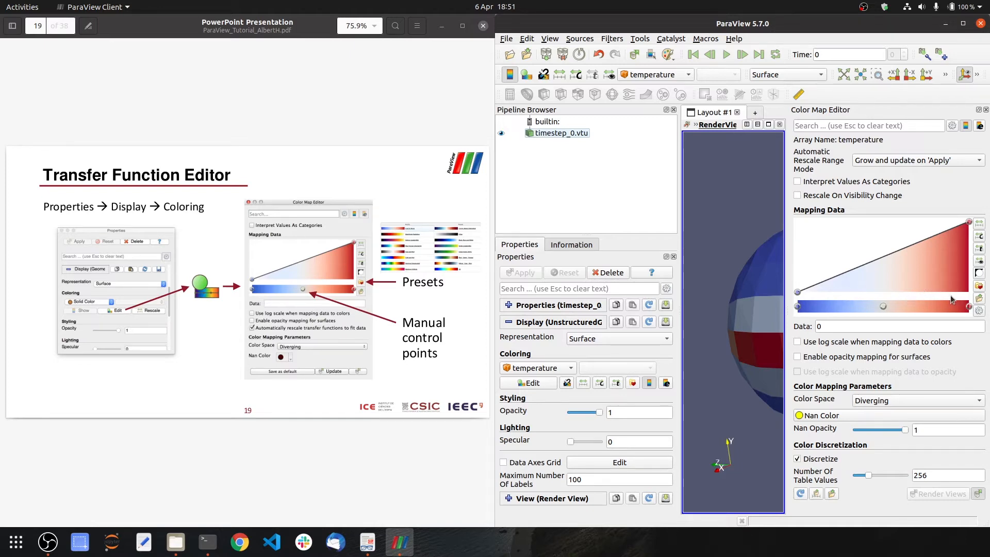
click(981, 288)
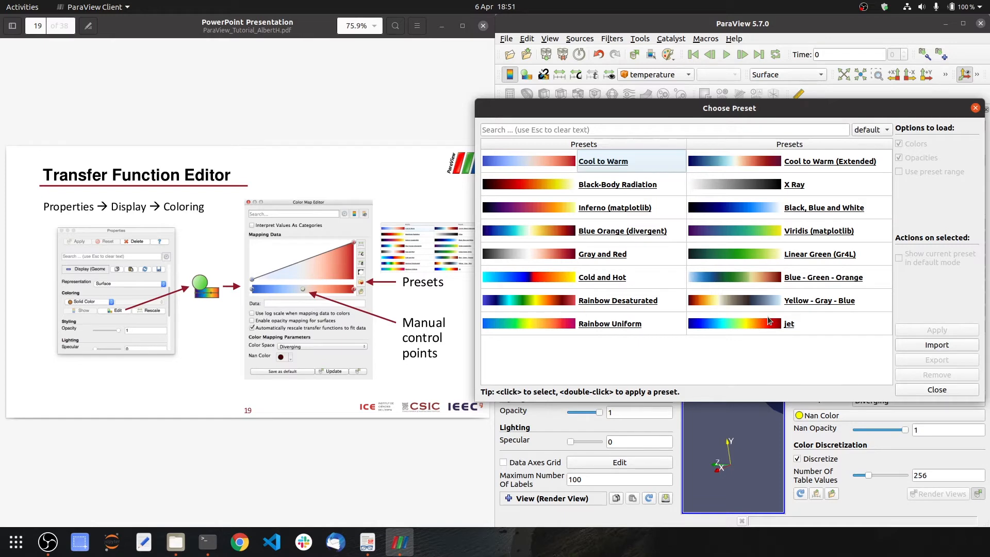
click(567, 187)
click(944, 334)
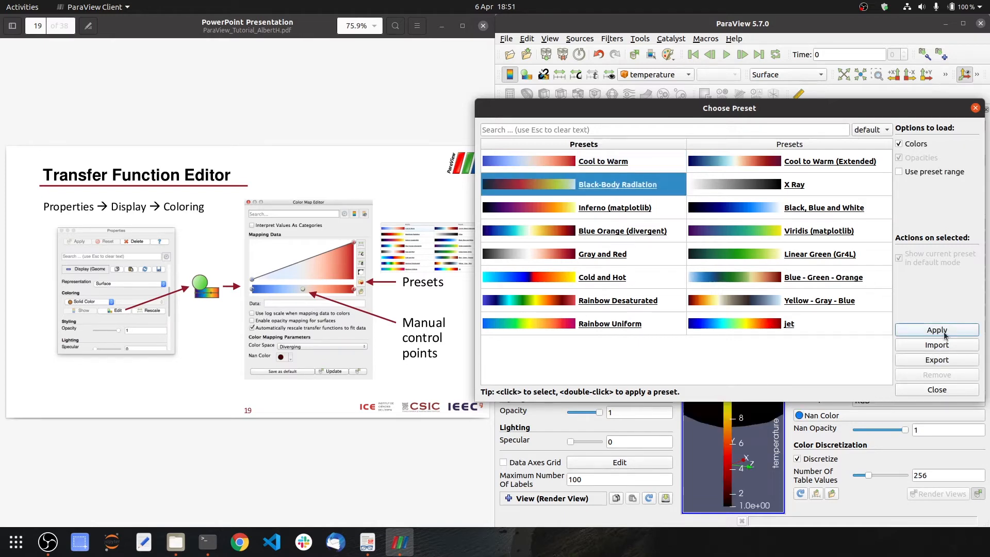
click(944, 393)
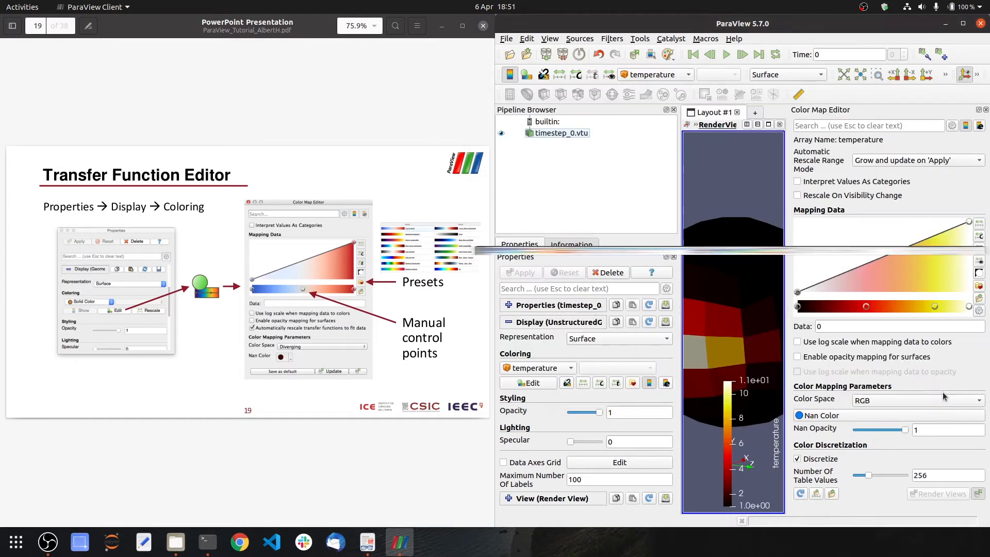
click(985, 110)
drag(830, 354, 827, 327)
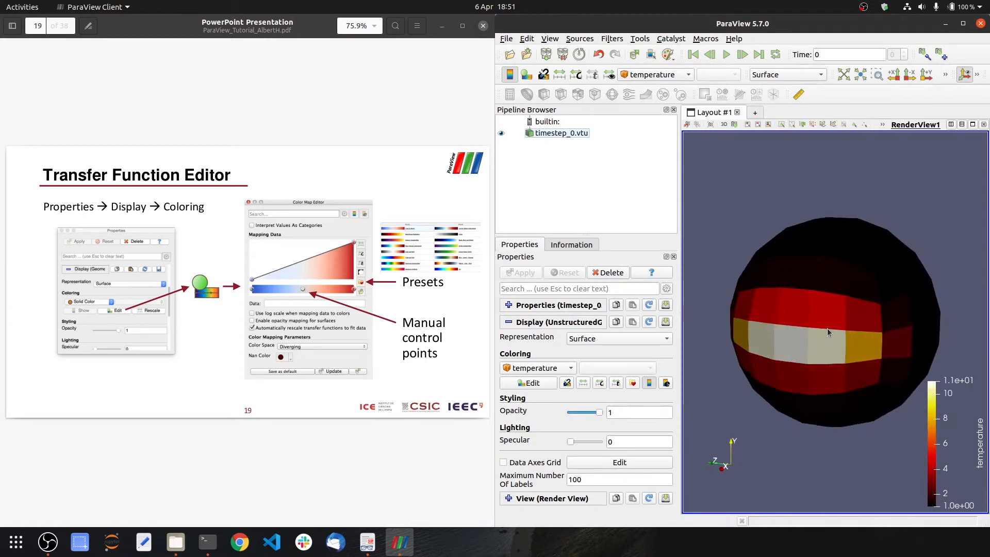
Apply the Cool to Warm preset to the temperature color map and close the color map editor.
click(548, 382)
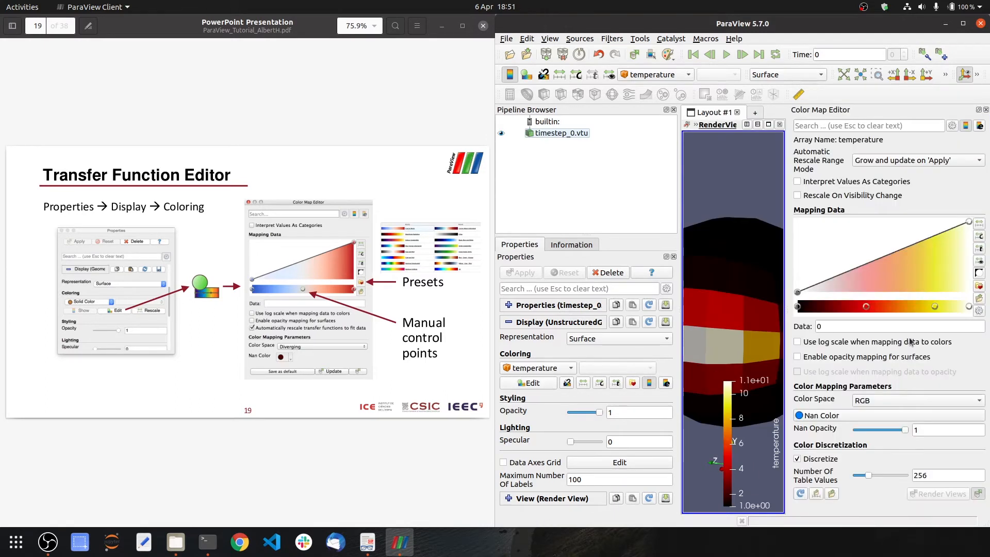
click(979, 286)
click(619, 184)
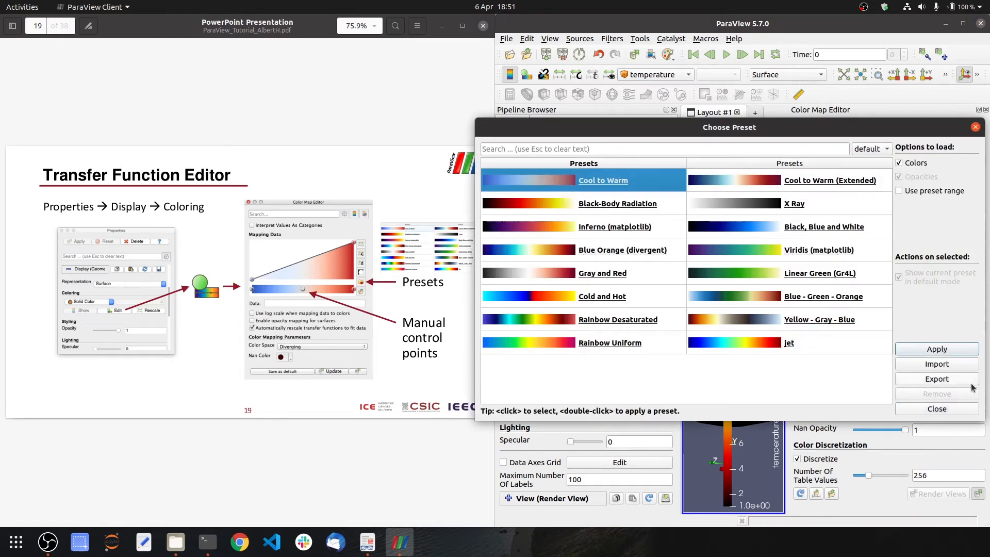
click(961, 349)
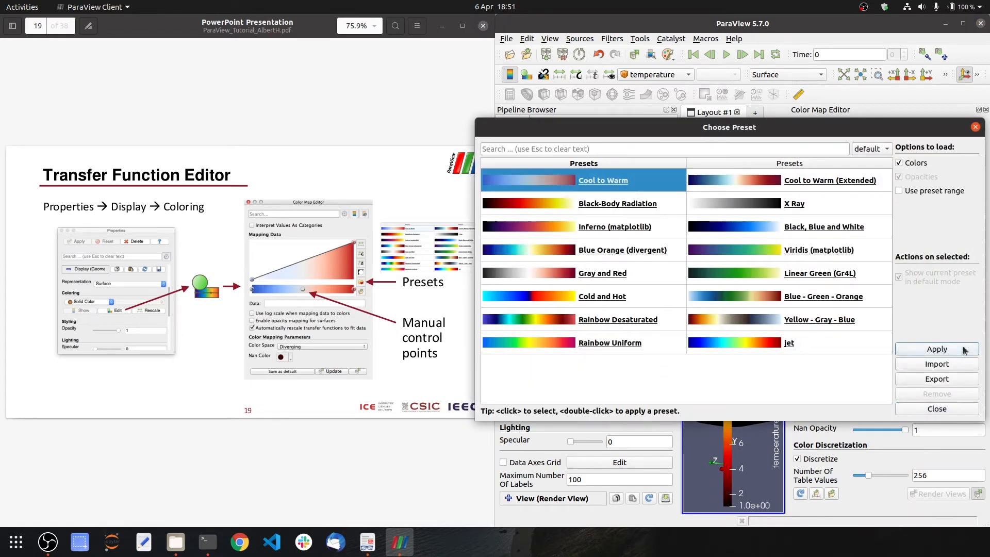
click(952, 410)
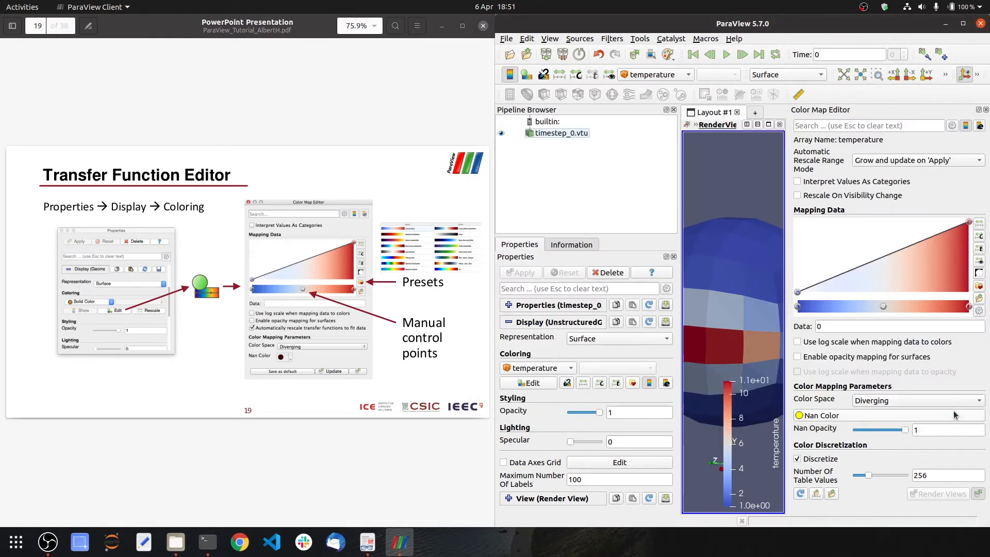
click(986, 110)
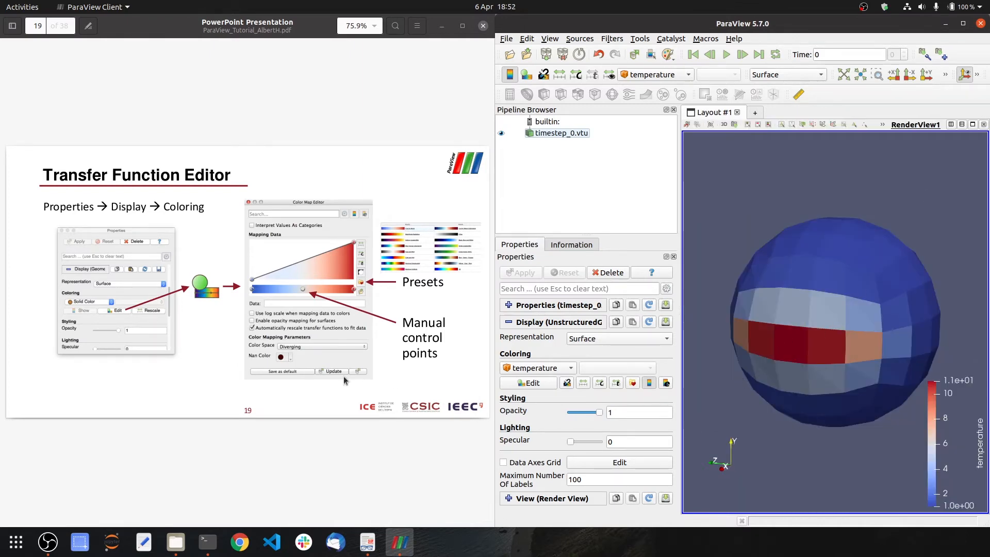
Advance the slides to page 20 on the toolbars for representation and return to ParaView.
click(436, 380)
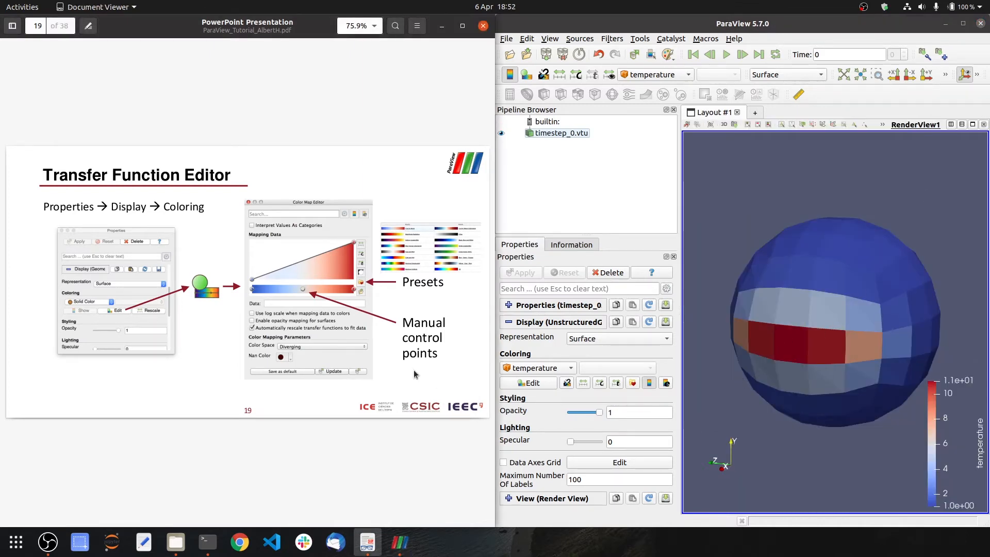
key(Right)
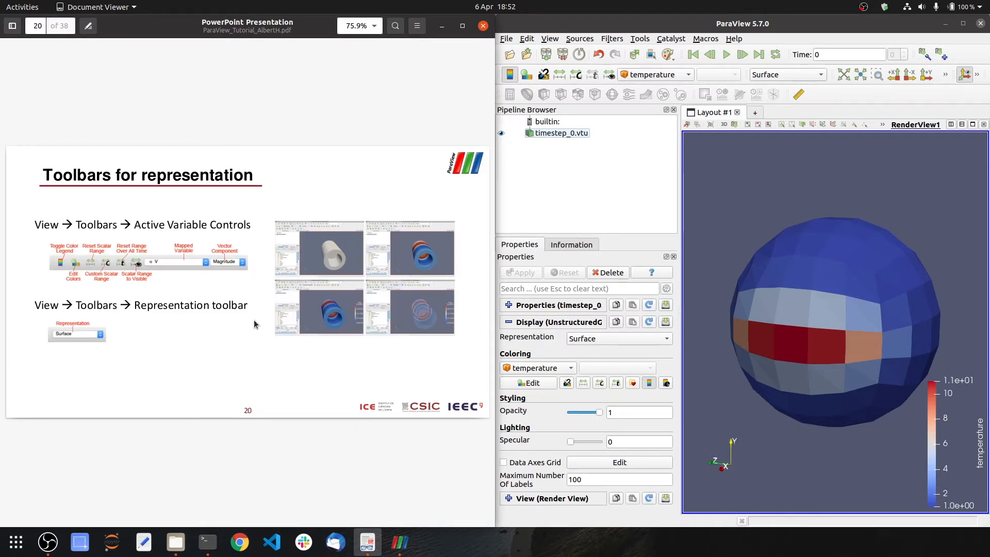
click(761, 198)
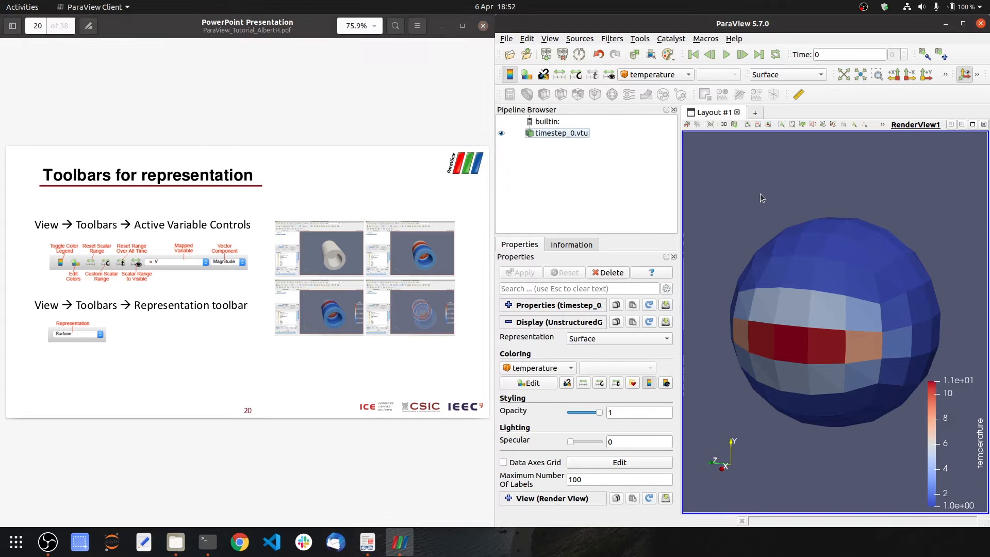
Toggle the temperature color legend off and on several times, leaving it shown, and open and close the color map editor.
click(509, 77)
click(509, 77)
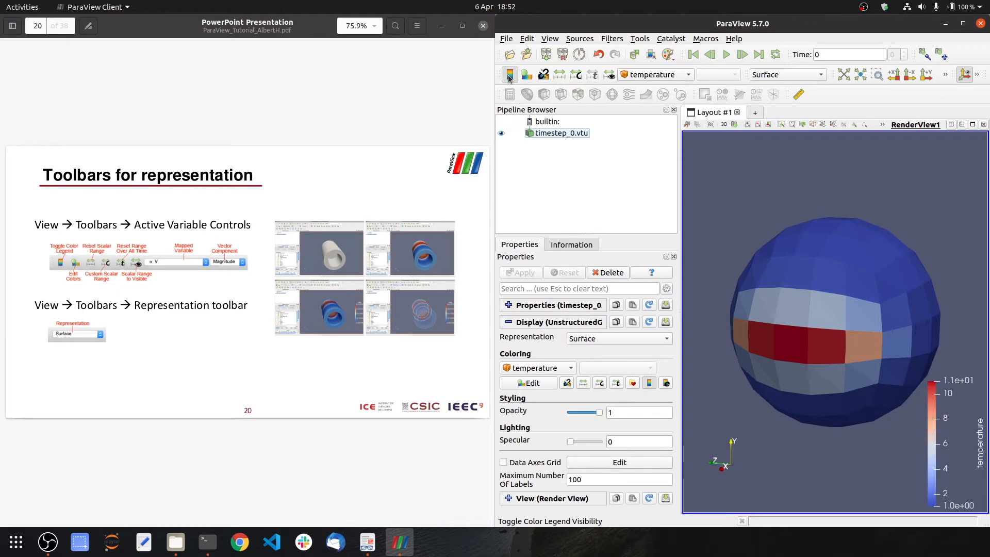
click(510, 78)
click(509, 77)
click(510, 76)
click(509, 75)
click(509, 75)
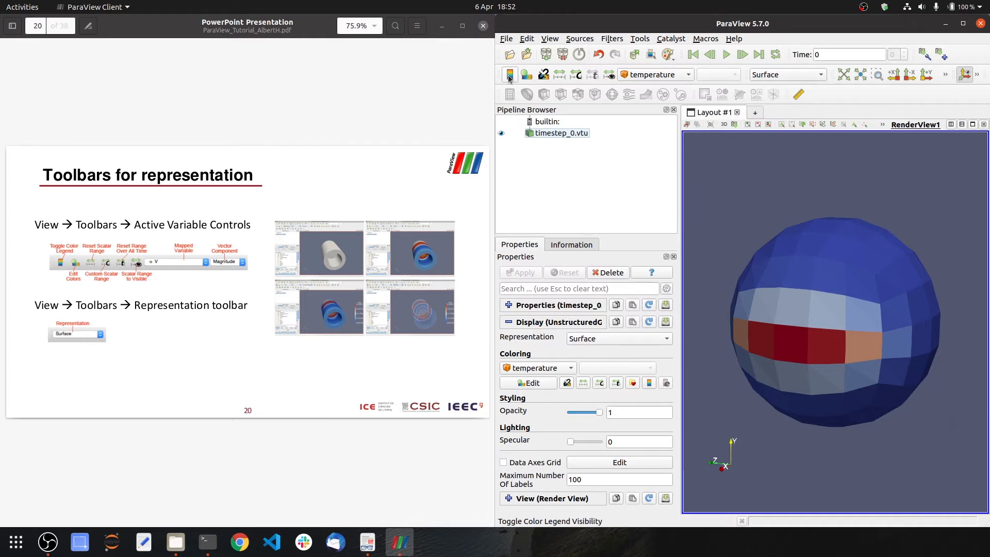
click(509, 76)
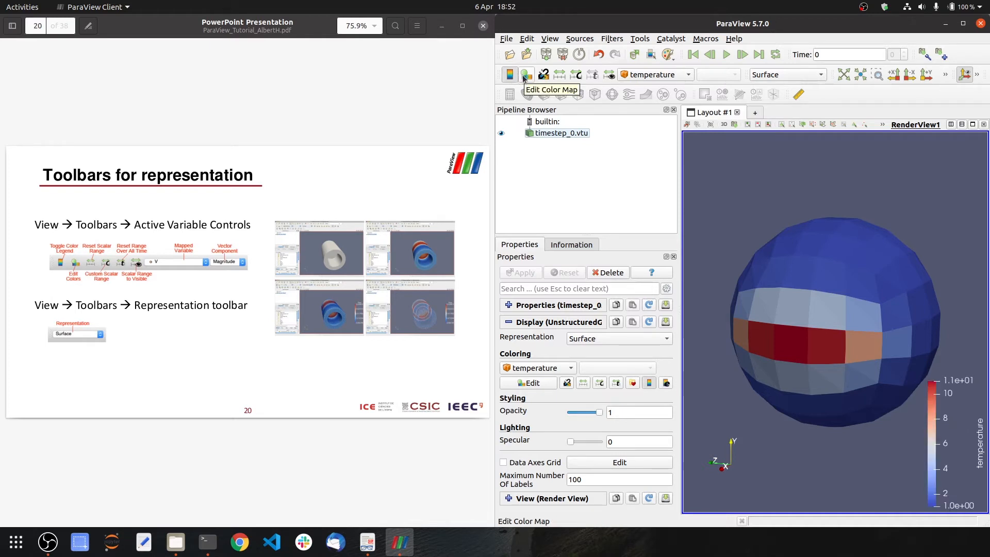
click(523, 77)
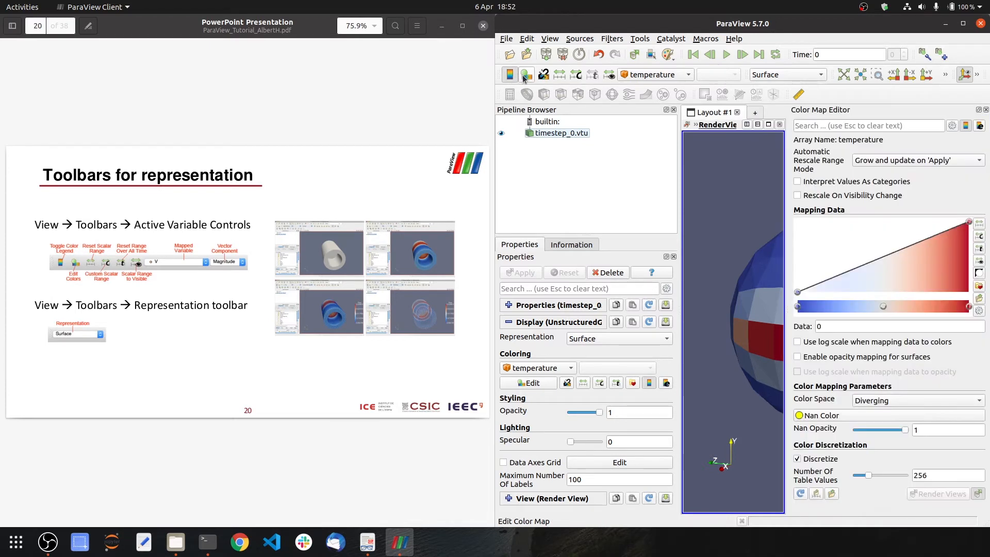
click(985, 111)
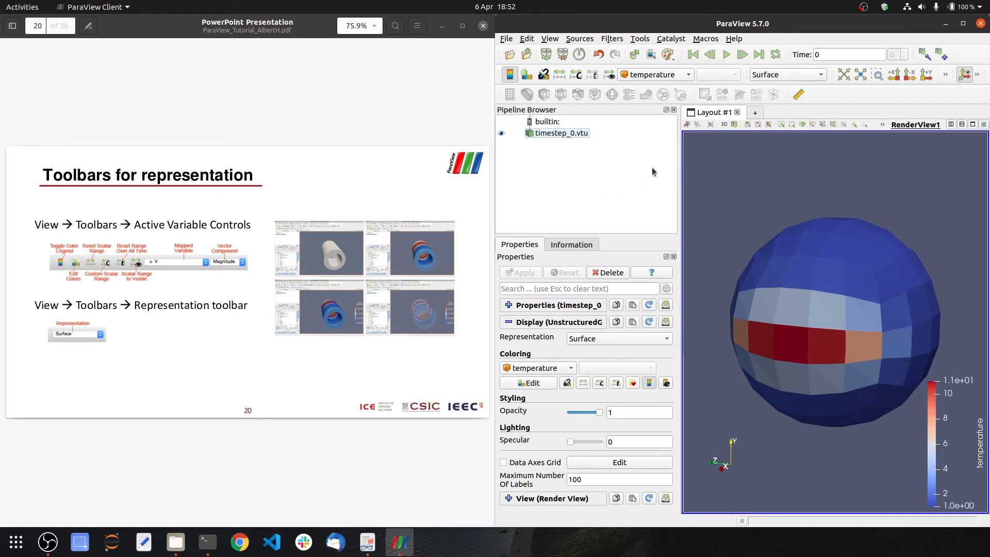
Color the sphere by the B array using its magnitude.
click(677, 76)
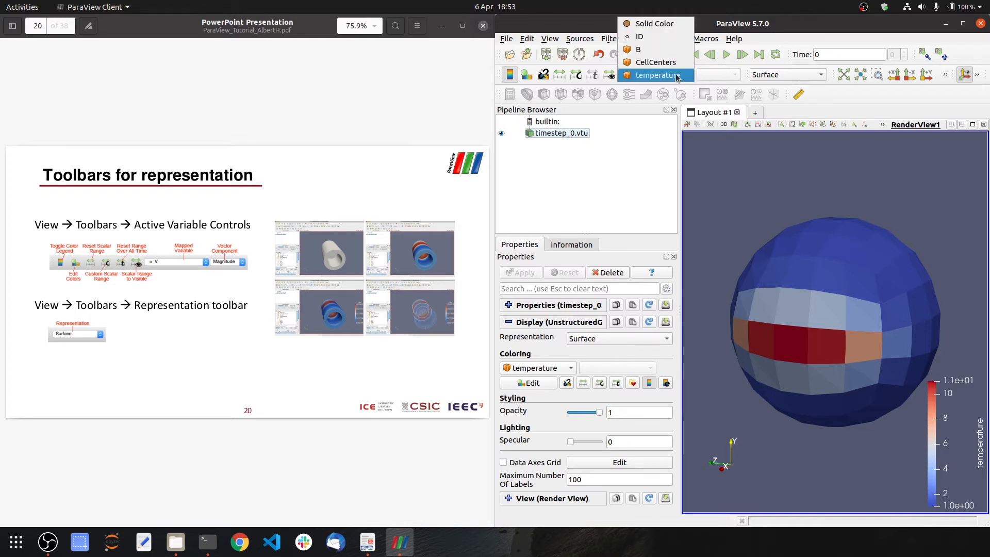
click(646, 50)
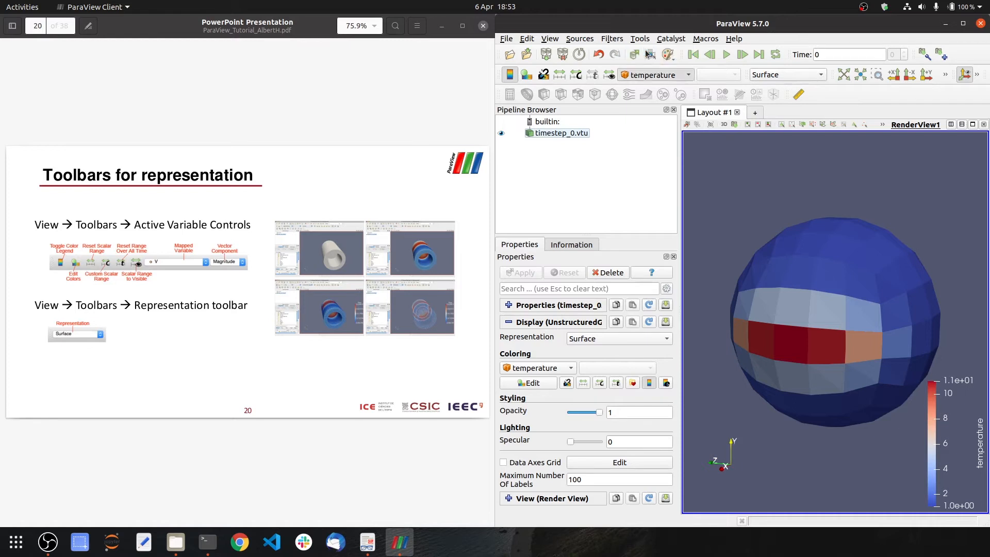
click(625, 77)
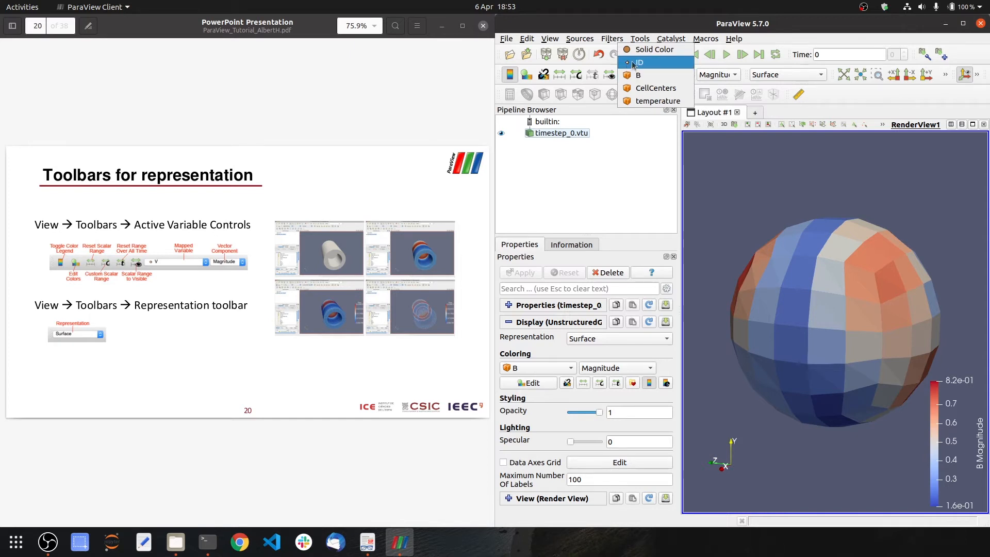
click(629, 76)
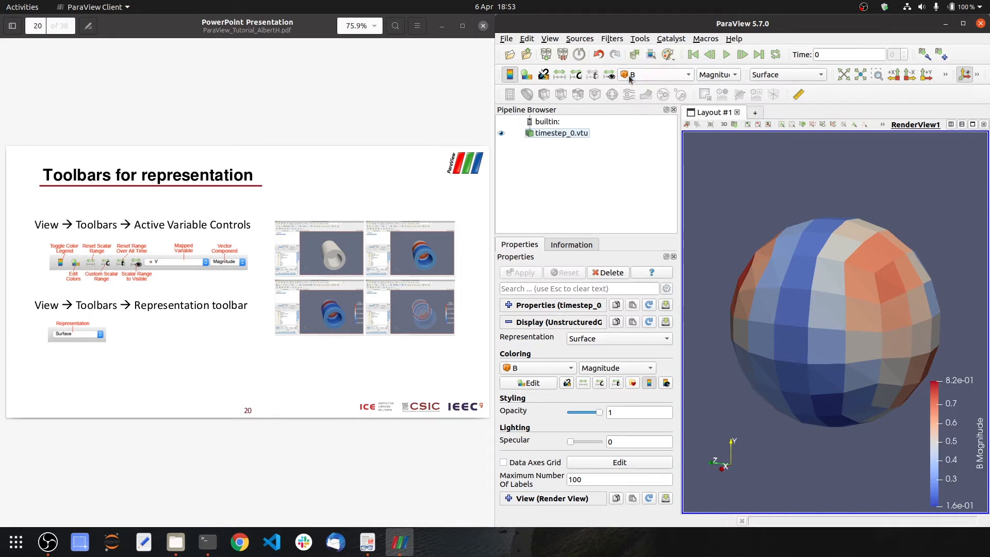
Rotate the sphere to inspect its B magnitude coloring, and advance the slides to page 21 on camera manipulation.
drag(877, 336, 957, 356)
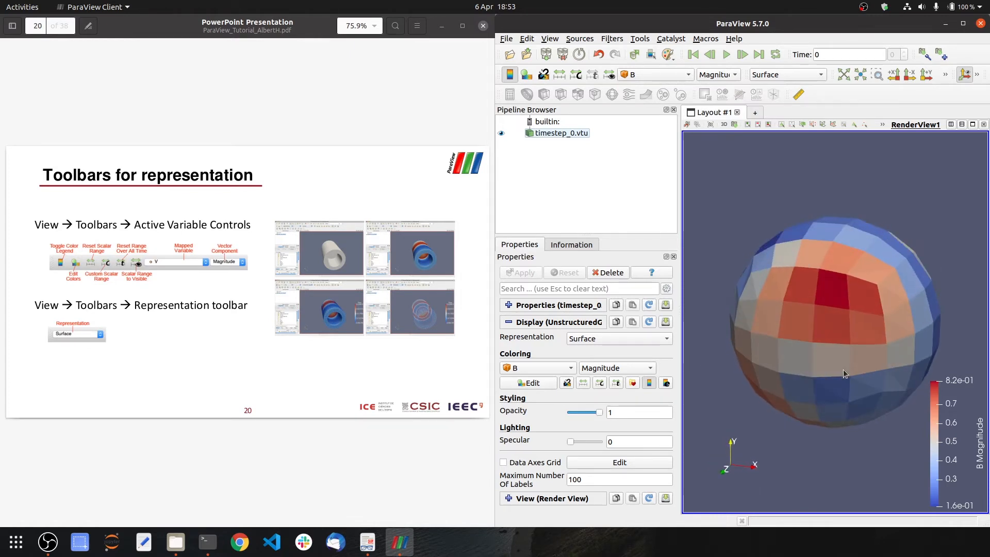
drag(843, 369, 859, 370)
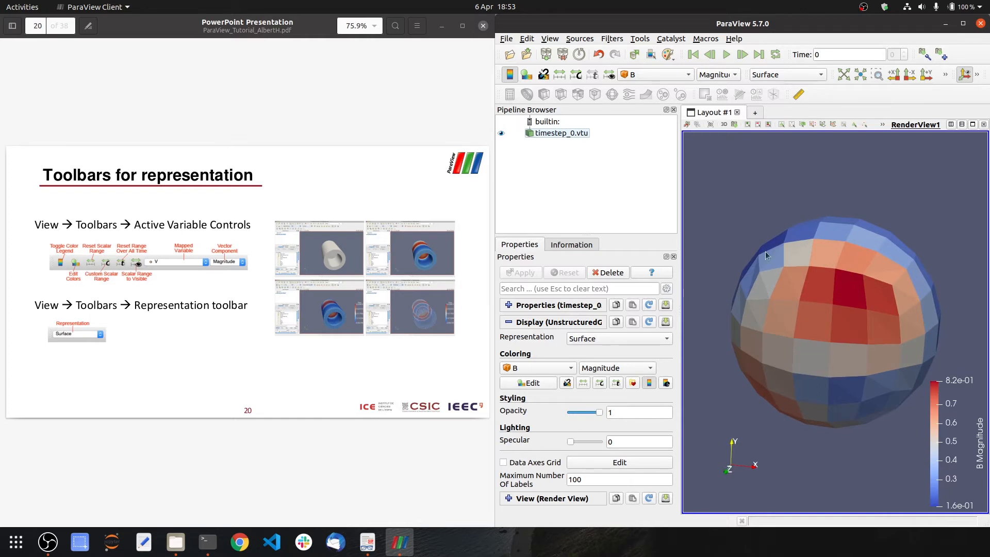
click(350, 158)
key(Right)
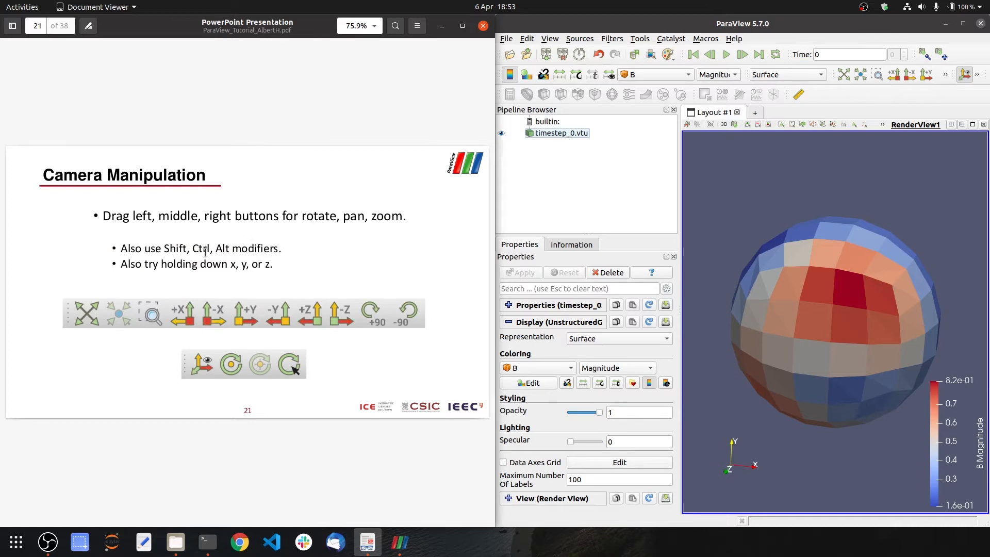
Pan the sphere out of the render view and reset the camera to fit the data.
middle_drag(883, 311, 725, 326)
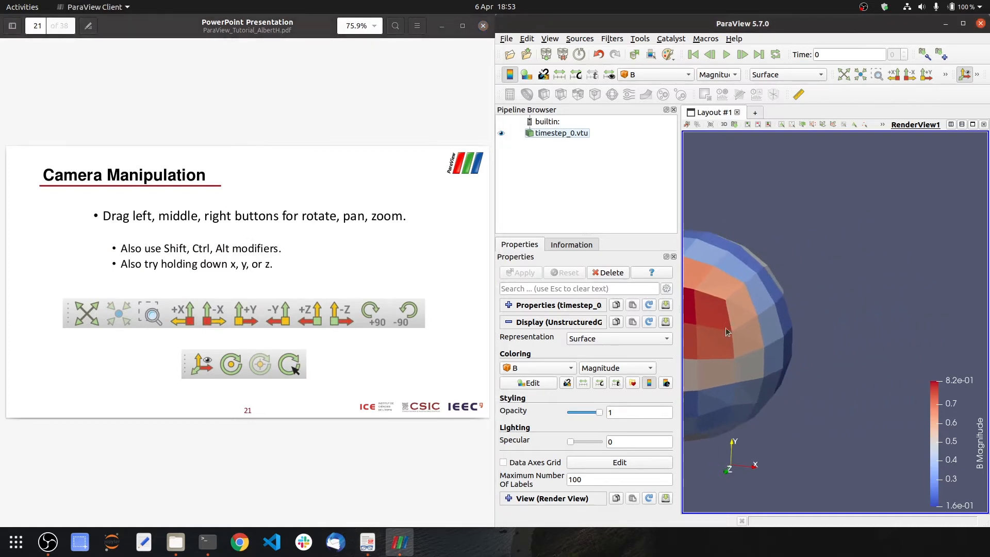
scroll(726, 327, down, 10)
middle_drag(930, 345, 782, 343)
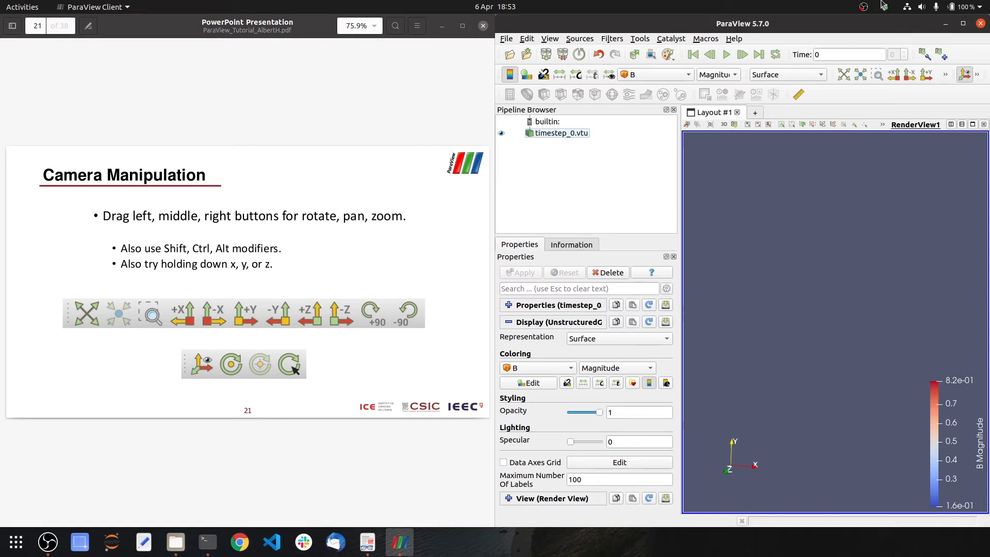
click(850, 82)
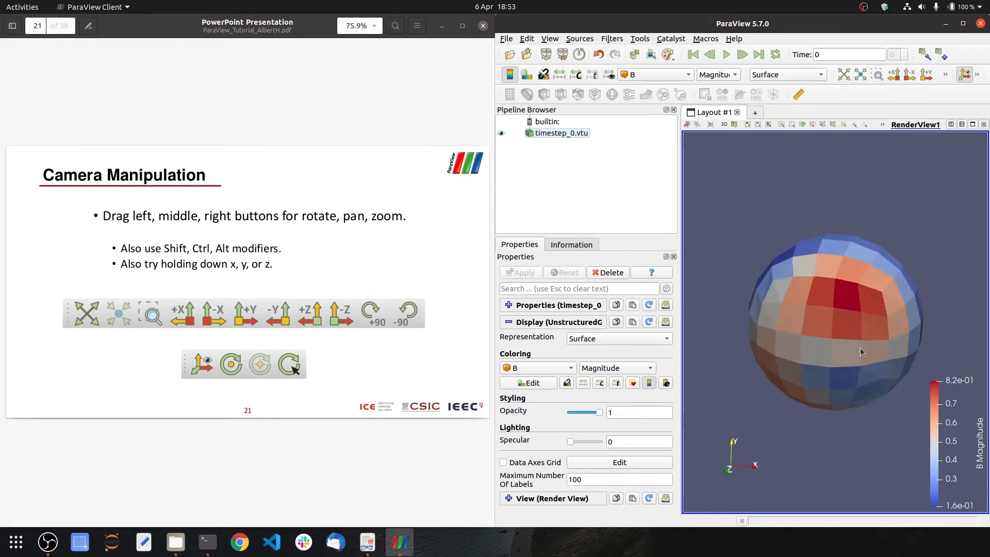
Zoom to a box around the sphere's dark red cells, zoom back out and rotate the sphere.
click(877, 74)
drag(850, 257, 914, 311)
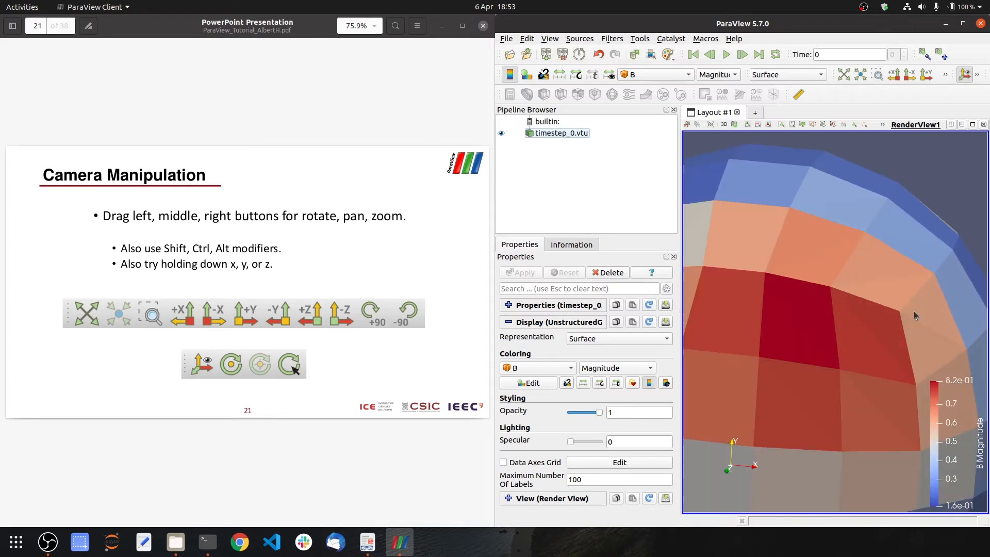
right_drag(911, 207, 894, 96)
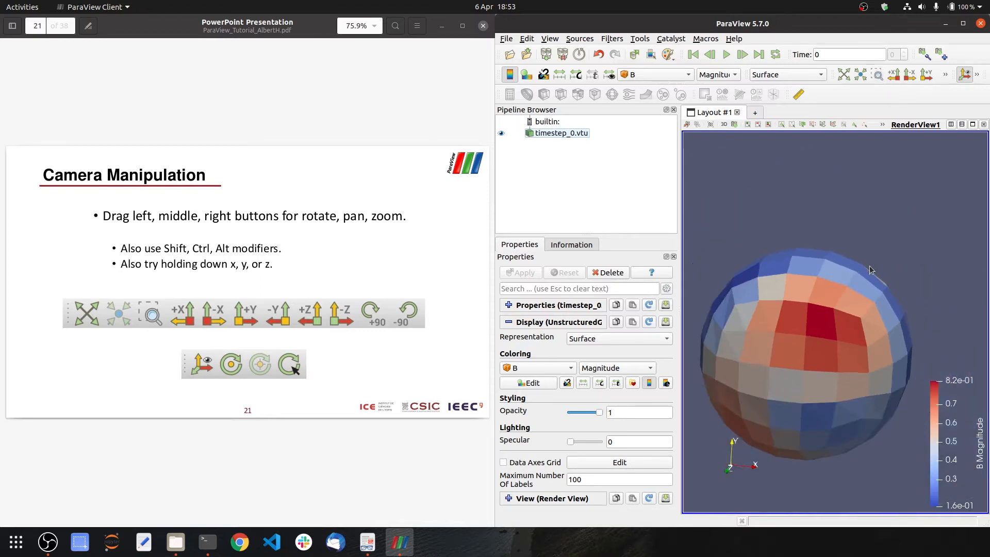
drag(773, 368, 791, 393)
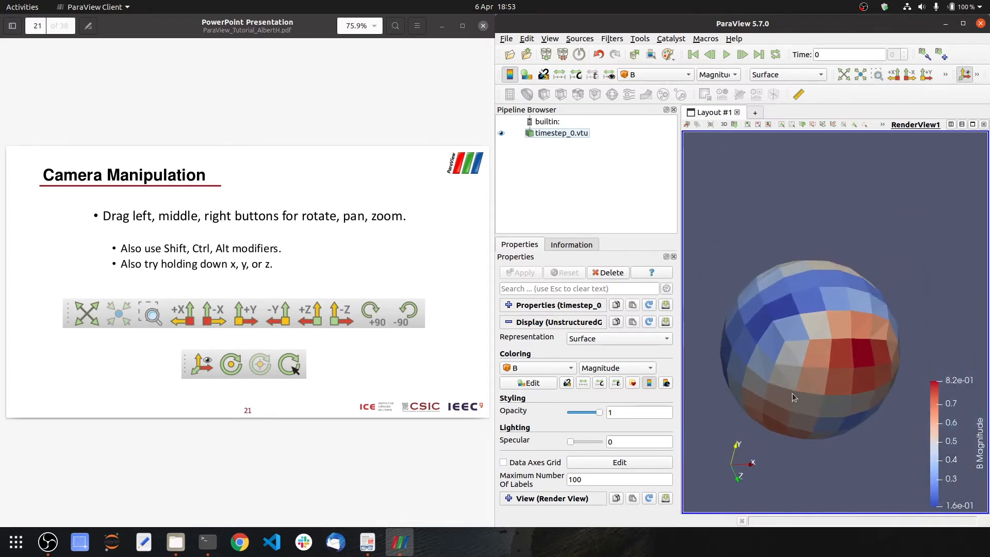
Set the view direction to +X, -X and +Y in turn, and rotate the view 90° clockwise.
click(899, 75)
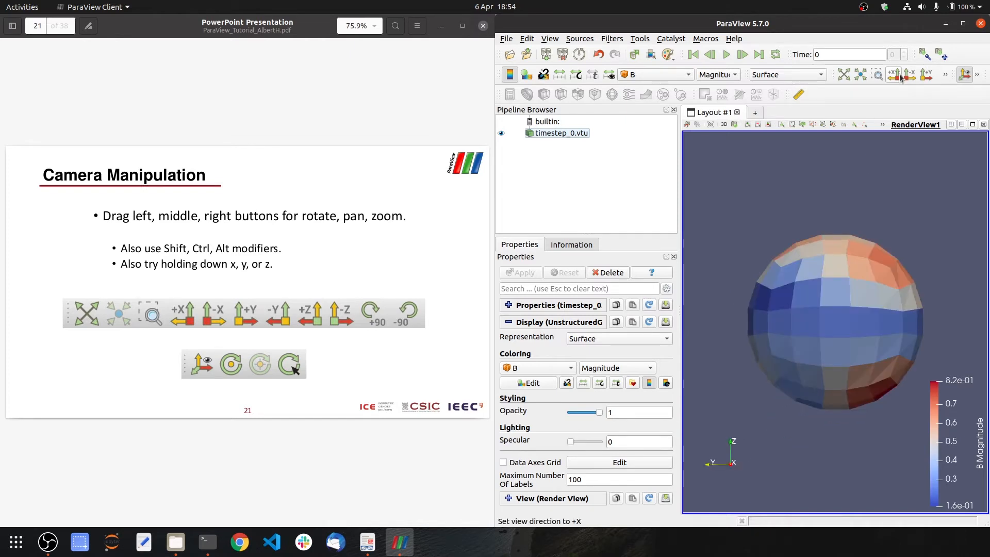
click(910, 76)
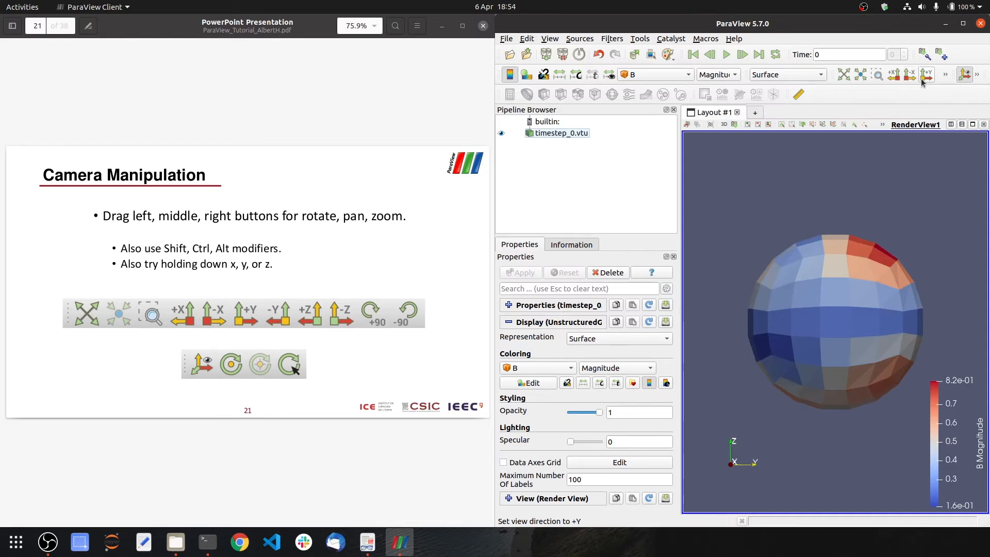
click(922, 77)
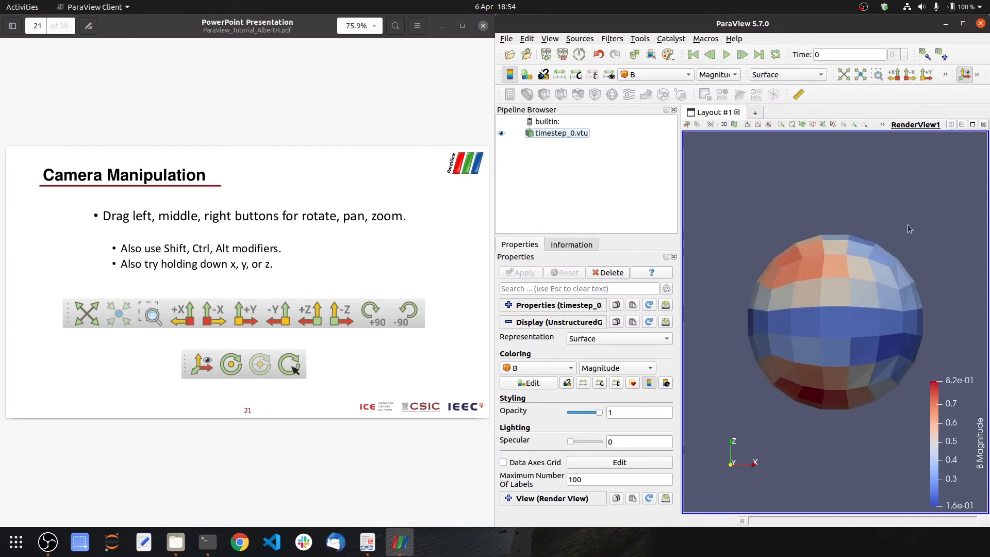
click(946, 75)
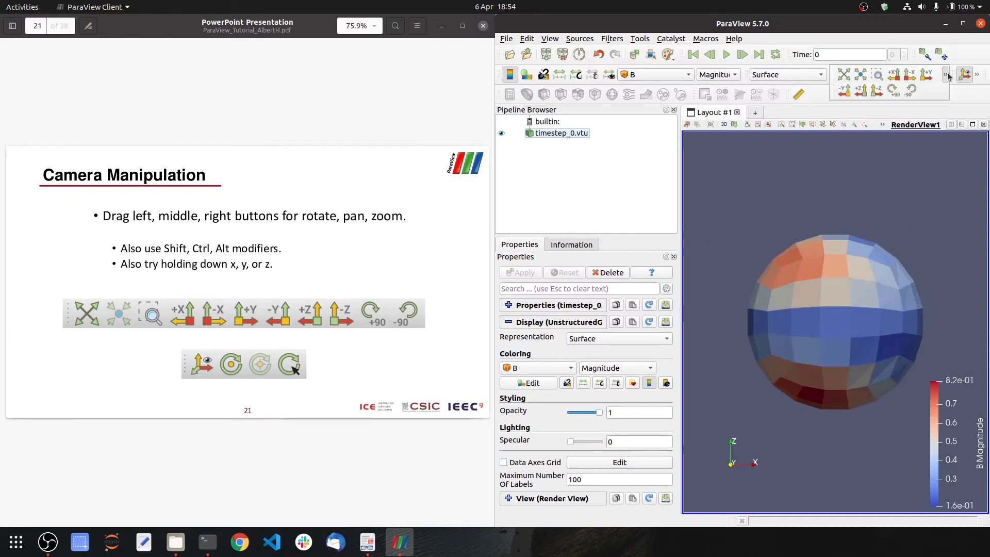
click(897, 96)
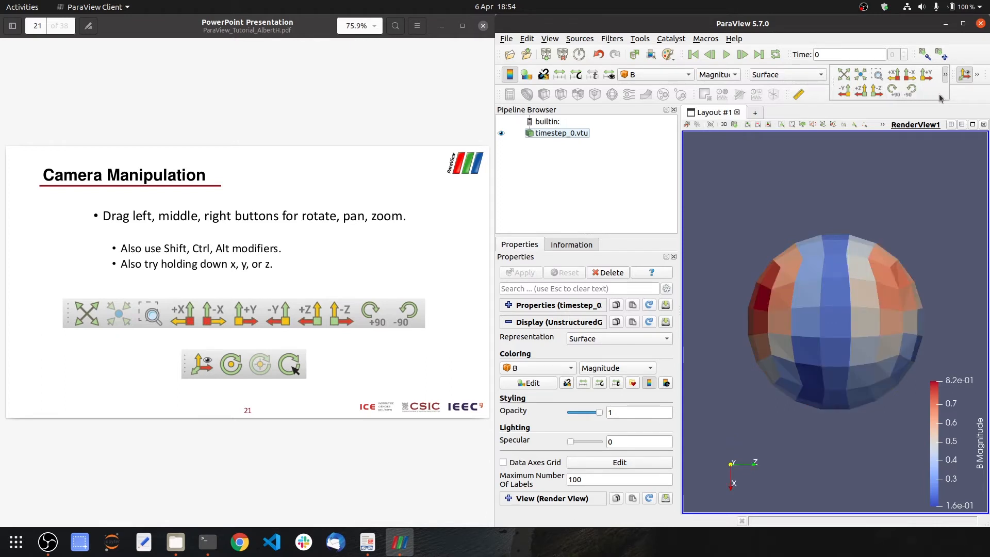
Toggle the orientation axes off and on again in the render view, and show the remaining center axes controls.
click(965, 74)
click(964, 75)
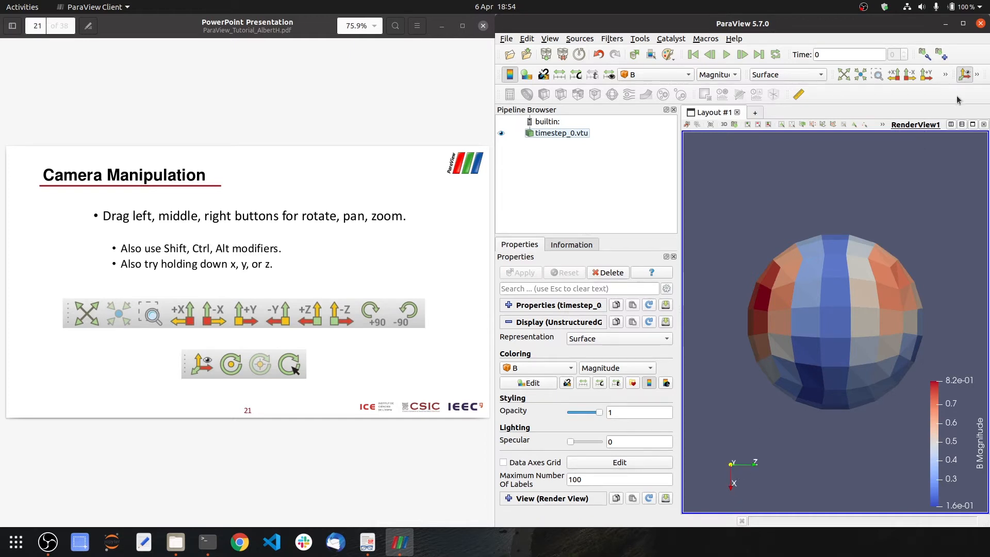
click(976, 76)
Advance the slides from camera manipulation to page 24 on common filters.
click(340, 359)
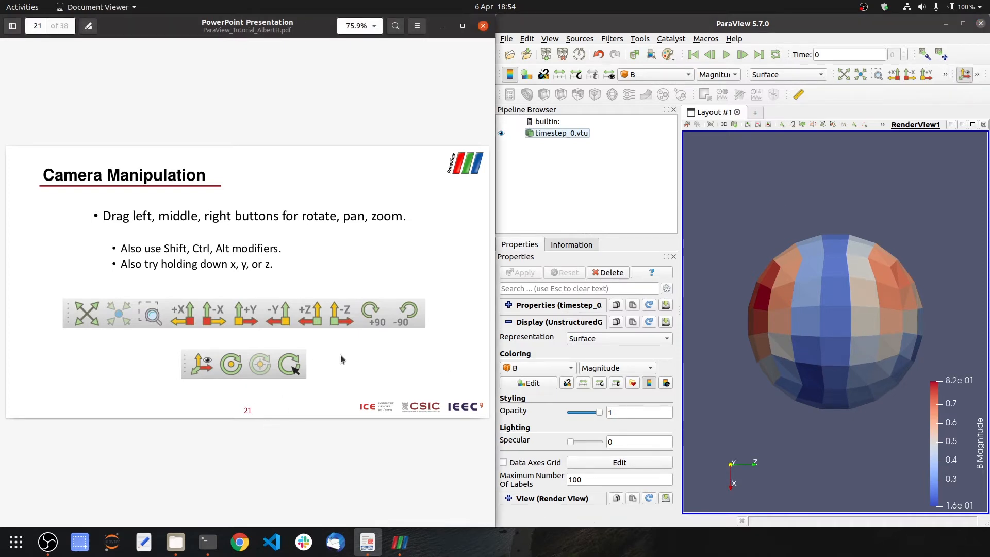
key(Right)
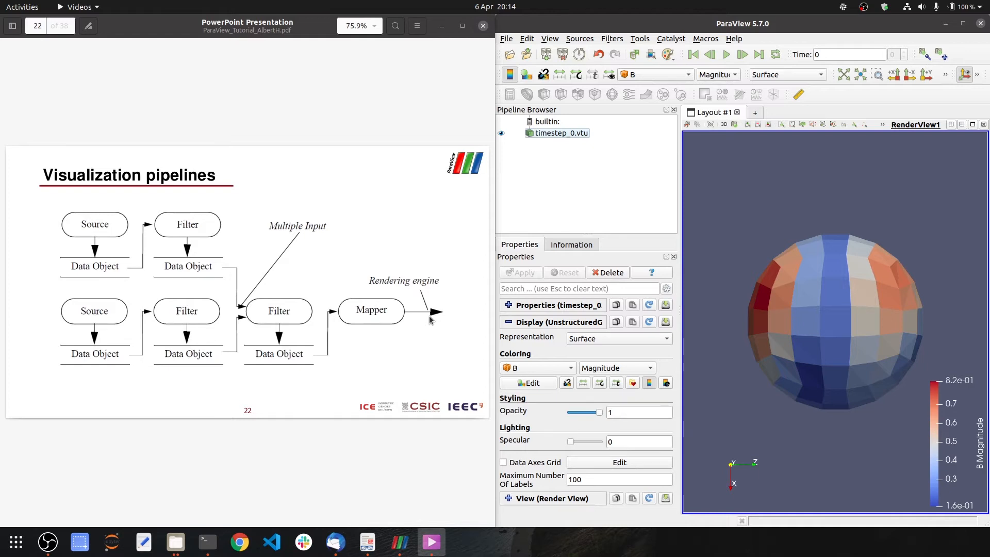
key(Page_Down)
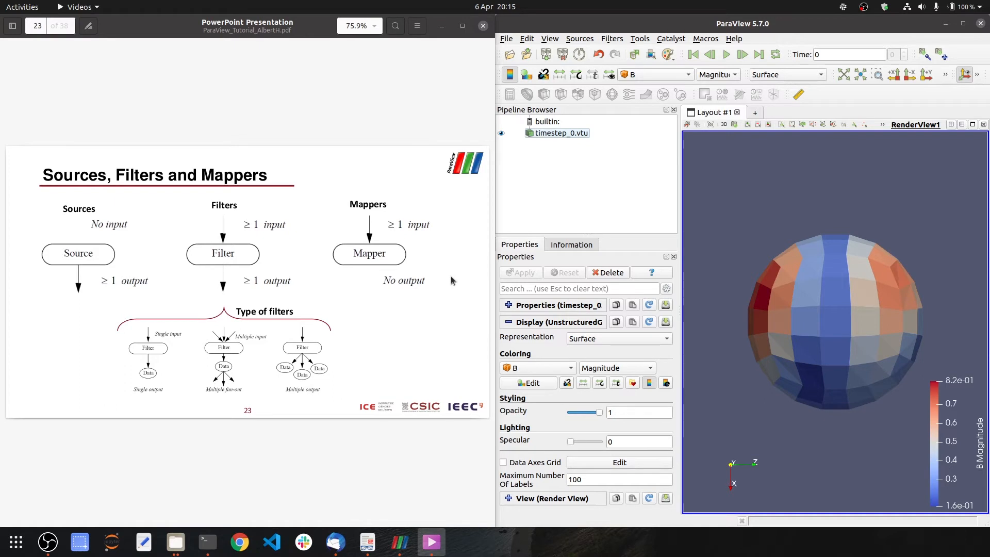
key(Right)
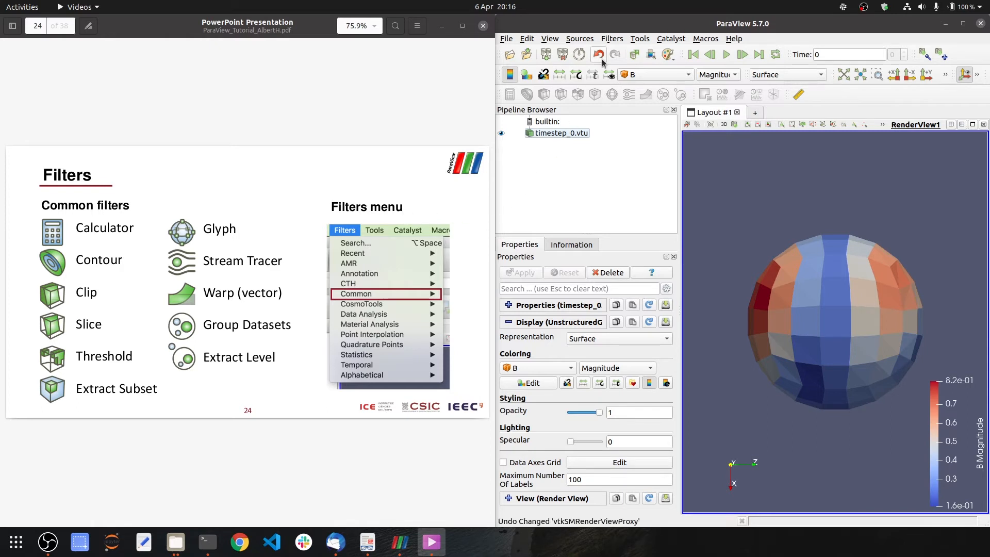
Examine the recent and common filters in ParaView while no dataset is selected.
click(617, 34)
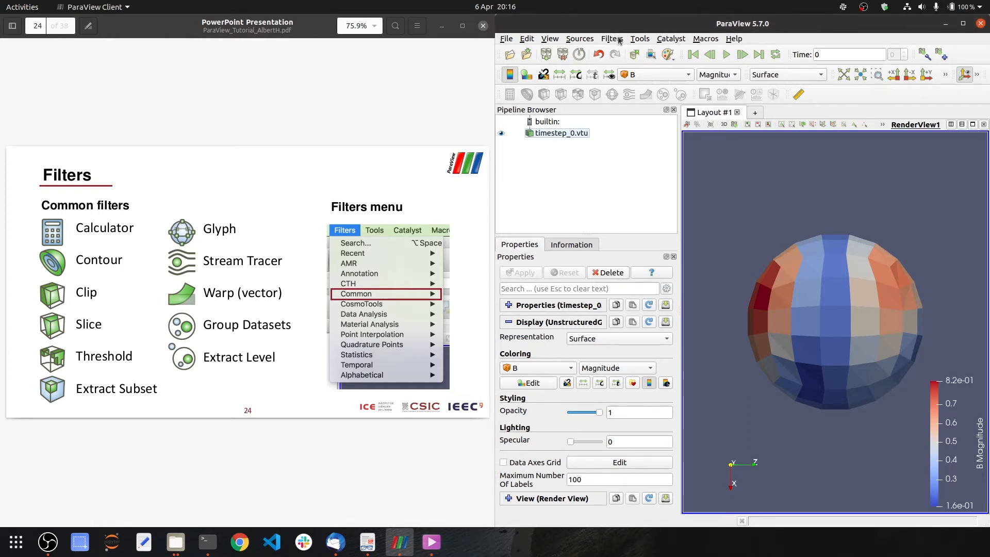
click(619, 40)
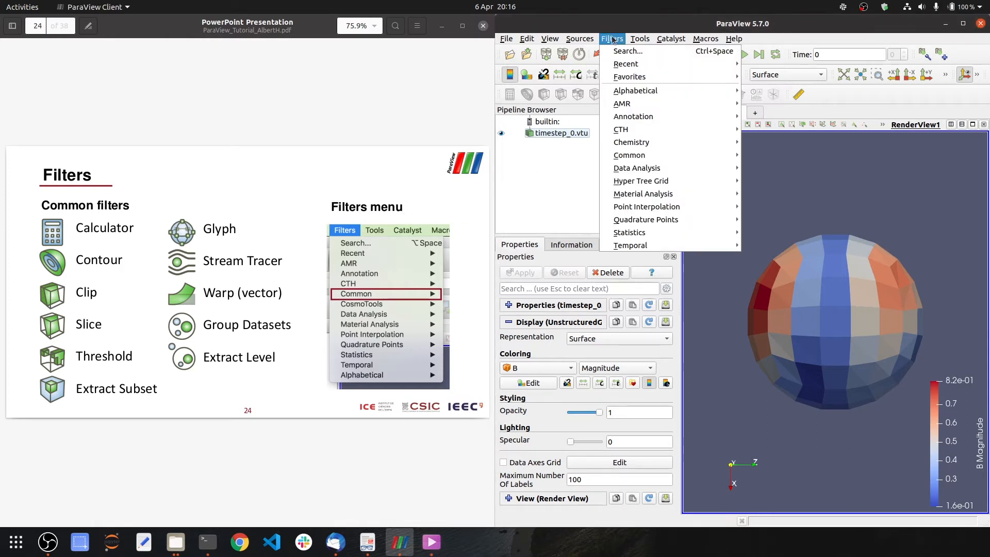
mouse_move(640, 63)
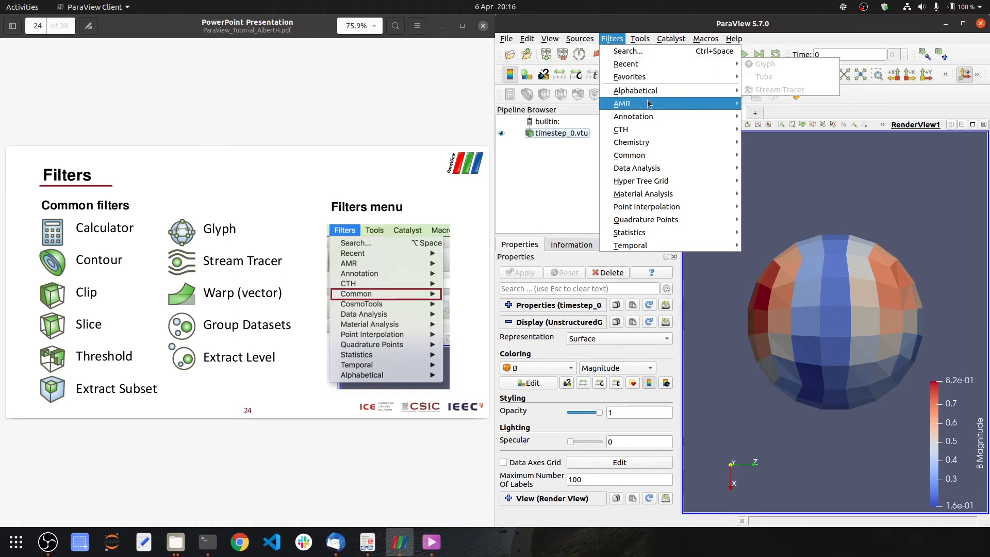
mouse_move(649, 155)
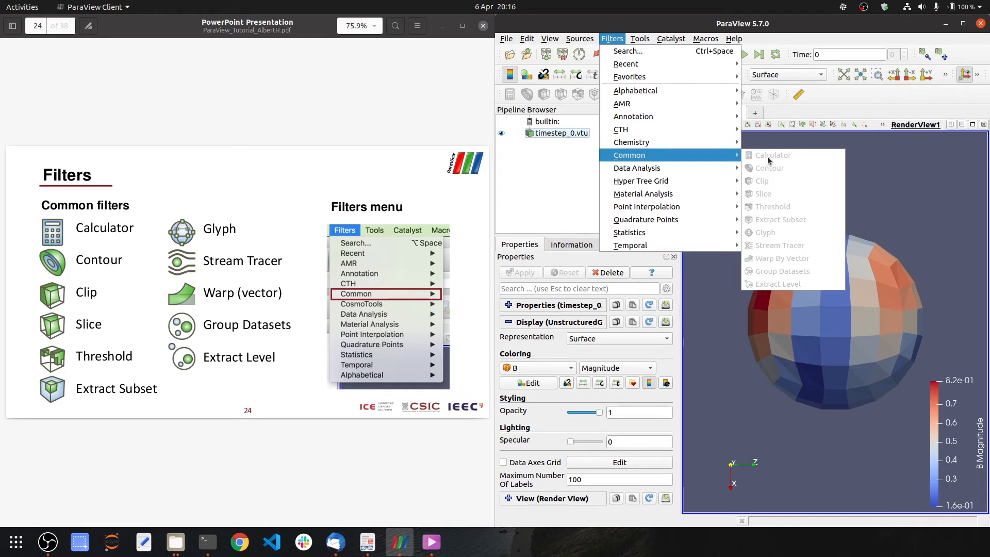
click(520, 166)
Select timestep_0.vtu in the pipeline as the input for filters.
click(537, 134)
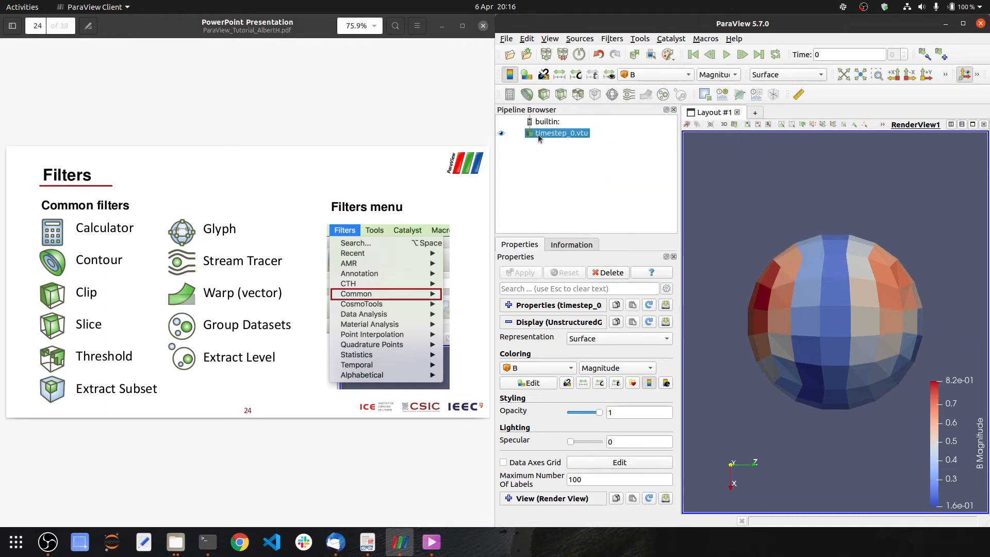
click(546, 132)
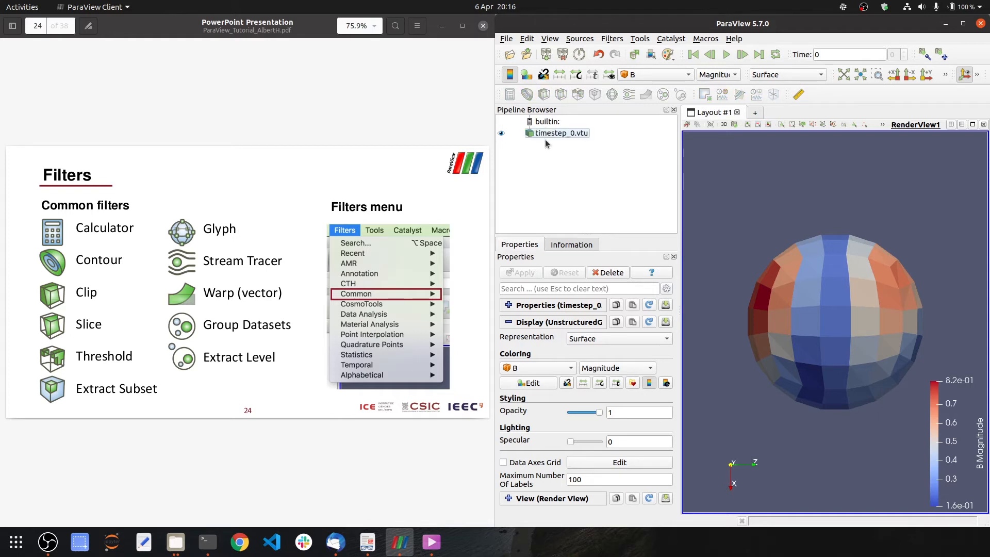
key(Escape)
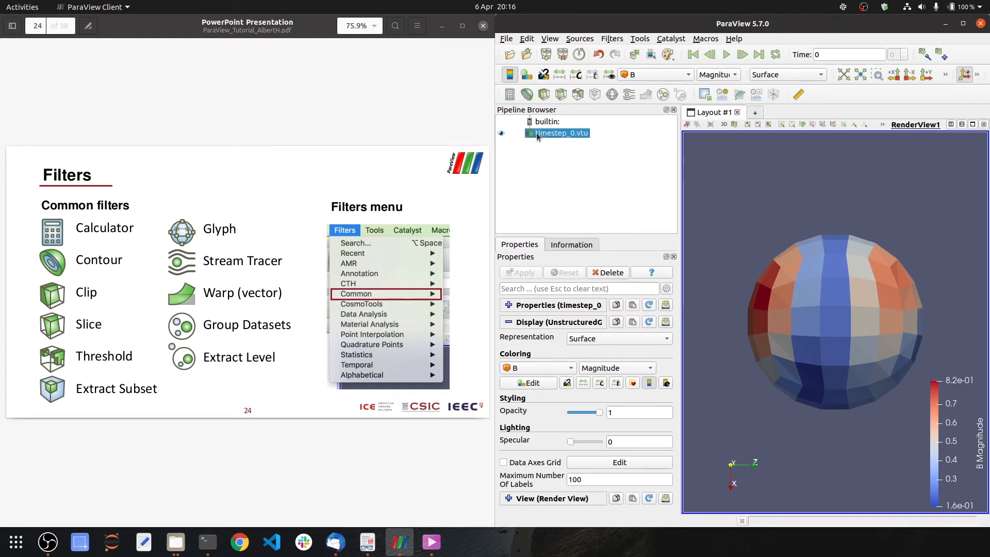
Examine the available data object sources and filter categories, and advance the slides to page 25 on data analysis filters.
click(579, 39)
mouse_move(612, 102)
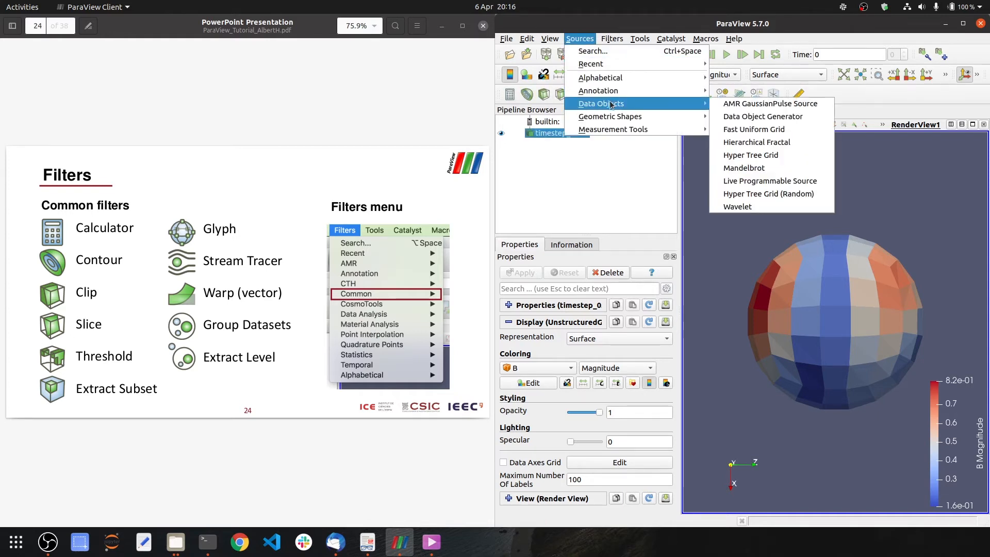
mouse_move(611, 39)
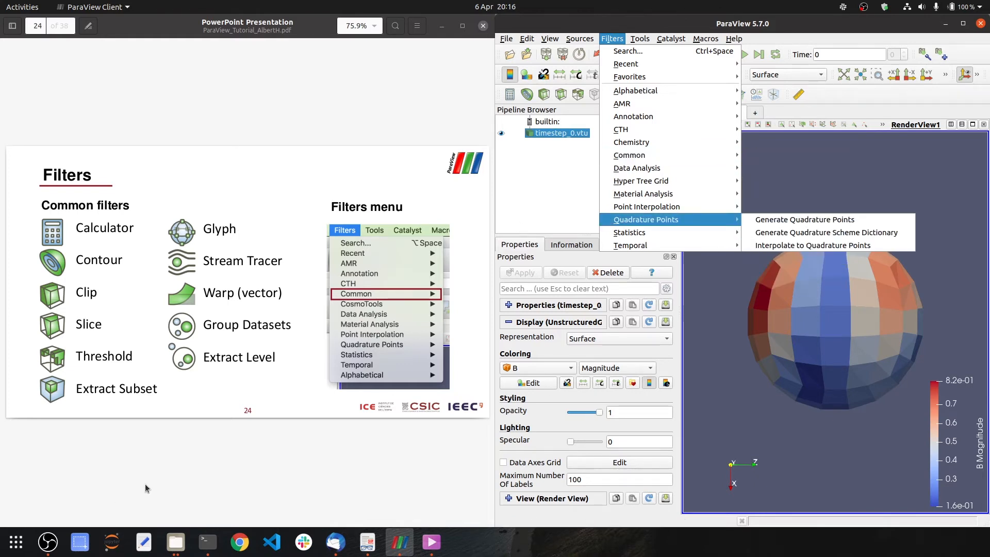
click(168, 466)
click(348, 60)
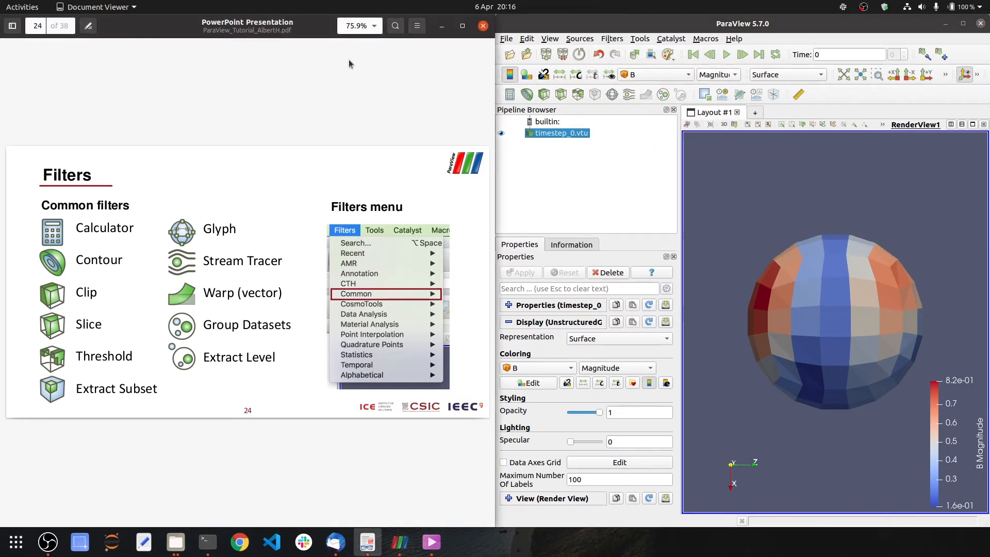
key(Right)
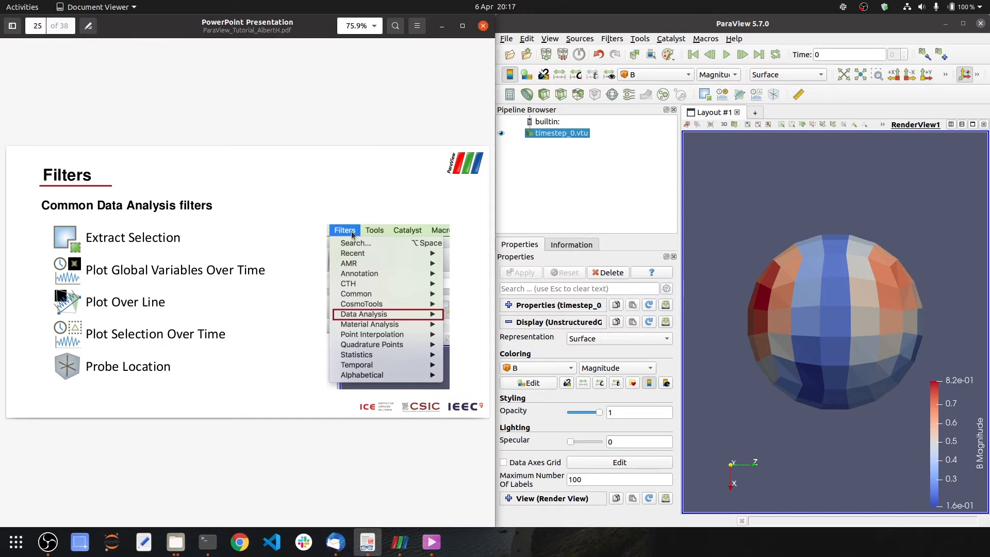
Examine ParaView's Data Analysis filters for timestep_0.vtu, and advance the slides to page 26 on the Pipeline Browser.
click(615, 40)
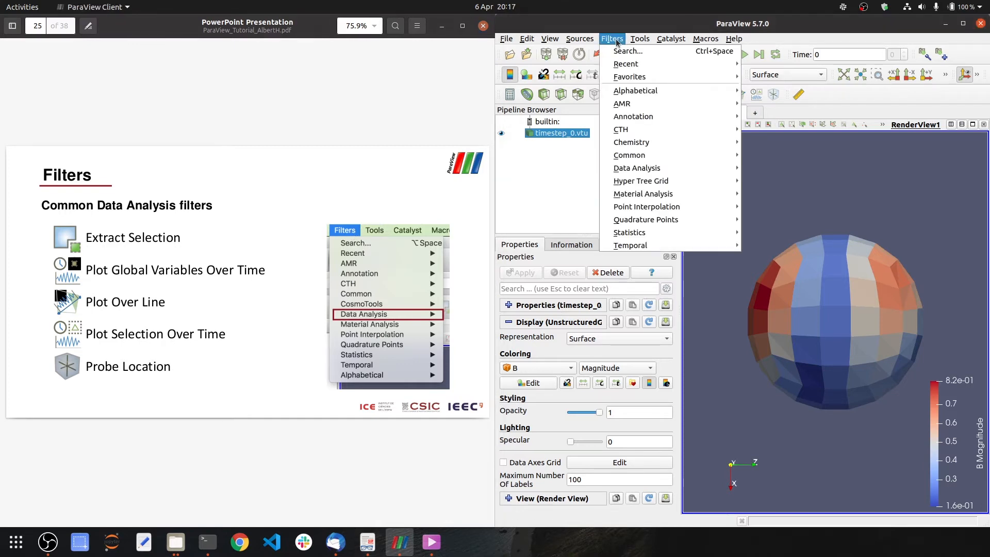
mouse_move(665, 169)
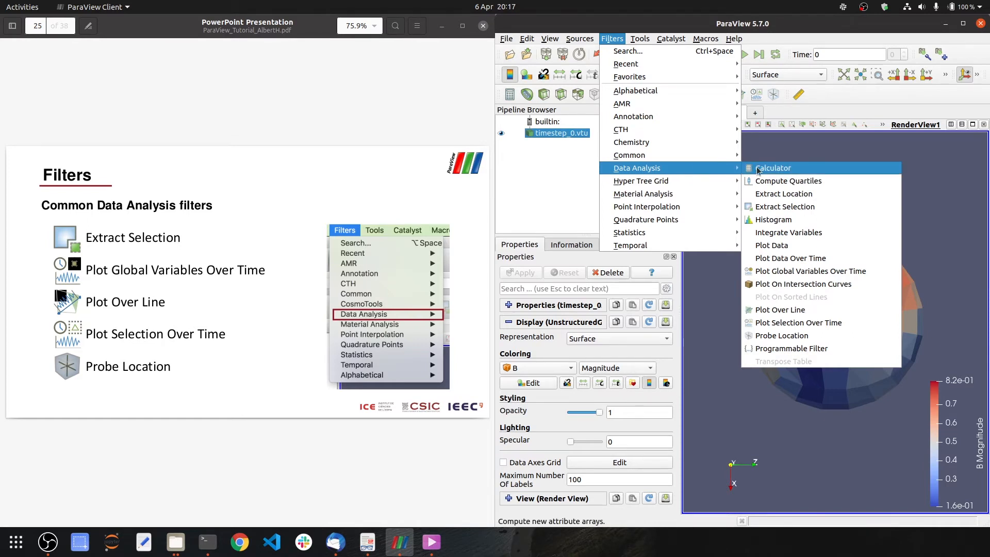
click(283, 320)
key(Right)
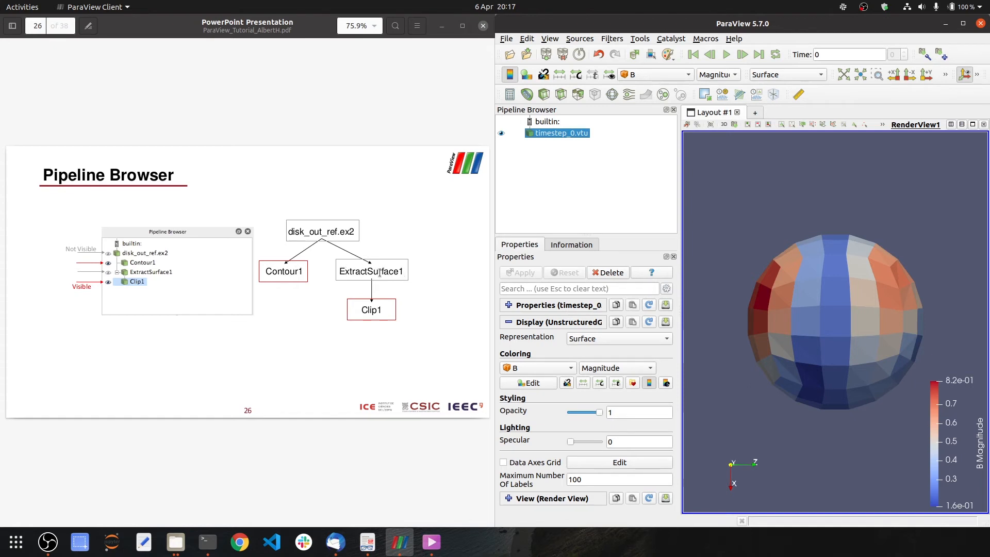
Highlight ExtractSurface1 in the slide's pipeline diagram, clear the highlight and advance to page 27 on pipeline object controls.
drag(339, 271, 405, 275)
click(405, 276)
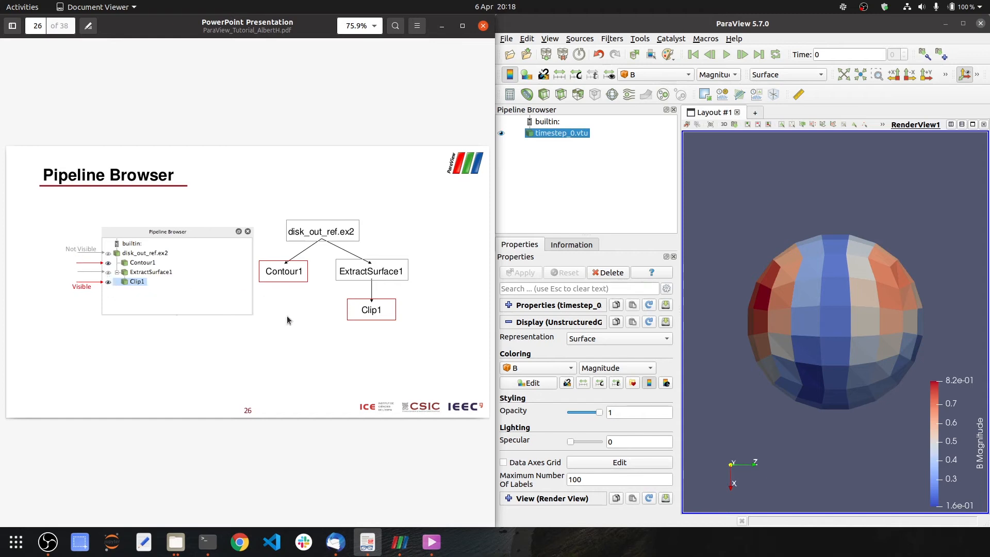
key(Right)
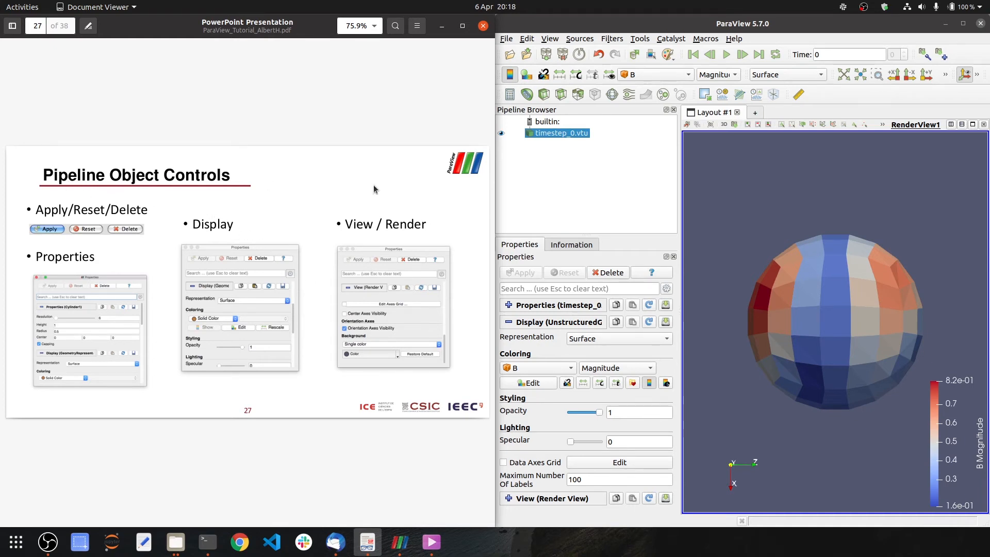
Add a Clip filter to timestep_0.vtu from the common filters.
click(627, 192)
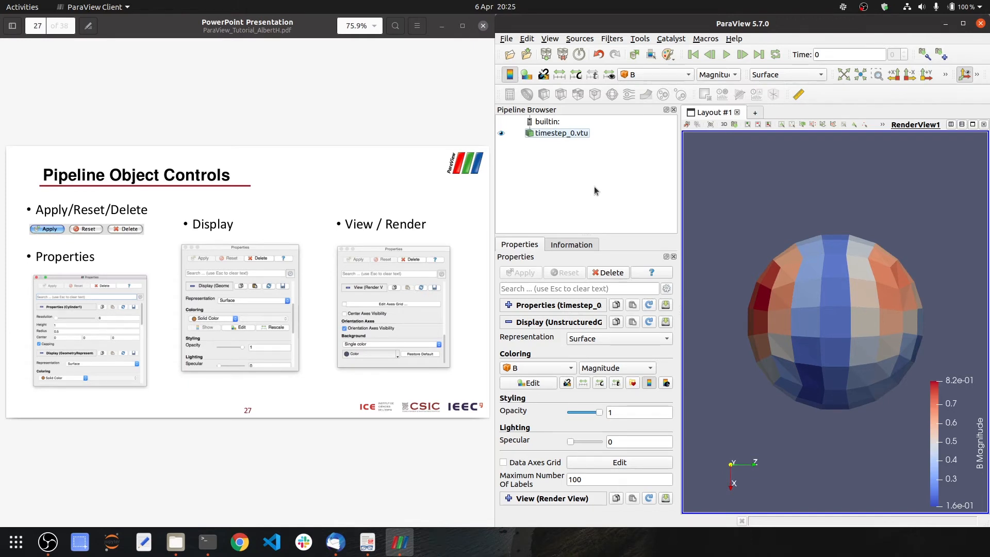
click(560, 133)
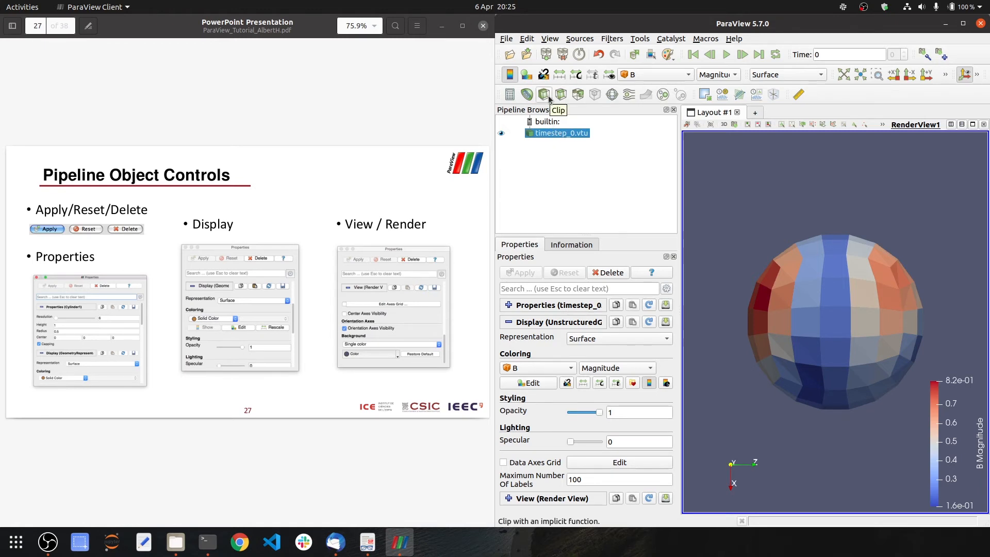
click(545, 150)
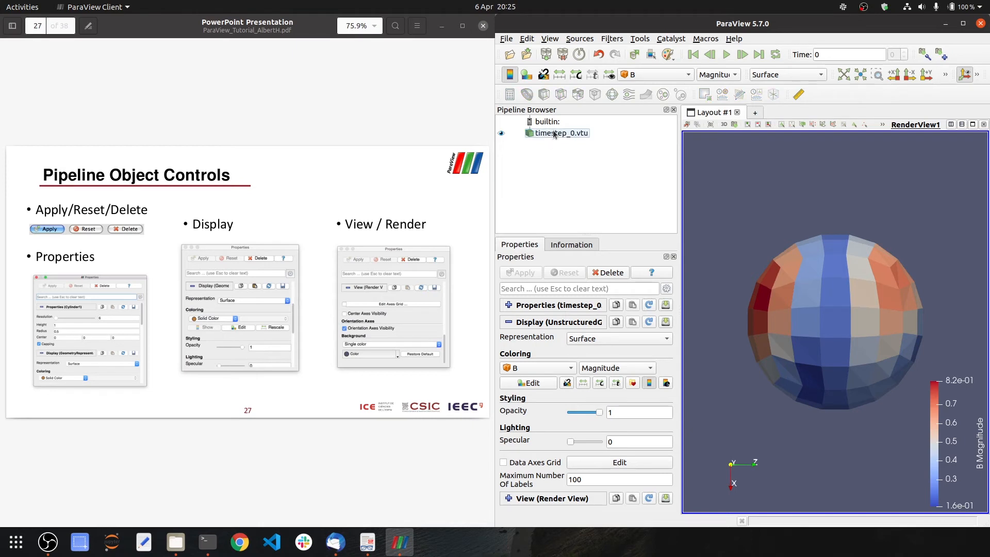
click(555, 134)
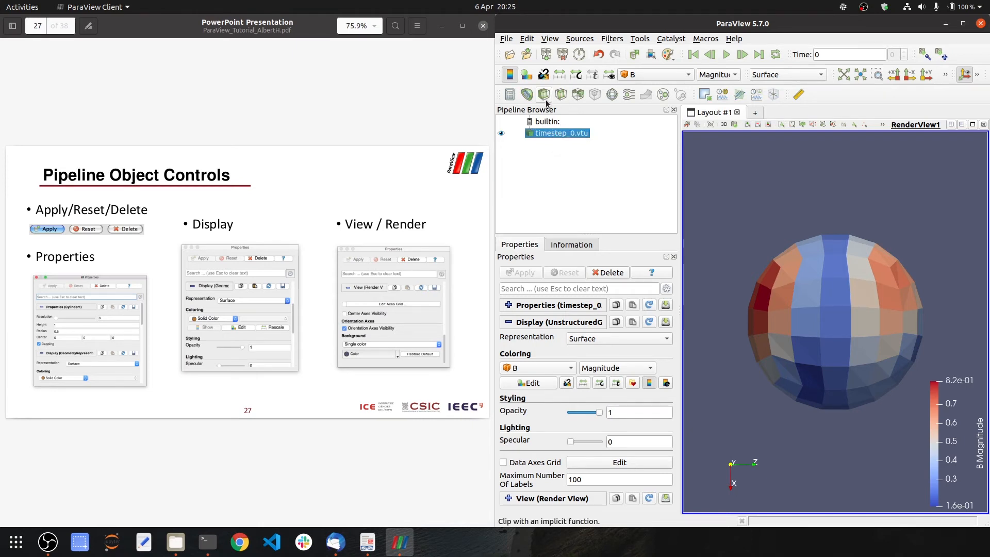
click(611, 41)
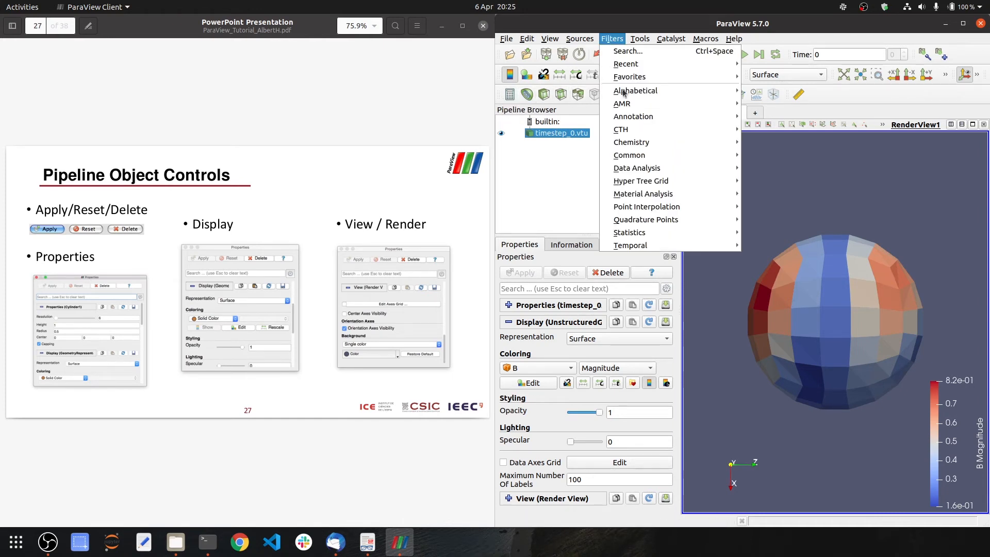
mouse_move(648, 156)
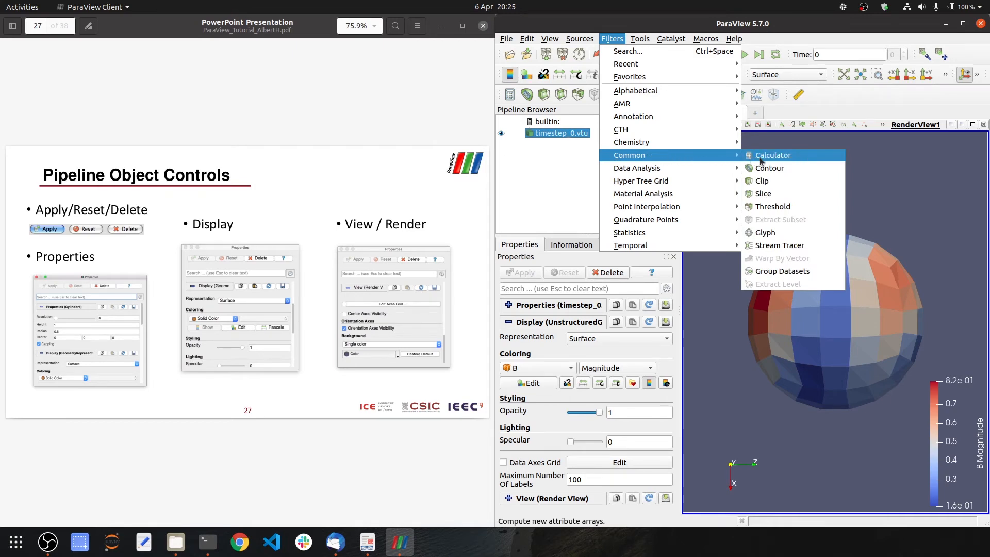
click(798, 181)
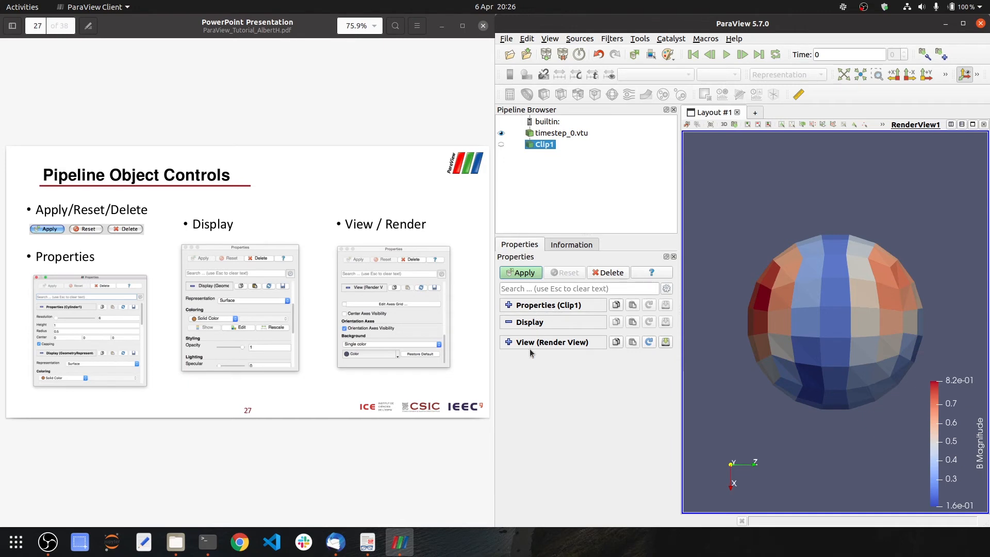
Review the available clip types and plane parameters, keep the Plane type, apply the clip and inspect the cut interior.
click(509, 305)
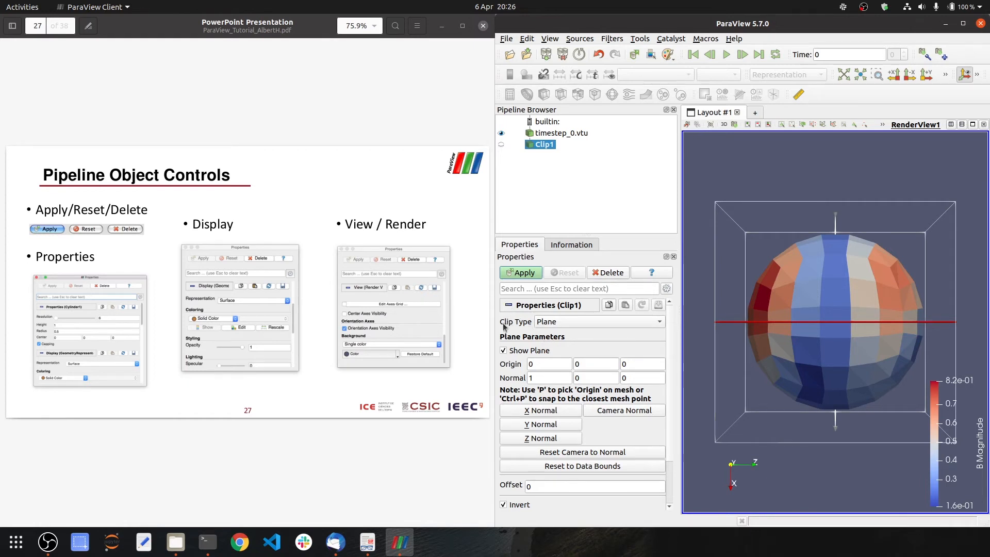
click(559, 323)
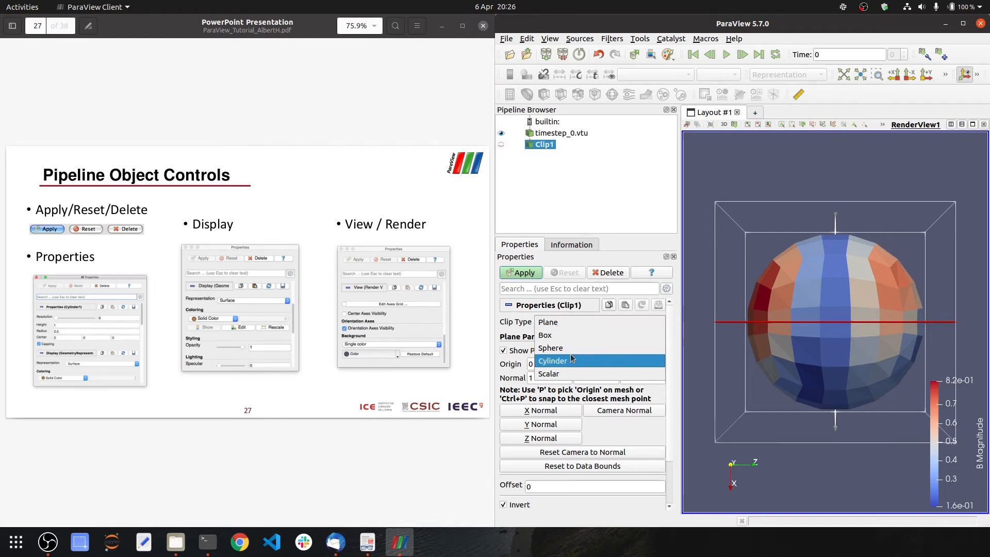
click(524, 323)
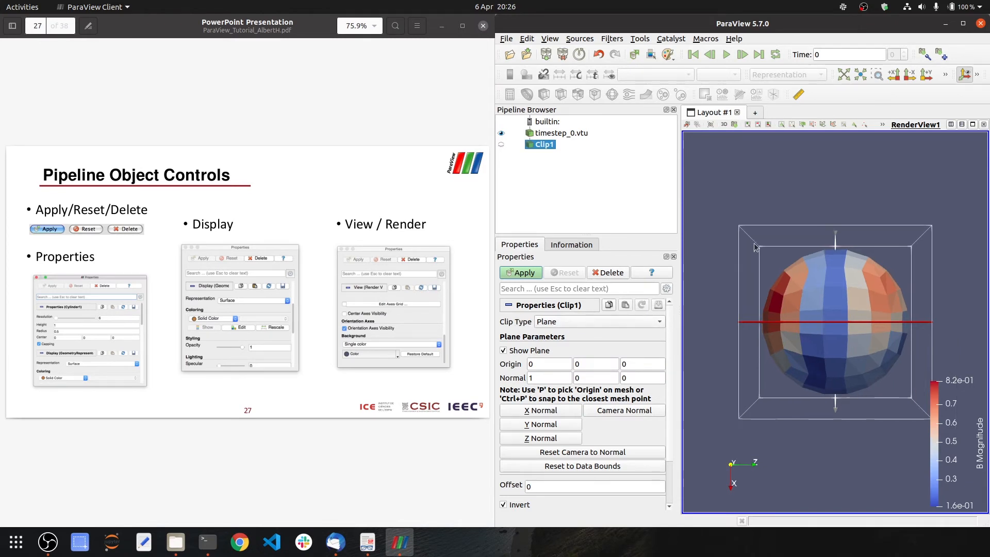
drag(876, 478, 828, 440)
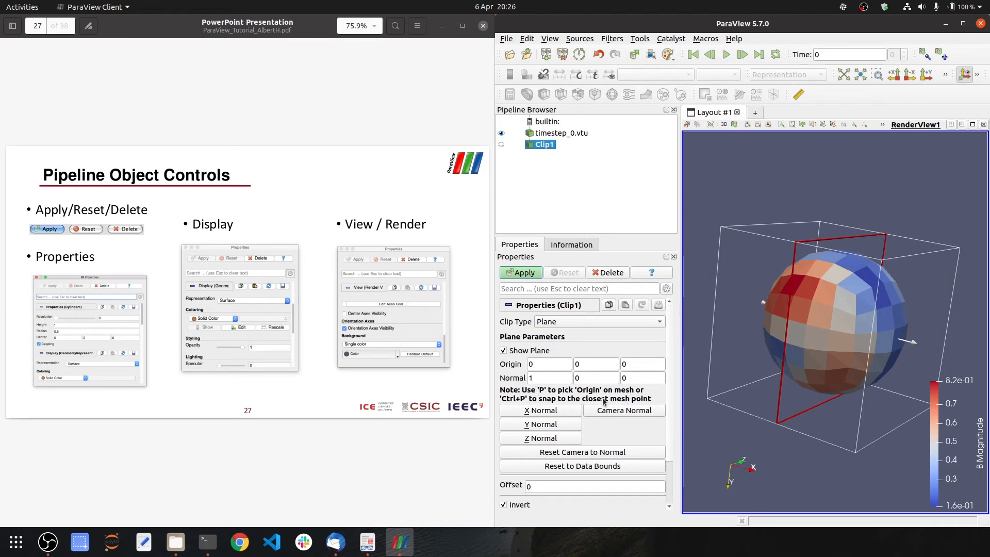
scroll(603, 400, down, 2)
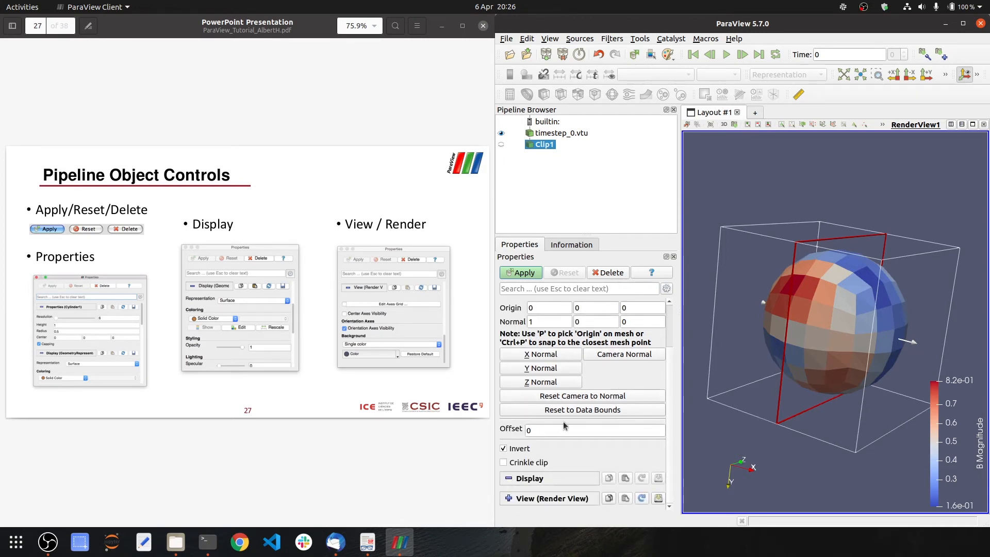
scroll(526, 424, up, 2)
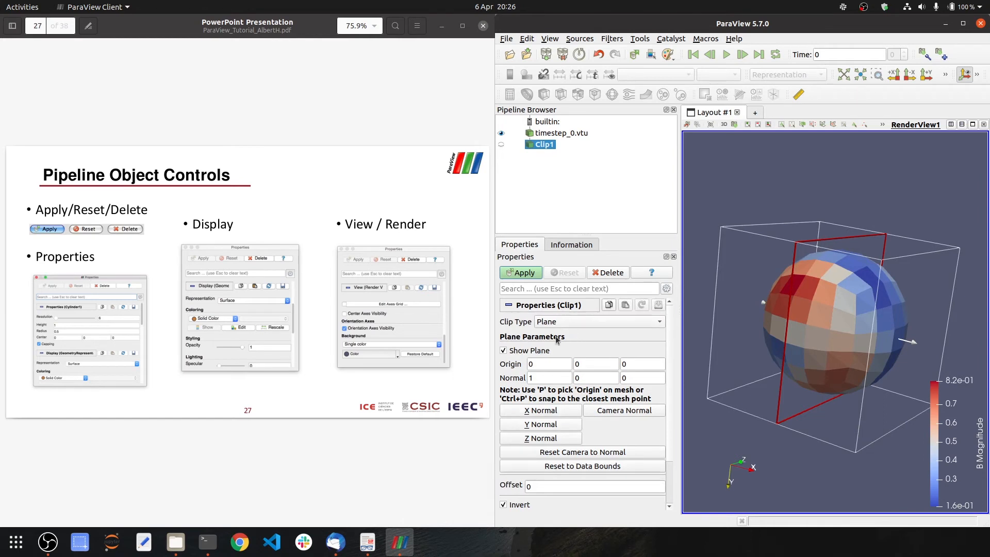
click(508, 305)
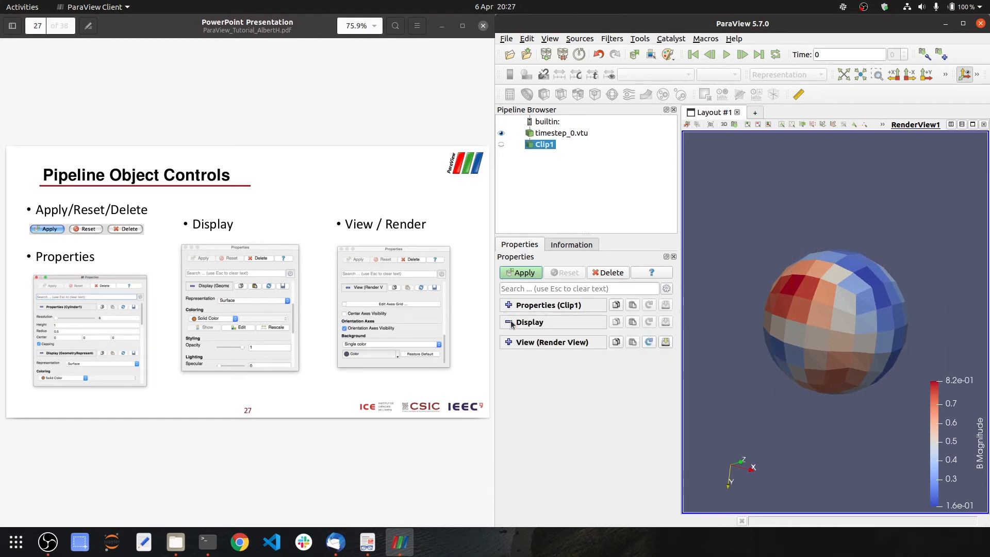
click(522, 272)
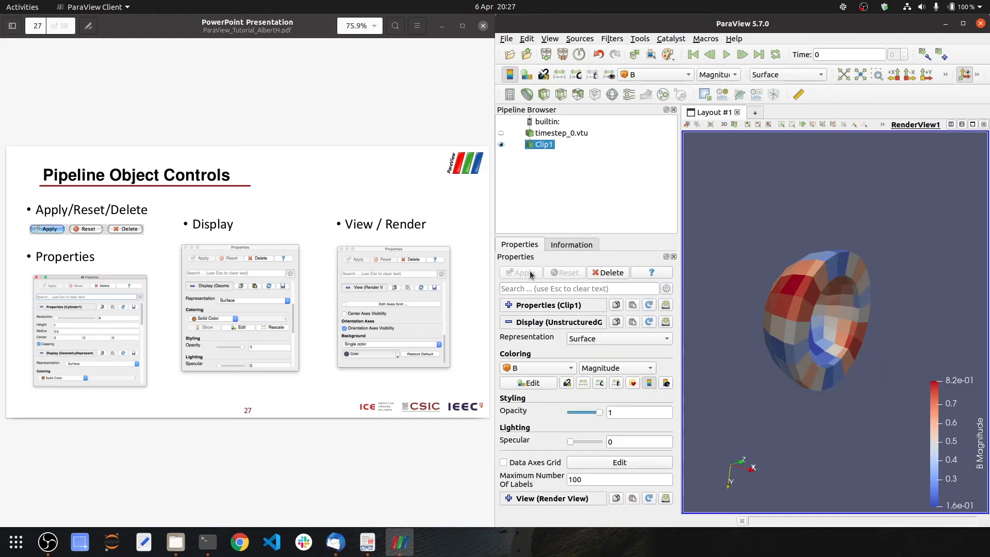
drag(901, 357, 869, 372)
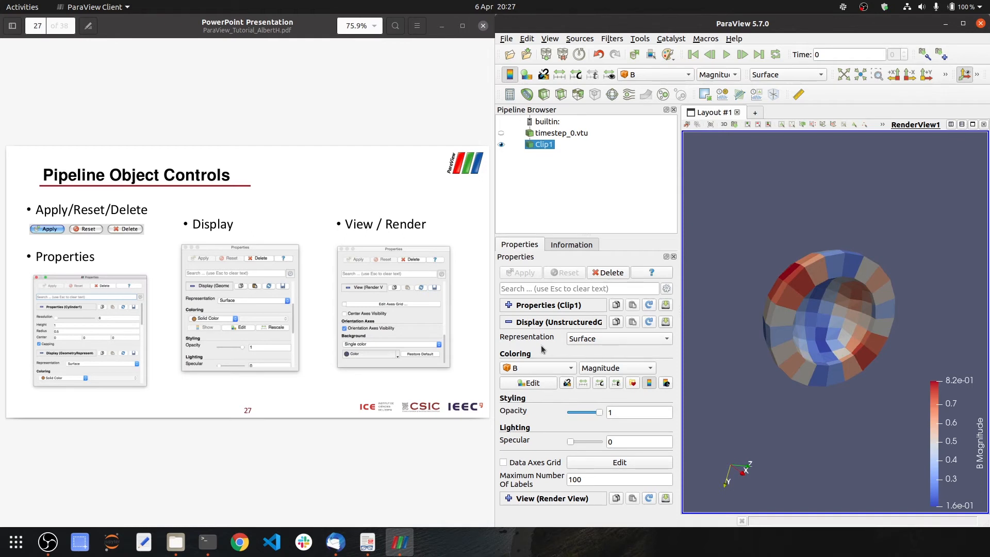
Display the clip as Wireframe, inspect it, and return its representation to Surface.
click(606, 345)
click(606, 344)
click(606, 344)
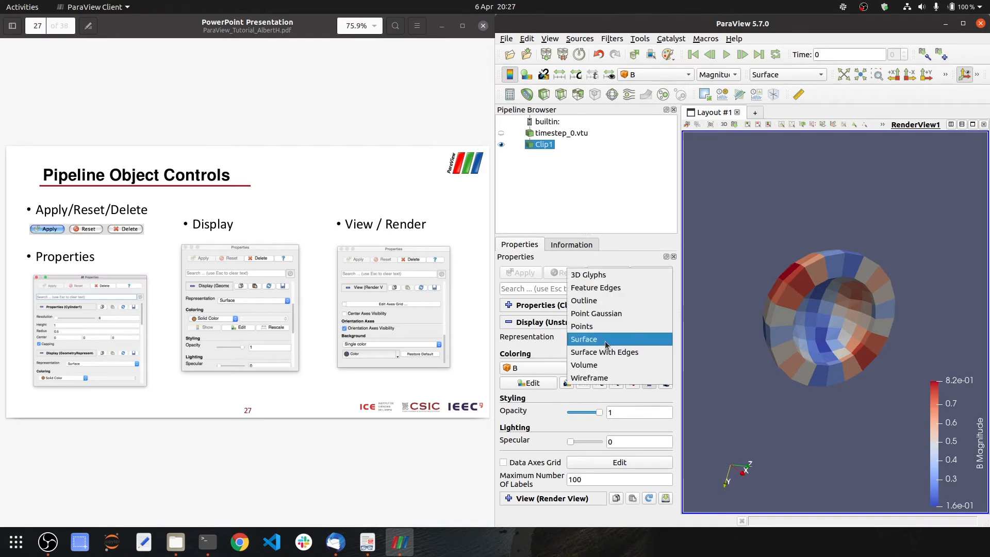
click(608, 380)
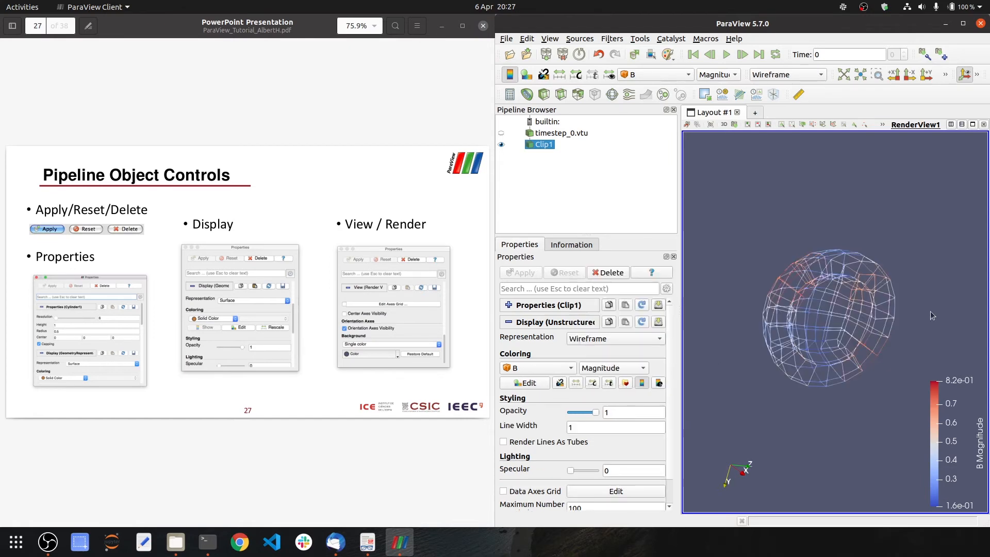
mouse_move(867, 323)
mouse_down()
mouse_move(763, 327)
mouse_move(877, 328)
mouse_move(862, 326)
mouse_up()
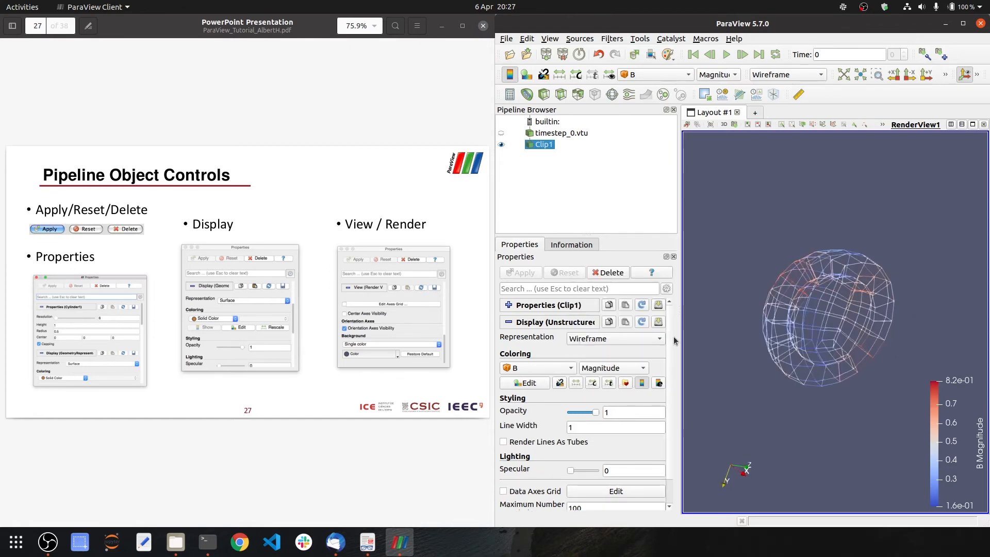
click(647, 341)
click(612, 305)
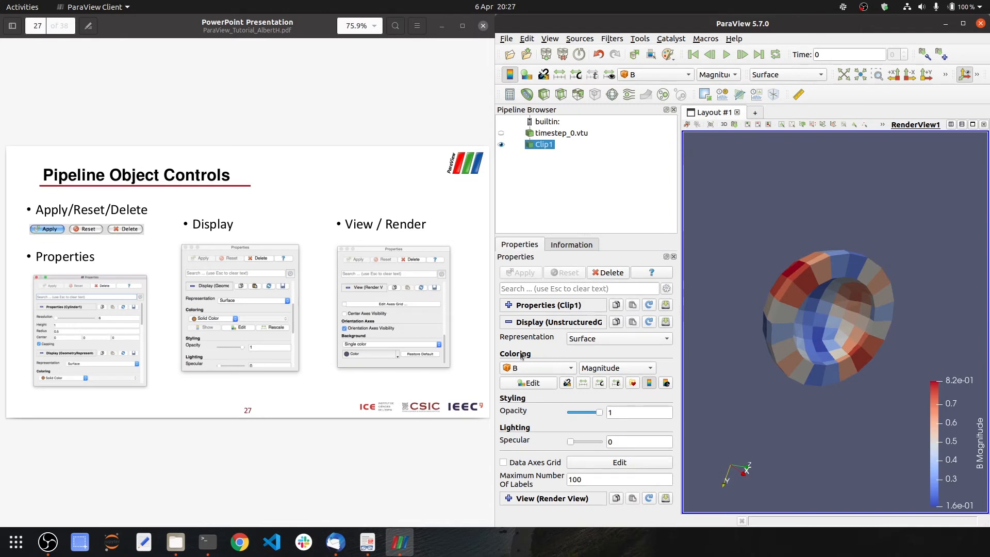
Color the clip by temperature, inspect its interior, and return the coloring to B.
click(569, 368)
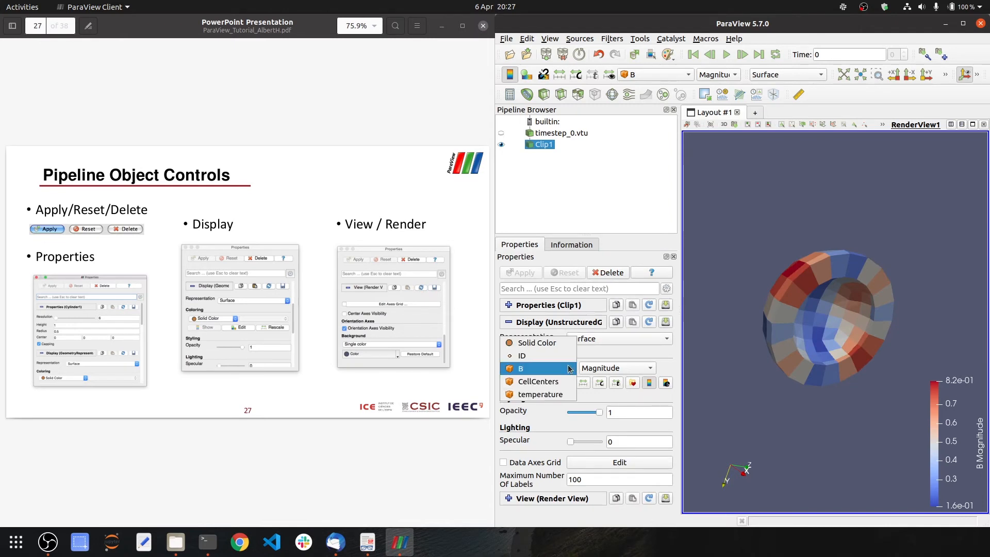
click(565, 397)
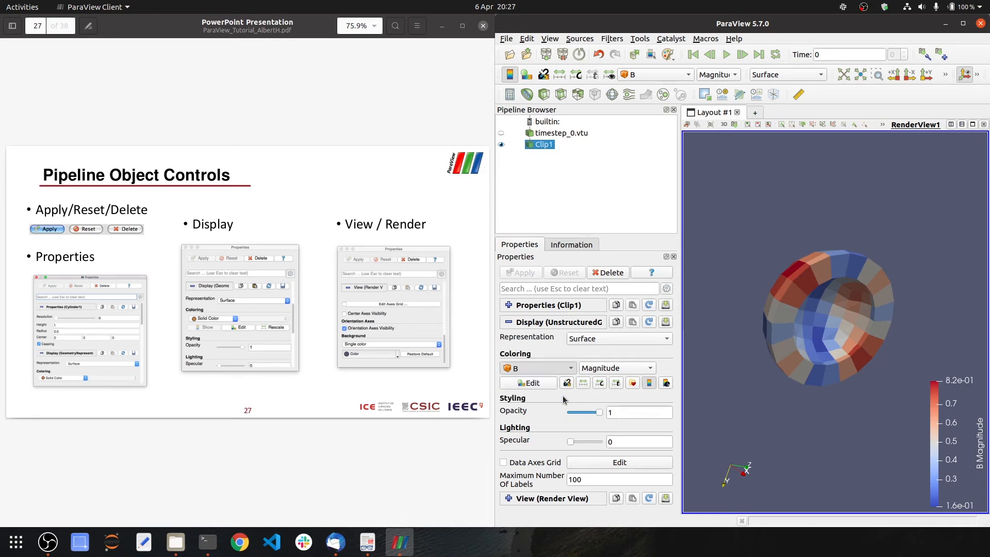
drag(763, 330, 794, 346)
click(536, 367)
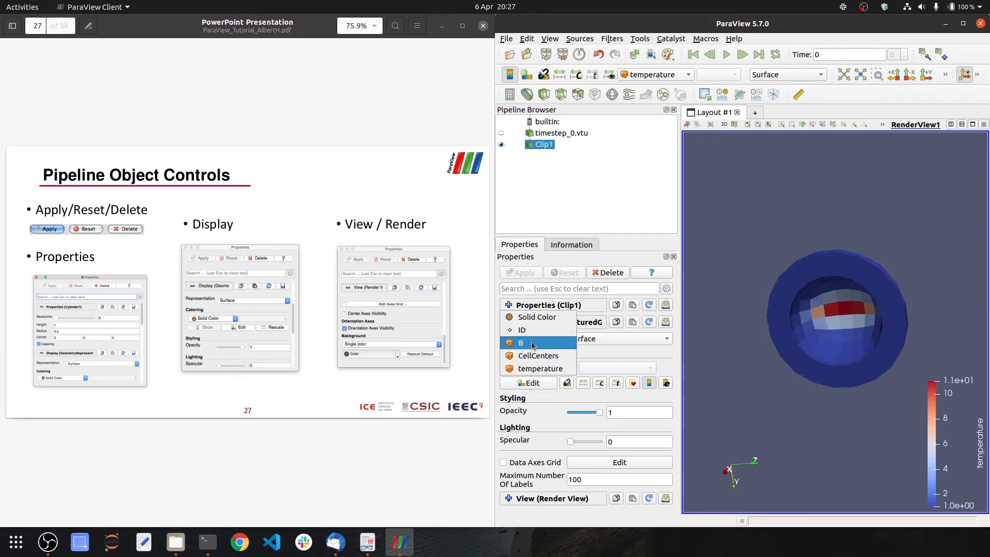
click(533, 343)
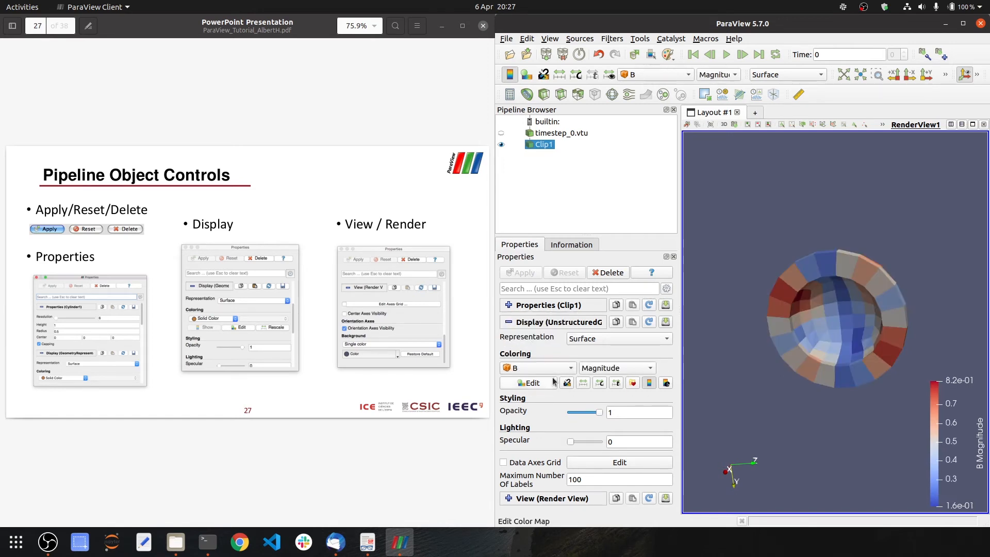
Color the clip by the X, Y and Z components of B in turn, and return to Magnitude.
click(602, 369)
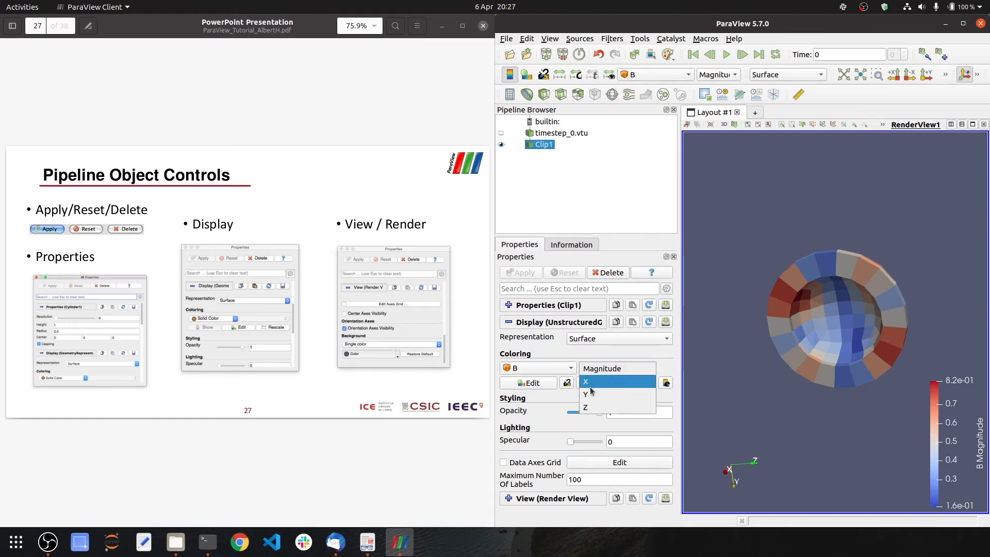
click(591, 387)
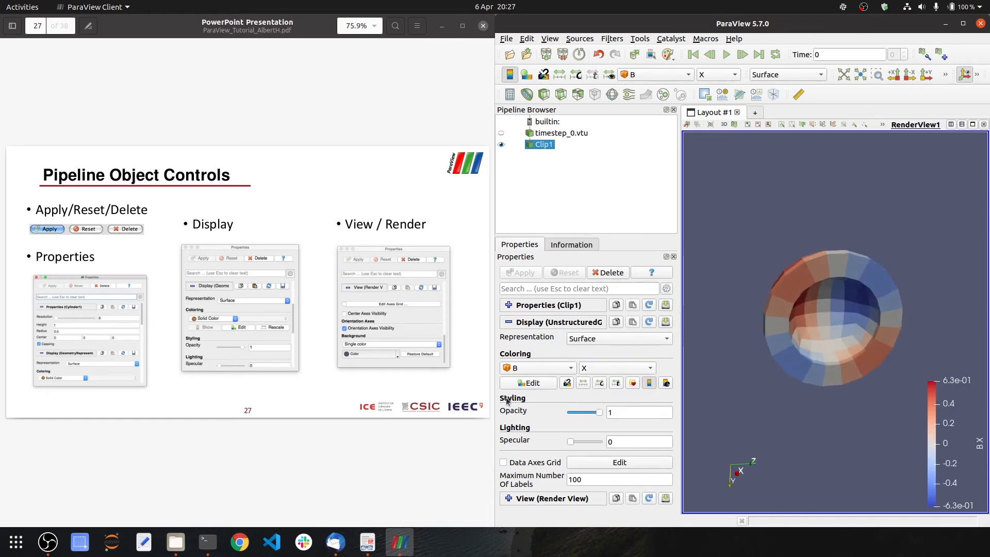
click(618, 367)
click(613, 381)
click(608, 368)
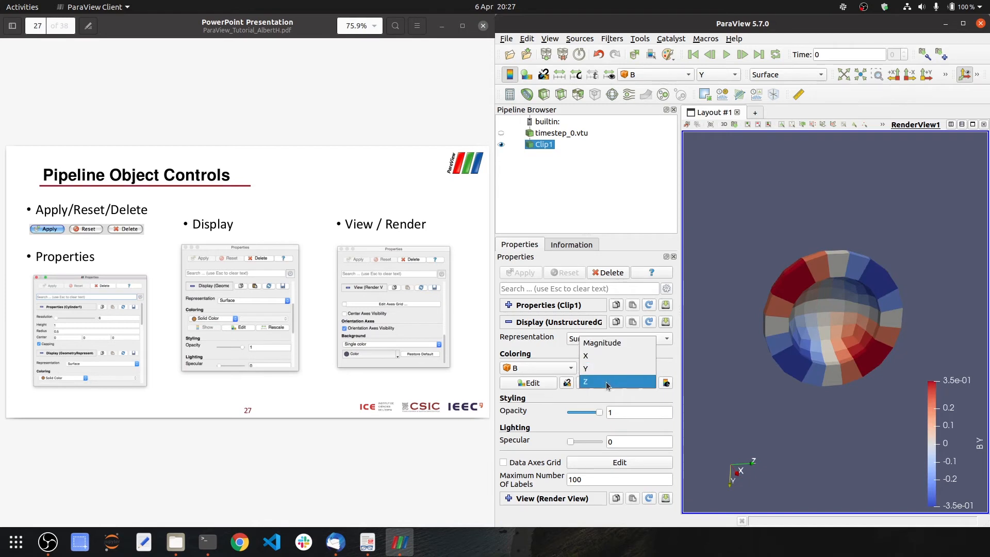
click(607, 382)
click(607, 368)
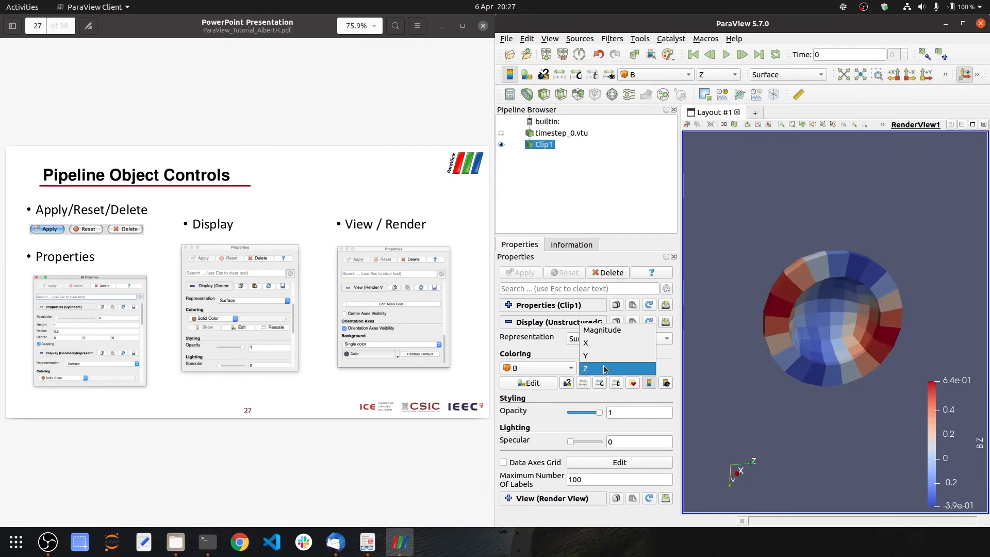
click(611, 330)
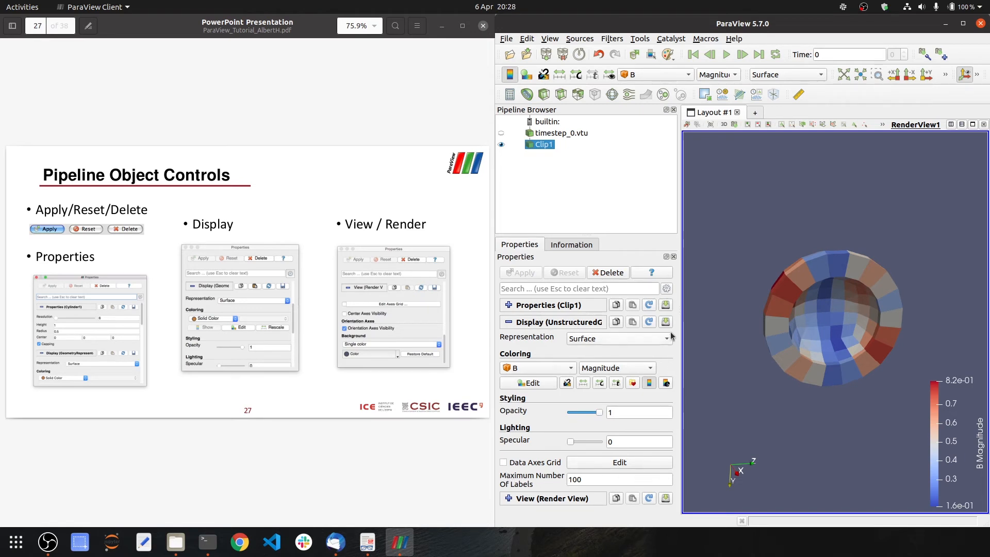
Show the axes grid and the center axes in the render view, inspect them while rotating, and hide both again.
click(508, 322)
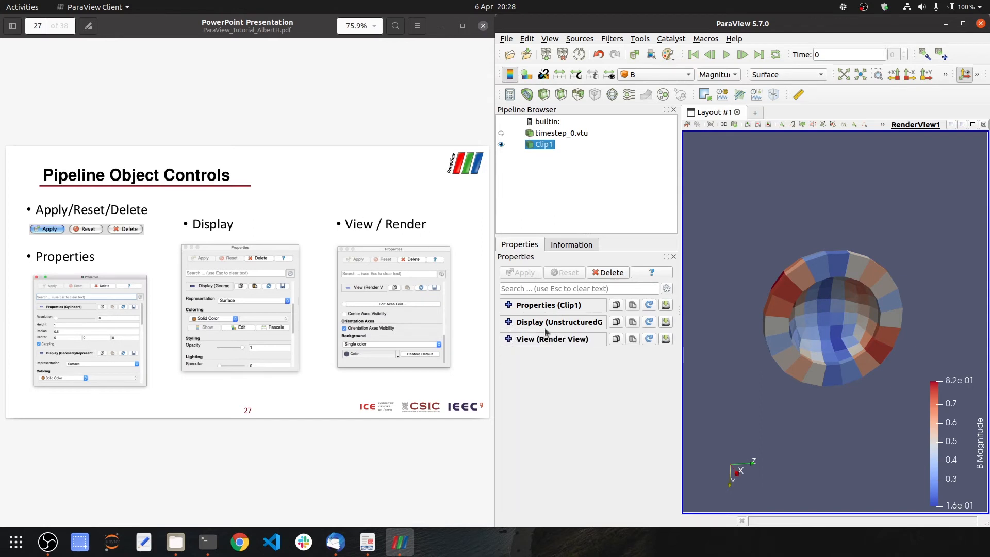
click(509, 339)
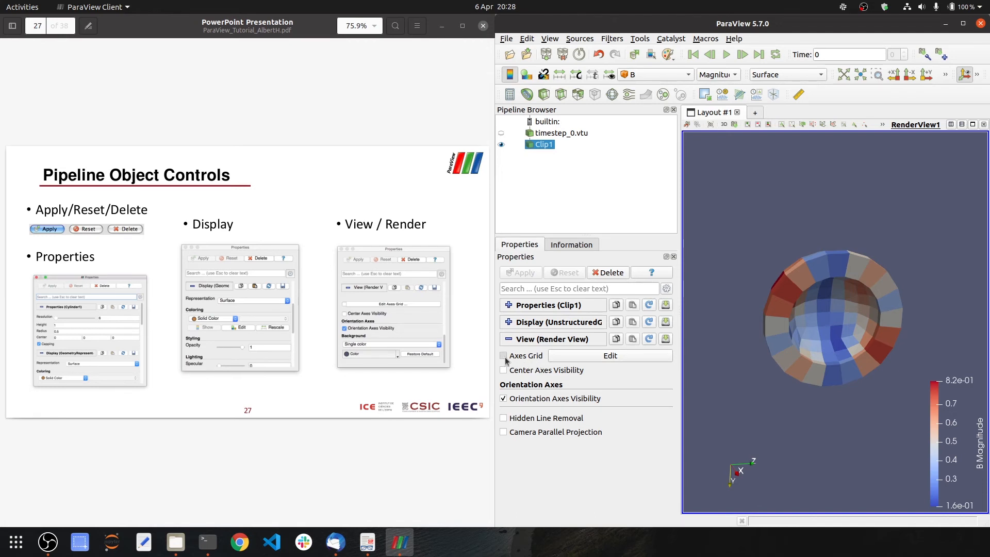
click(504, 357)
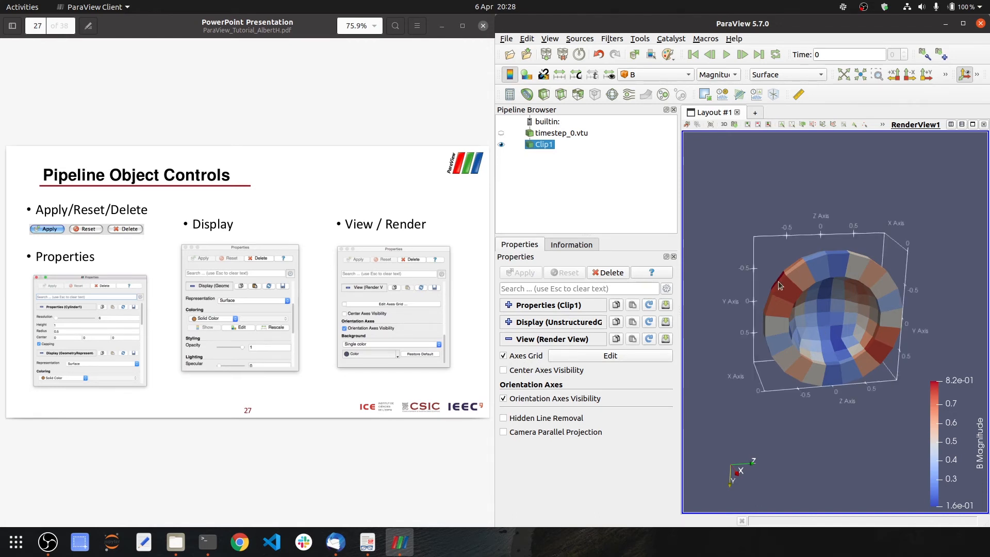
mouse_move(778, 284)
mouse_down()
mouse_move(803, 289)
mouse_move(783, 287)
mouse_up()
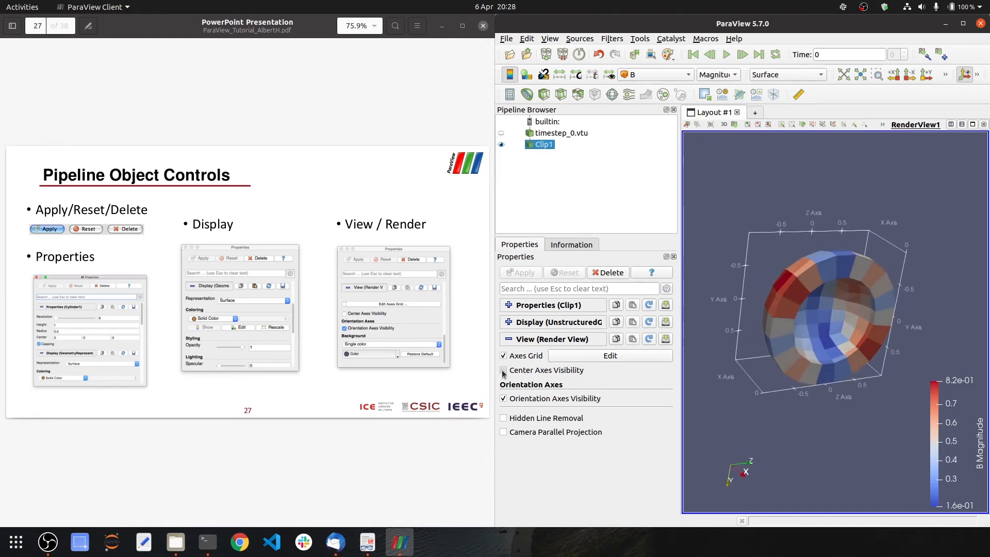
click(504, 371)
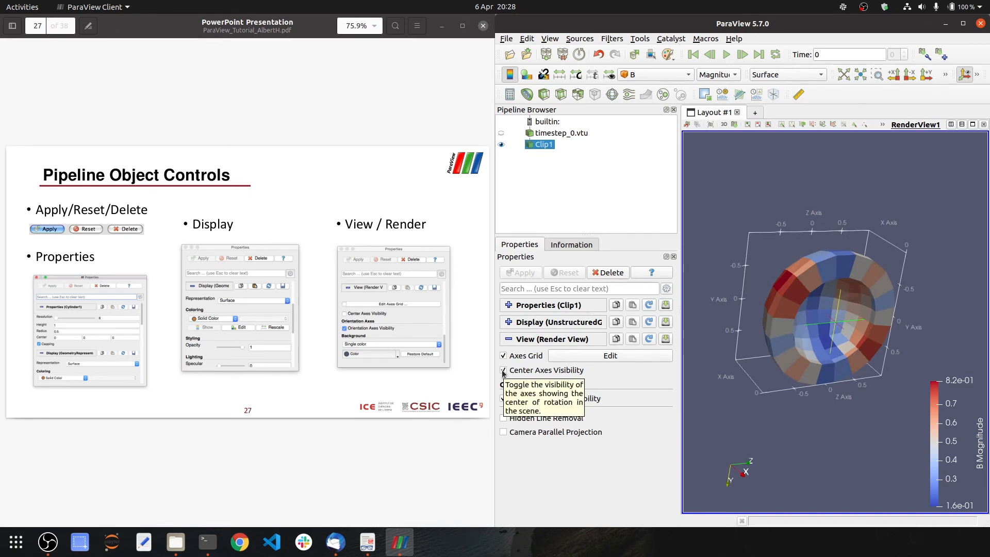
click(504, 371)
click(503, 356)
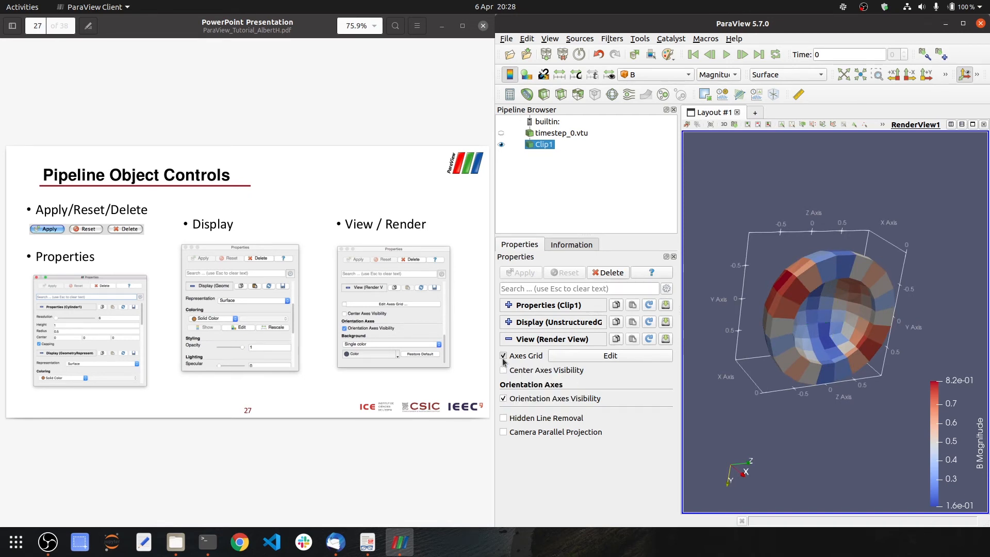
click(508, 339)
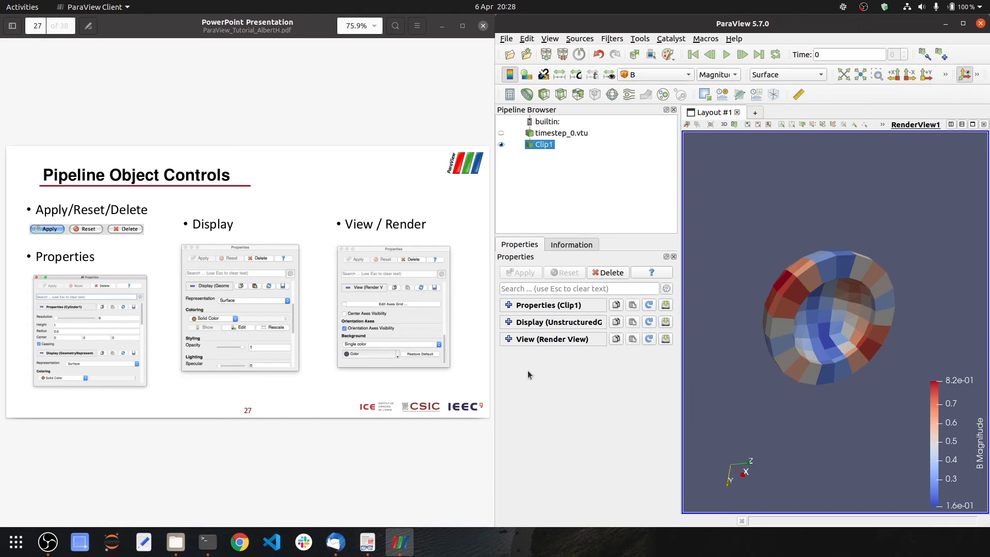
Advance the tutorial slides in the document viewer to page 28, Using Auto Apply, and return to ParaView.
click(320, 172)
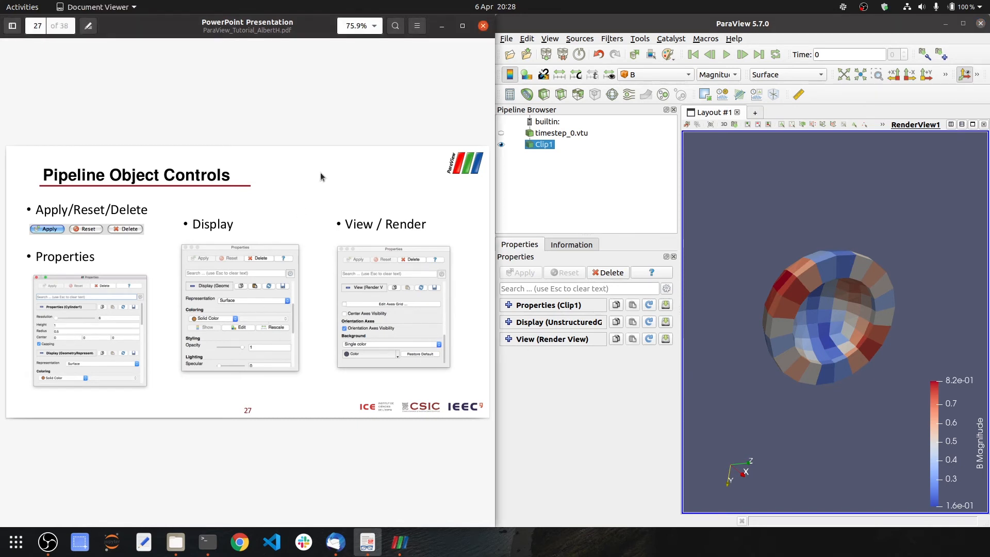
key(Right)
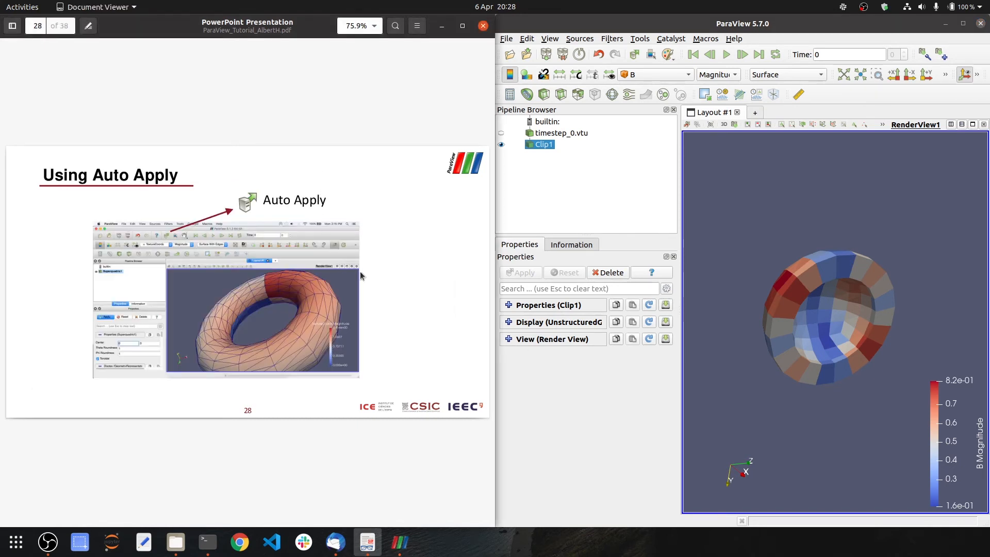
click(571, 389)
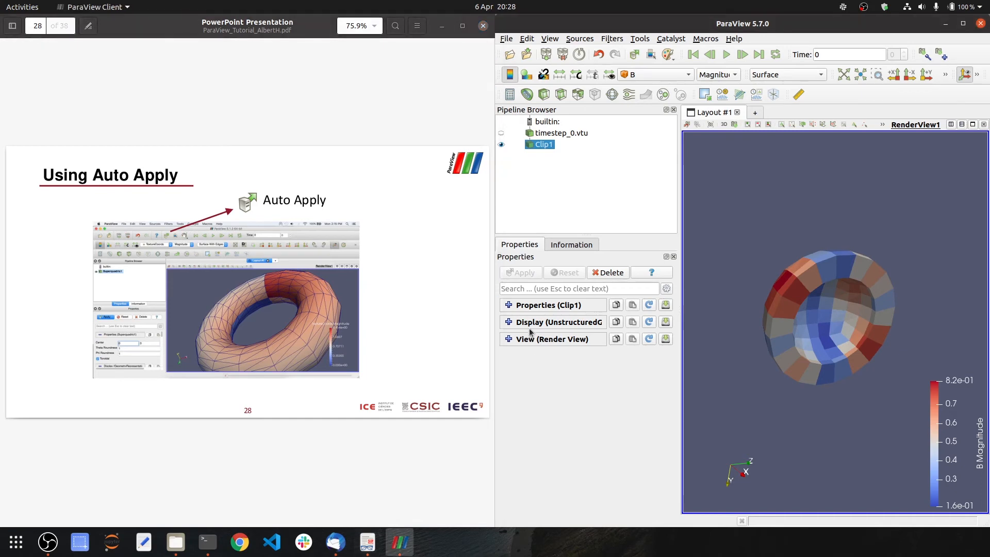
Tilt the clip plane to a normal of about 0.849, 0.250, 0.466, apply the change and inspect the cut.
click(509, 305)
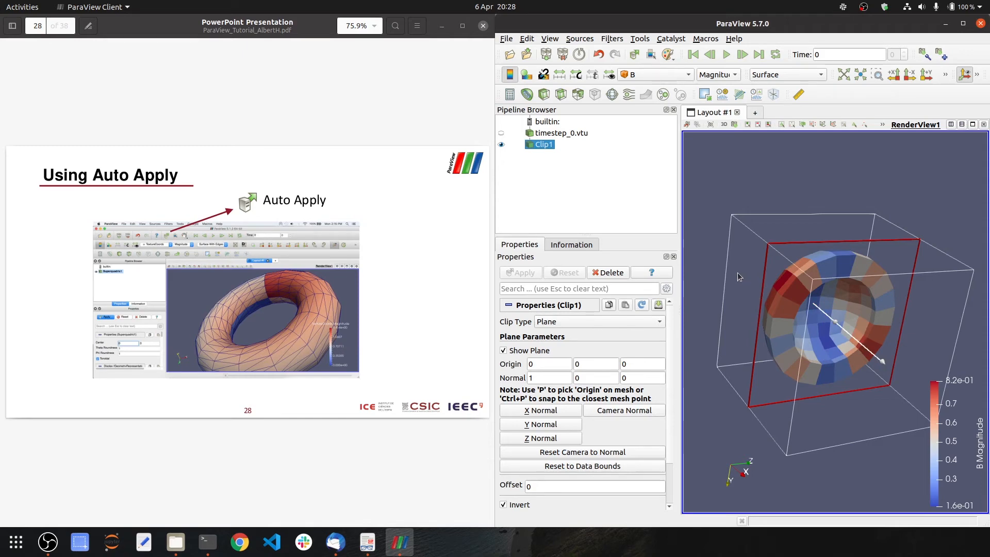
drag(700, 269, 712, 275)
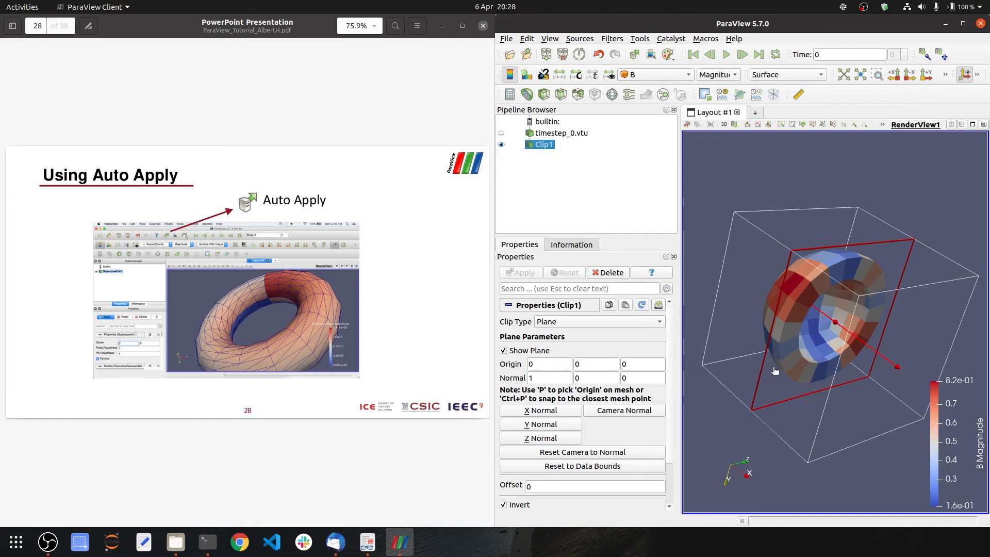
drag(865, 344, 908, 361)
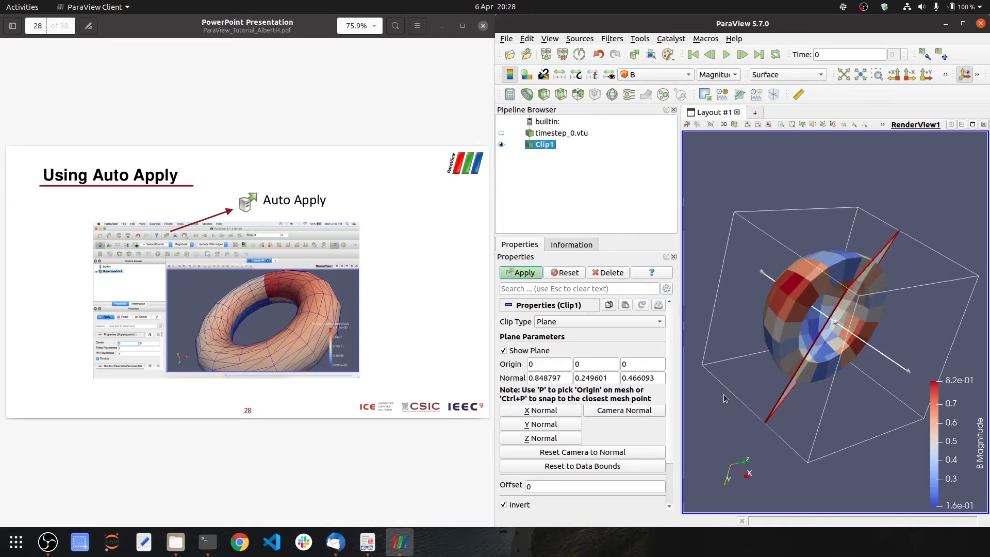
drag(725, 398, 722, 289)
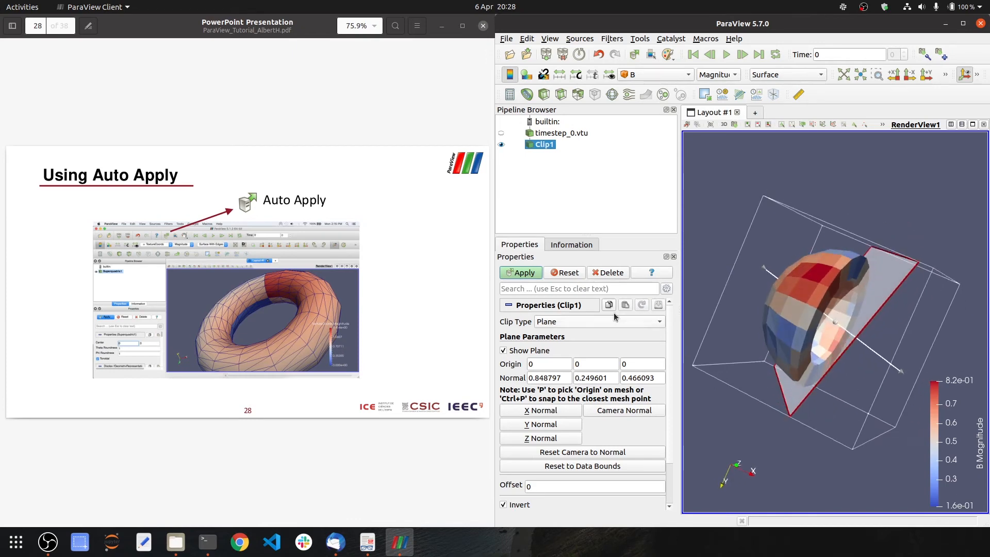
click(522, 277)
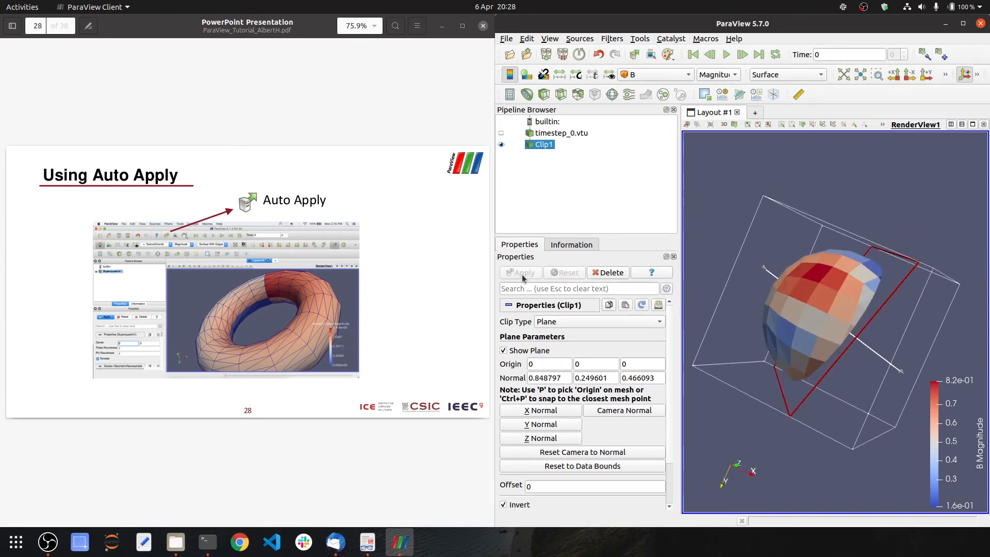
drag(880, 452, 833, 465)
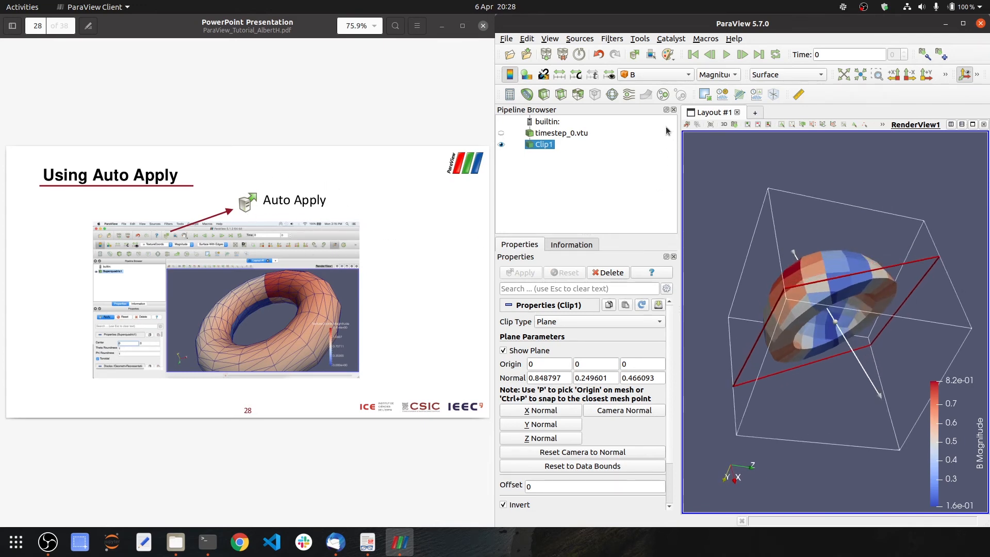
Enable Auto Apply, move the clip plane to an origin of about 0.170, 0.283, -0.038 and tilt its normal to about 0.995, 0.099, -0.034.
click(637, 57)
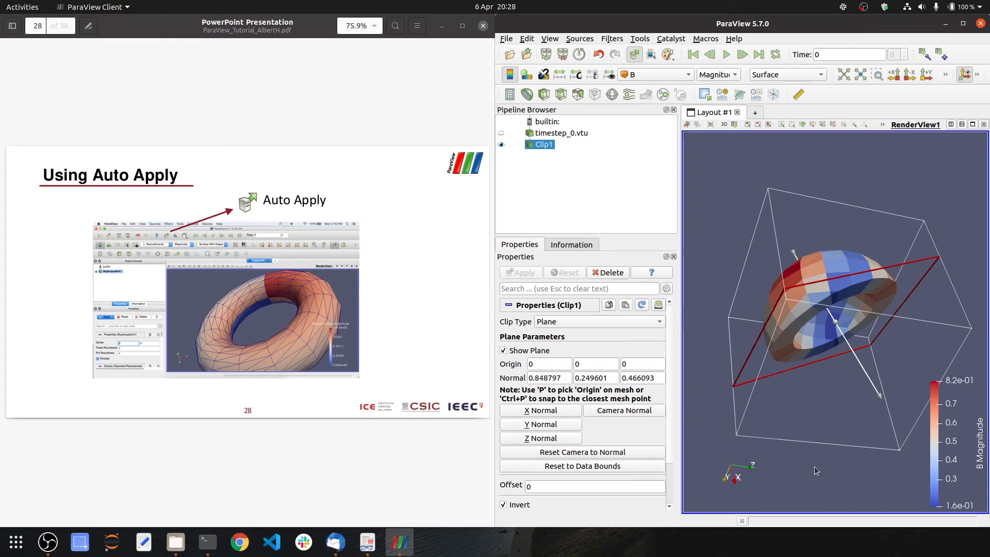
drag(815, 466, 835, 444)
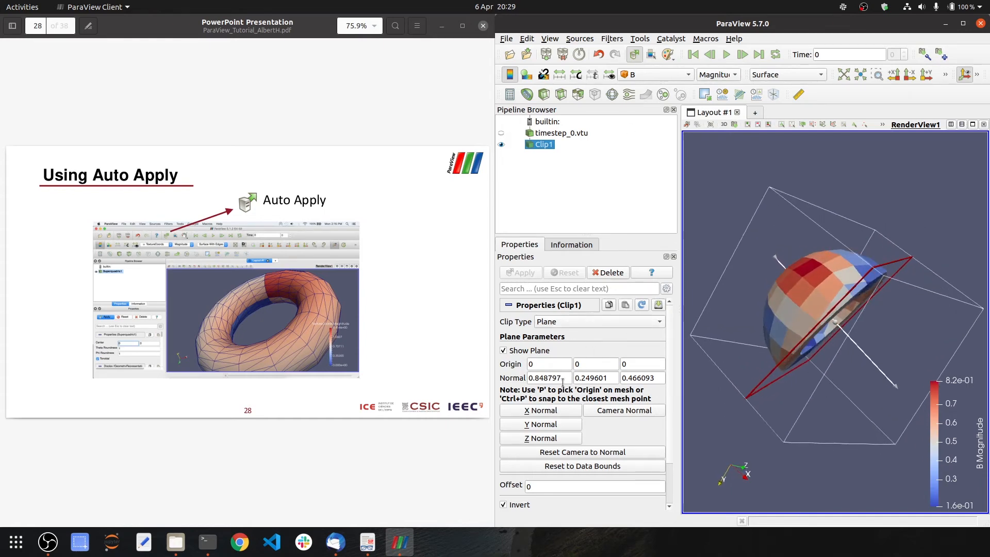
drag(859, 345, 823, 337)
drag(740, 383, 778, 379)
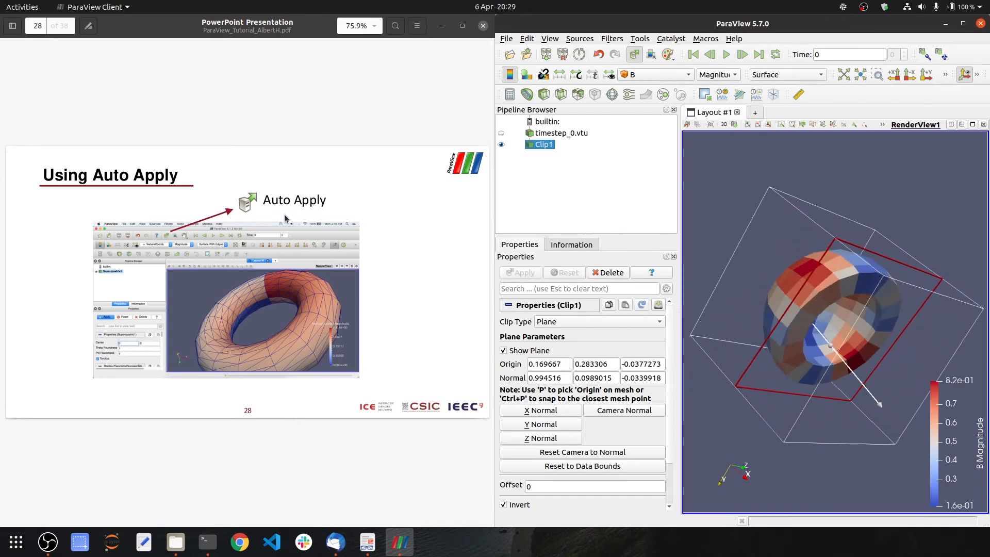
Advance the tutorial slides in the document viewer to page 29, Multi-view, and review the splitting and fill view options before returning to ParaView.
click(399, 275)
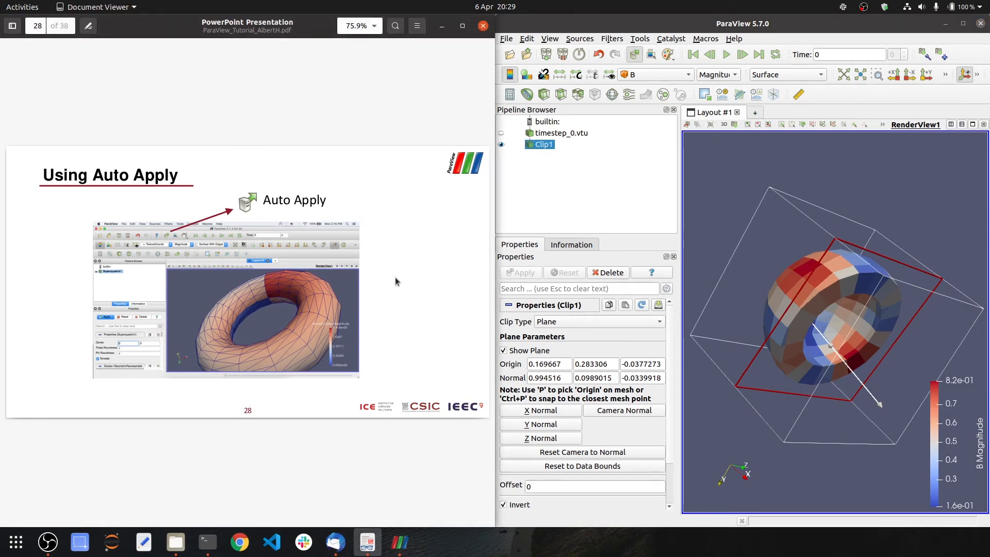
key(Right)
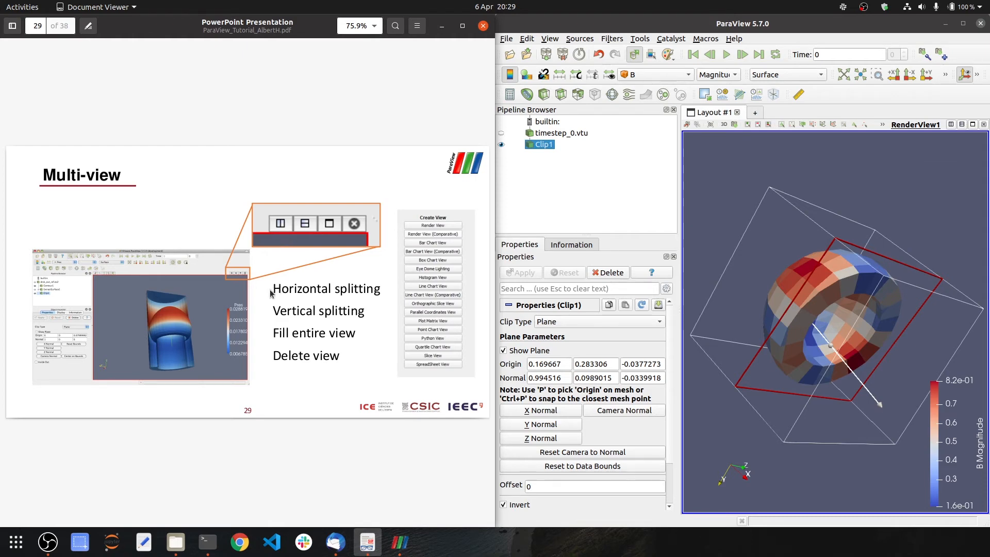
drag(270, 289, 363, 288)
click(304, 311)
drag(283, 313, 347, 313)
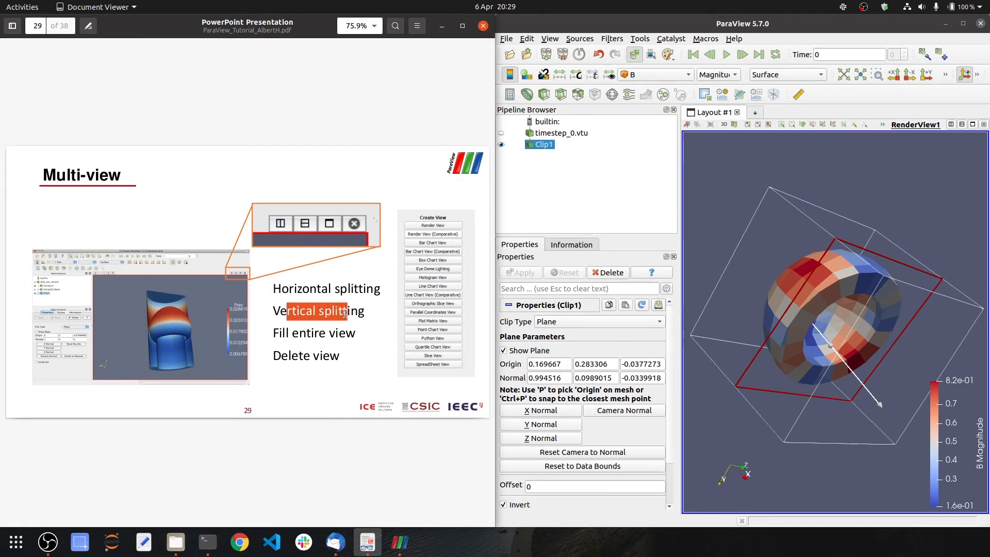
click(344, 315)
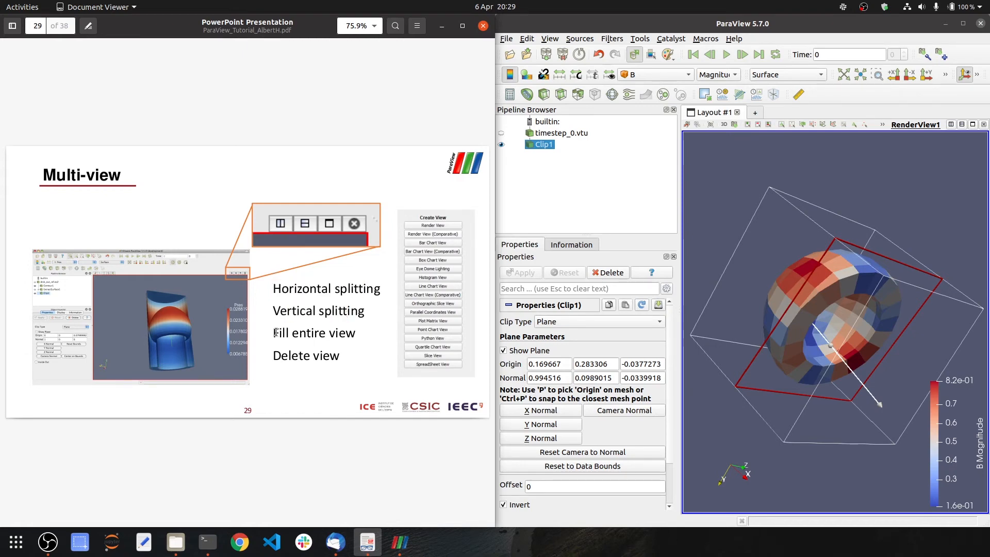
drag(276, 333, 328, 333)
click(328, 333)
click(847, 183)
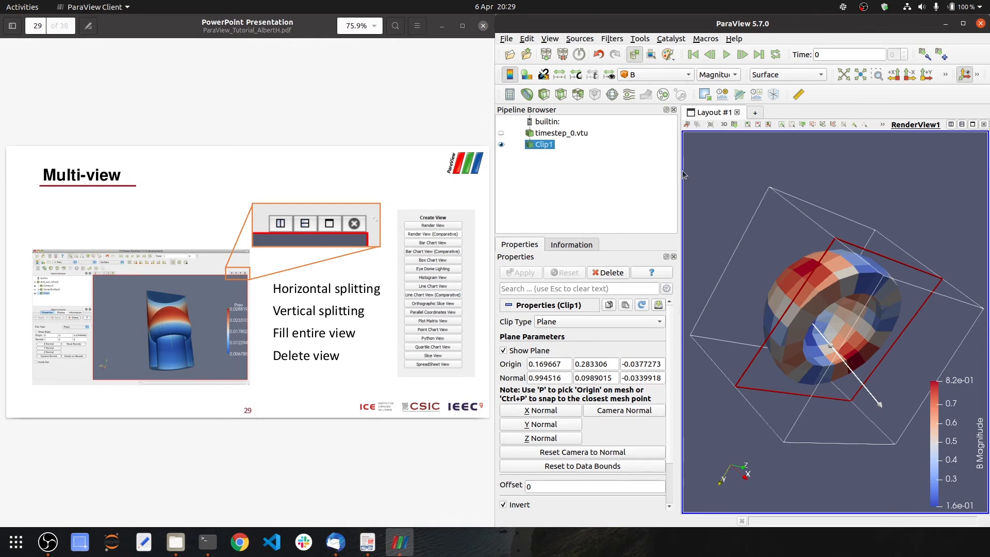
Widen the view area, split the layout into two stacked views and create a Render View in the new lower one.
drag(680, 171, 648, 171)
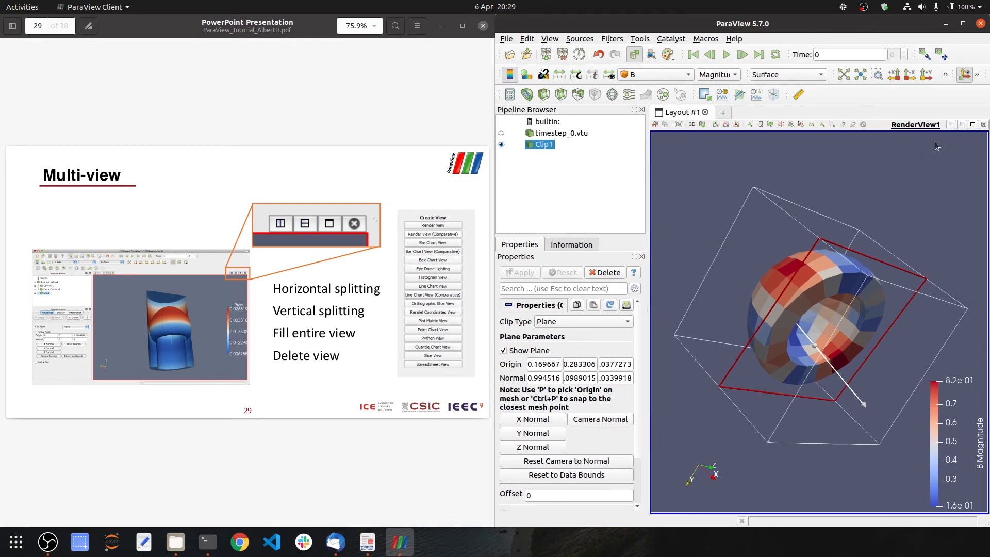
click(962, 125)
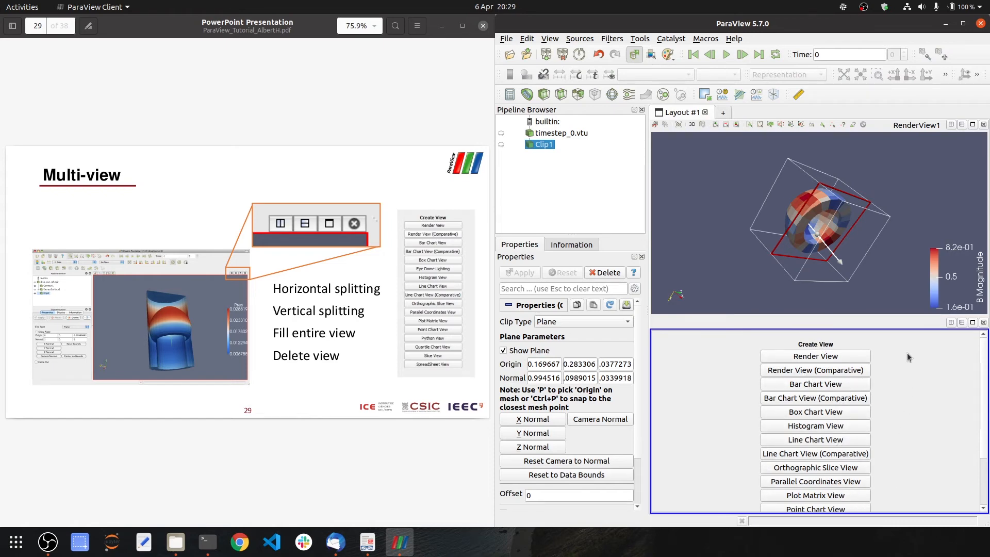
click(819, 357)
drag(824, 407, 831, 448)
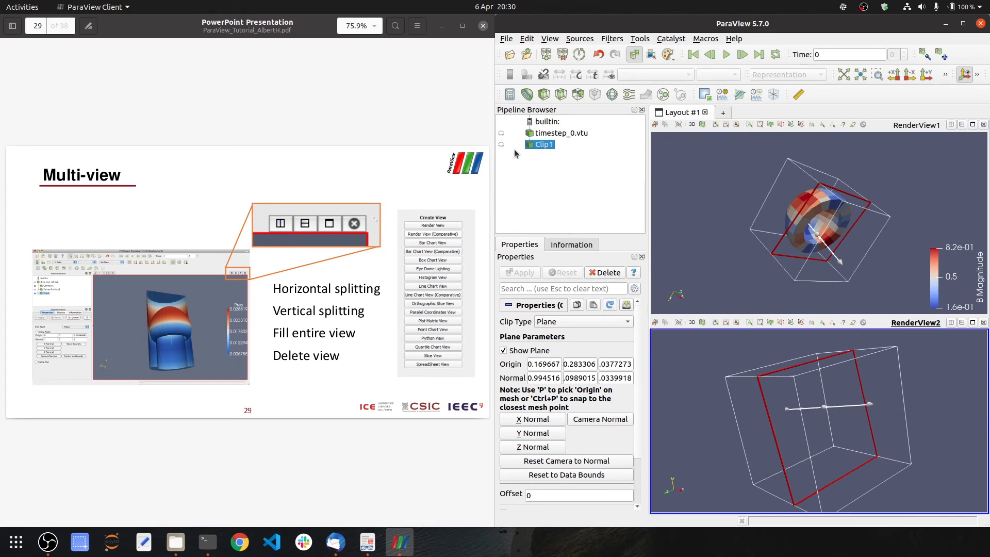
Show Clip1 in the new render view and shift its clip plane to an origin of about X 0.223, Y 0.289.
click(501, 145)
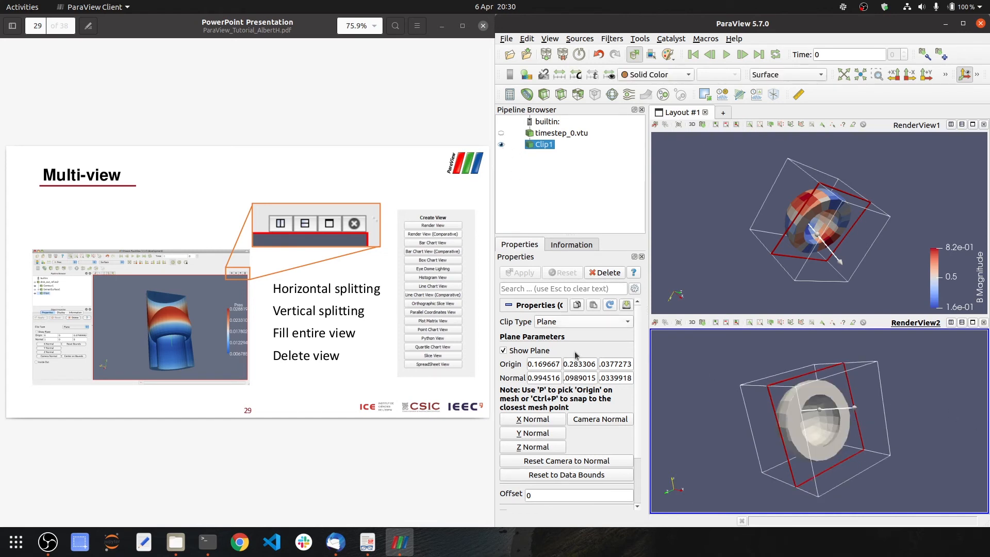
mouse_move(787, 426)
mouse_down()
mouse_move(815, 417)
mouse_move(768, 398)
mouse_move(794, 408)
mouse_up()
drag(704, 457, 701, 431)
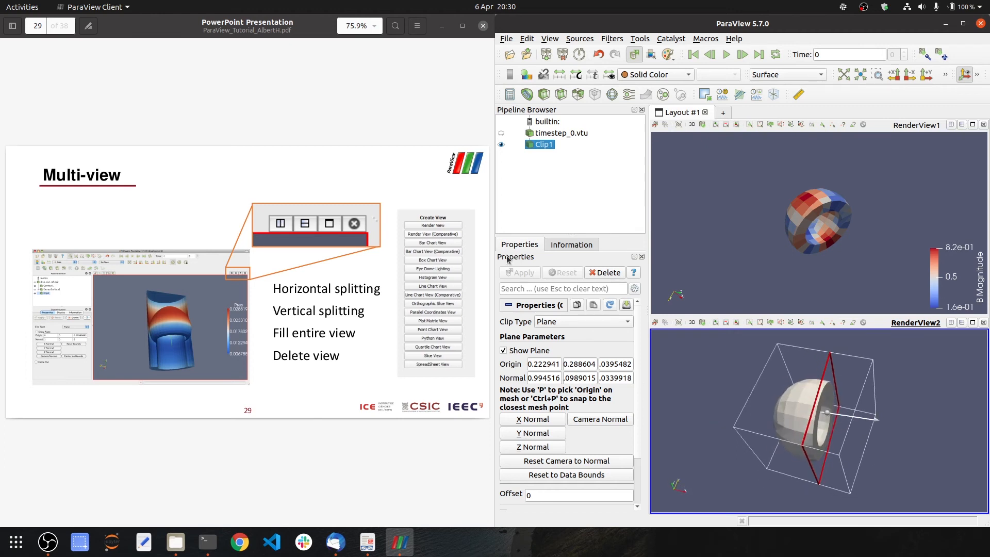
click(508, 305)
click(508, 305)
click(509, 305)
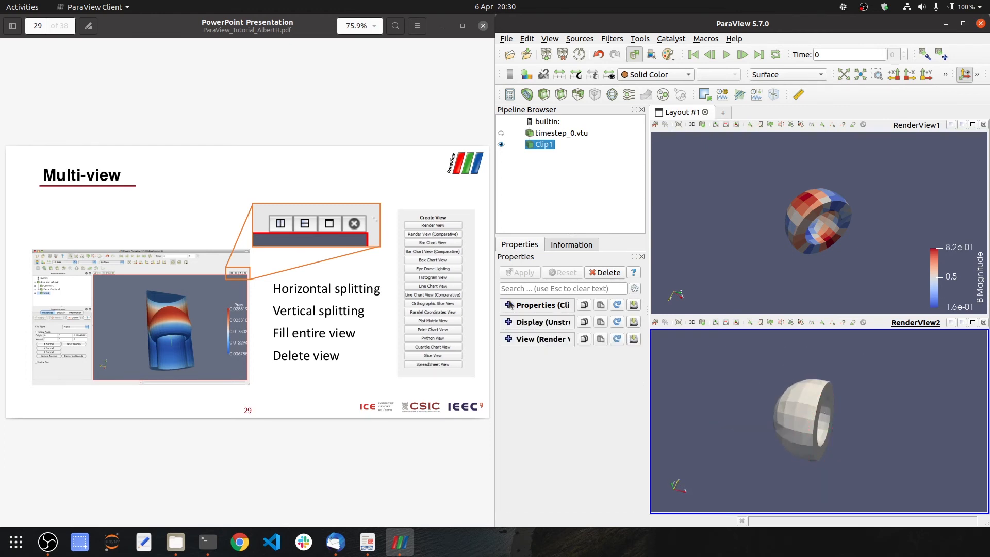
click(508, 305)
scroll(514, 394, down, 3)
scroll(518, 415, up, 3)
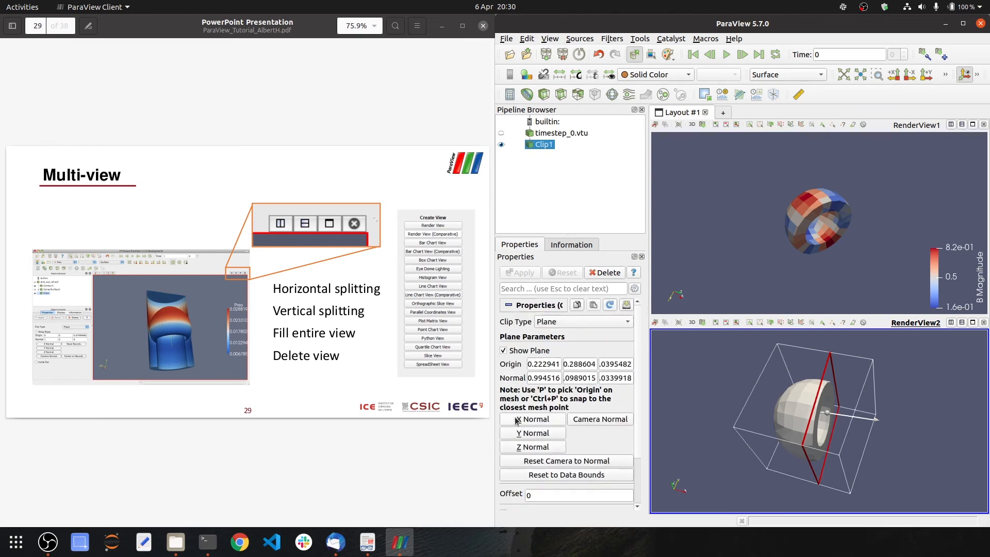
Color Clip1 by temperature in the lower view, and rotate both views to compare temperature with B Magnitude.
click(509, 305)
click(509, 322)
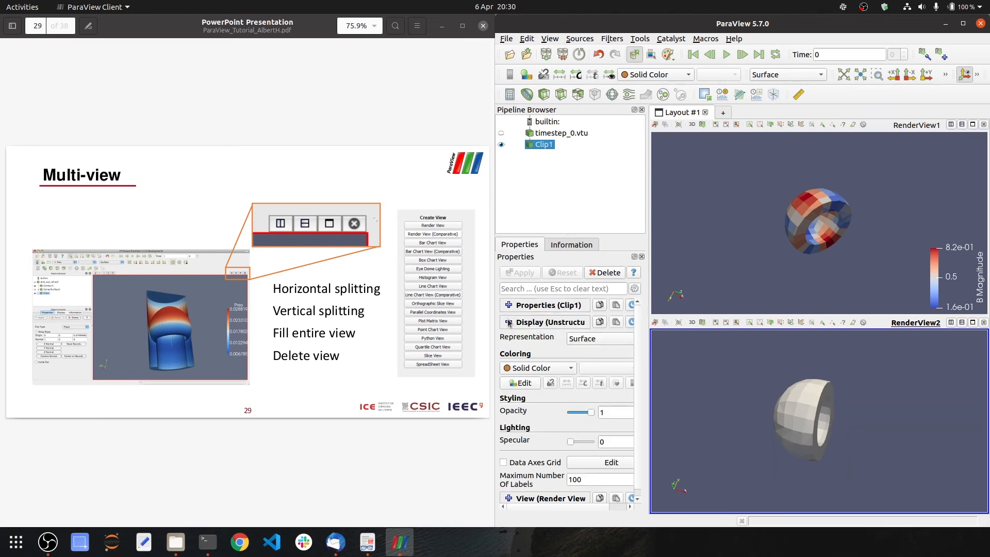
click(583, 345)
click(536, 347)
click(541, 367)
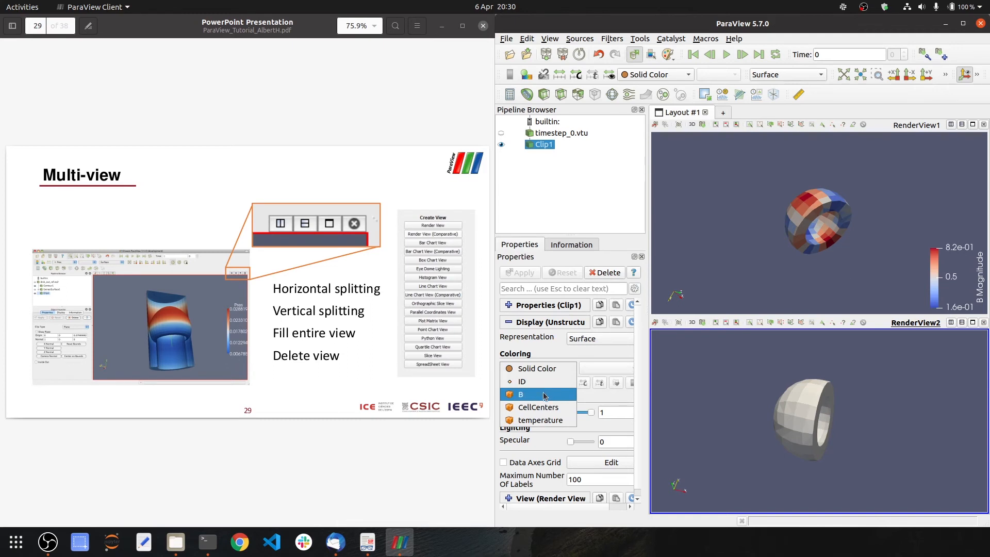
click(540, 419)
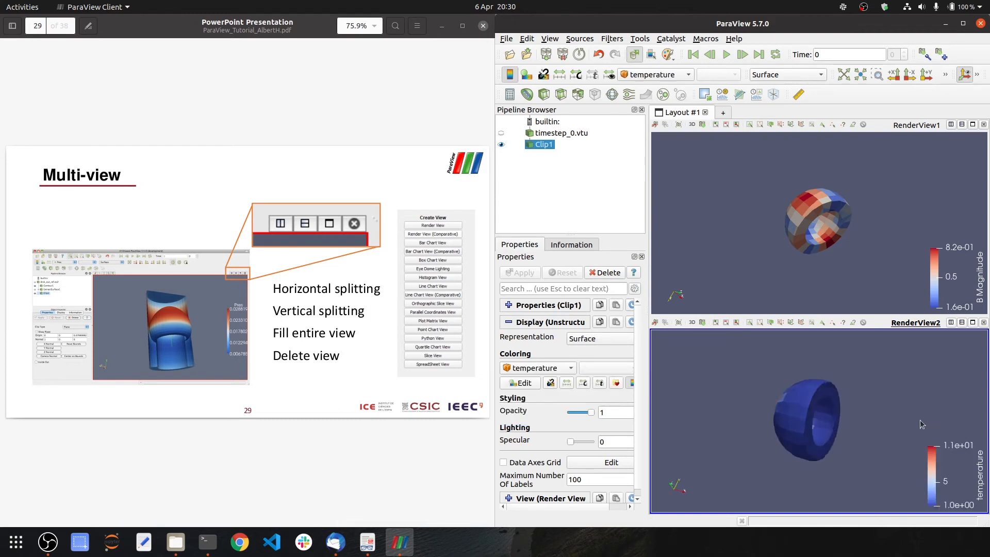
drag(939, 422, 834, 456)
drag(829, 230, 807, 223)
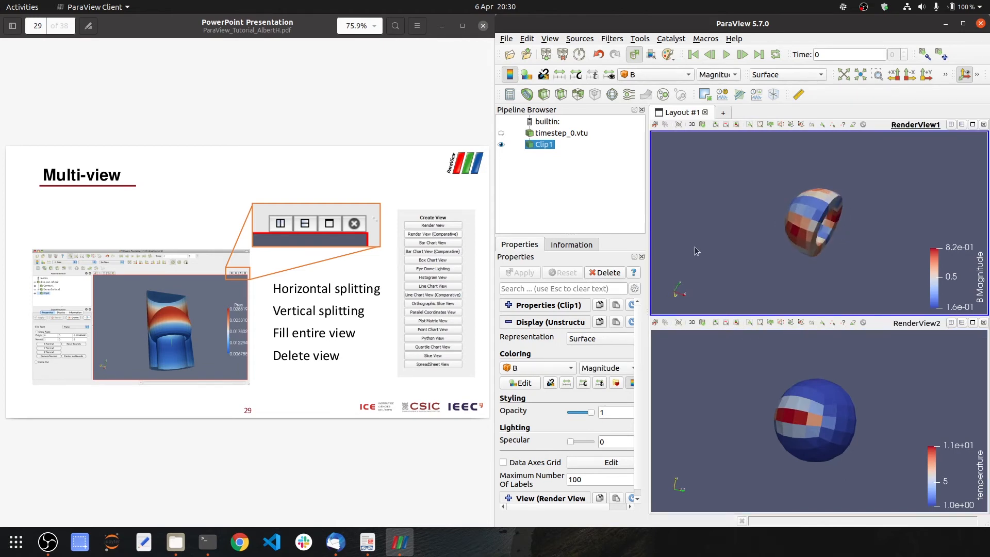
Advance the tutorial slides to page 30, Annotations, then close the lower temperature view and rotate the remaining B Magnitude view.
click(269, 159)
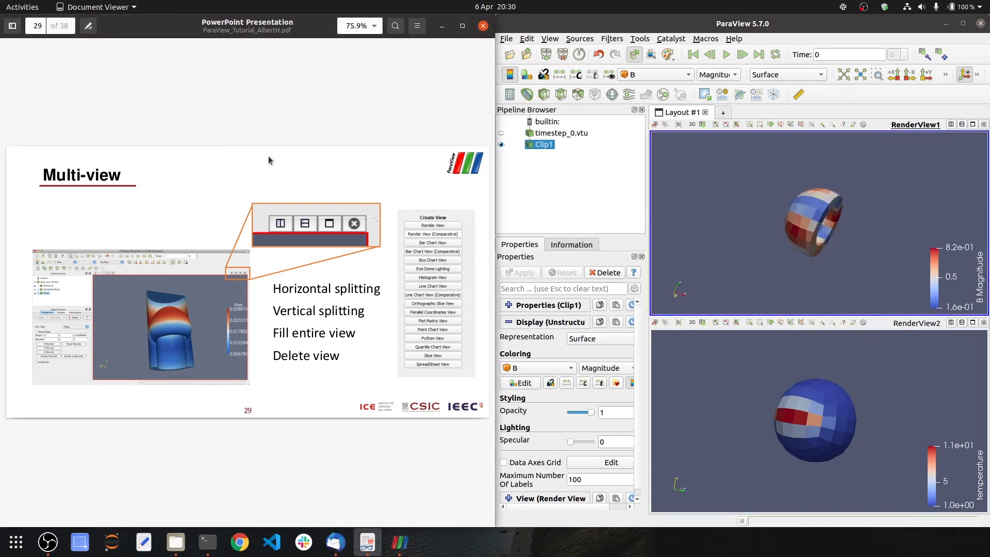
key(Right)
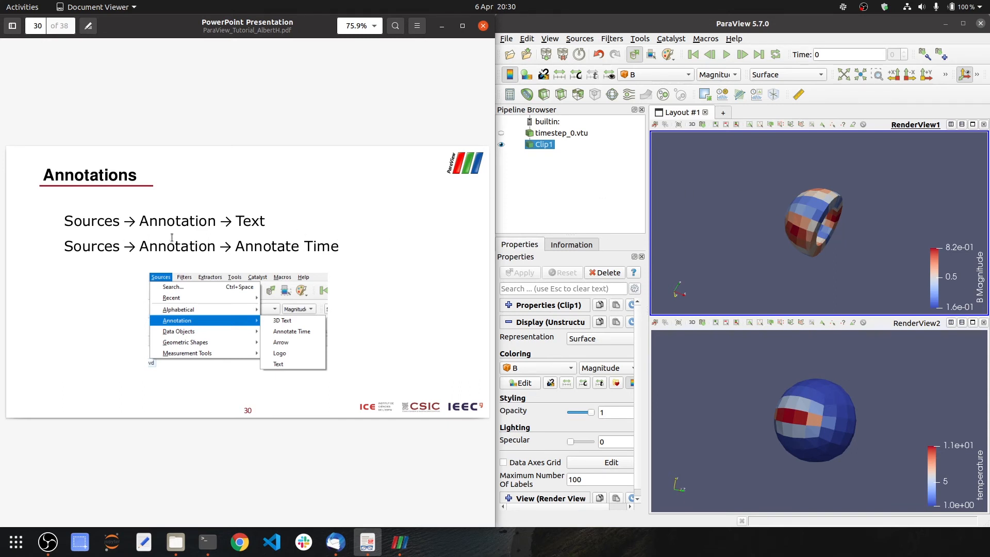
click(987, 330)
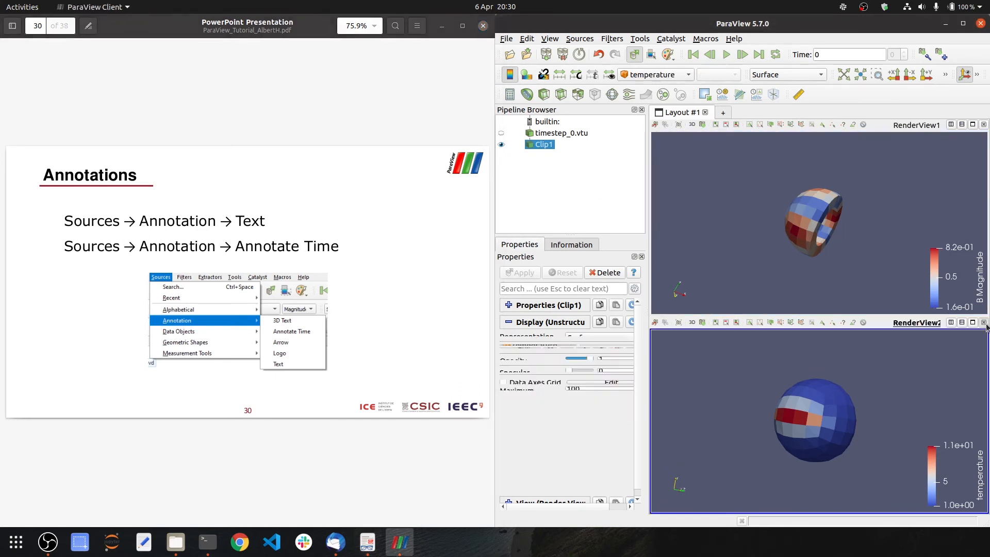
click(984, 322)
drag(880, 266, 842, 266)
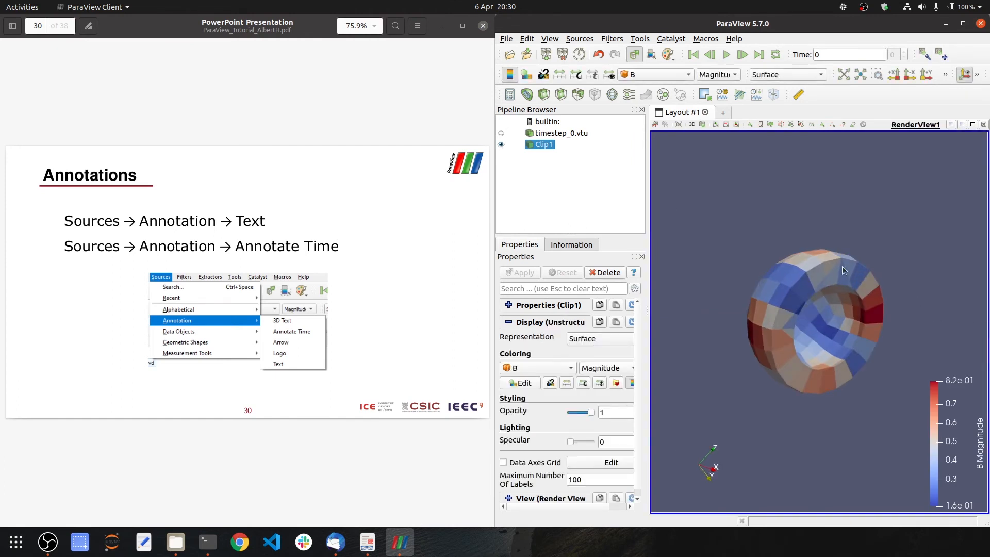
Add a Text annotation source to the render view and try repositioning it within the view.
click(580, 39)
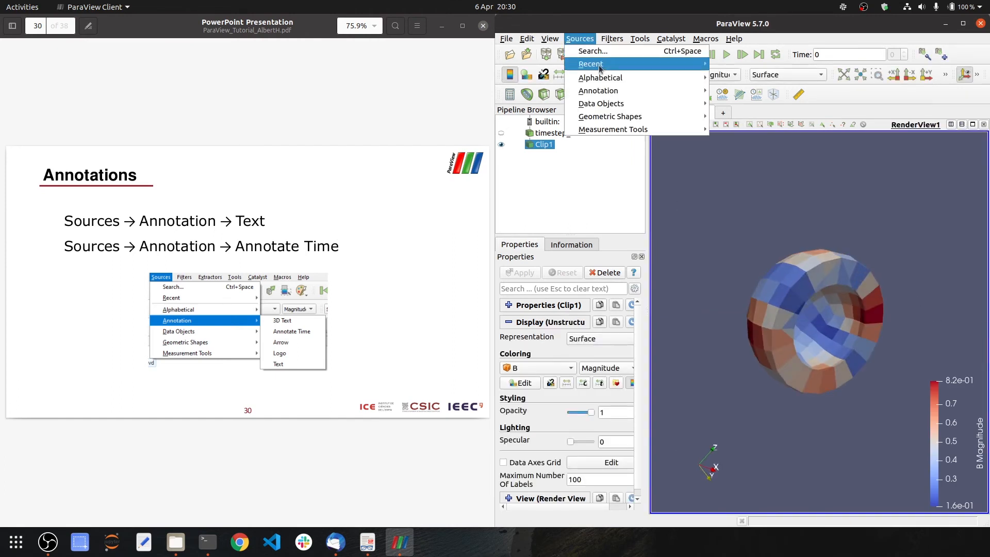
mouse_move(612, 92)
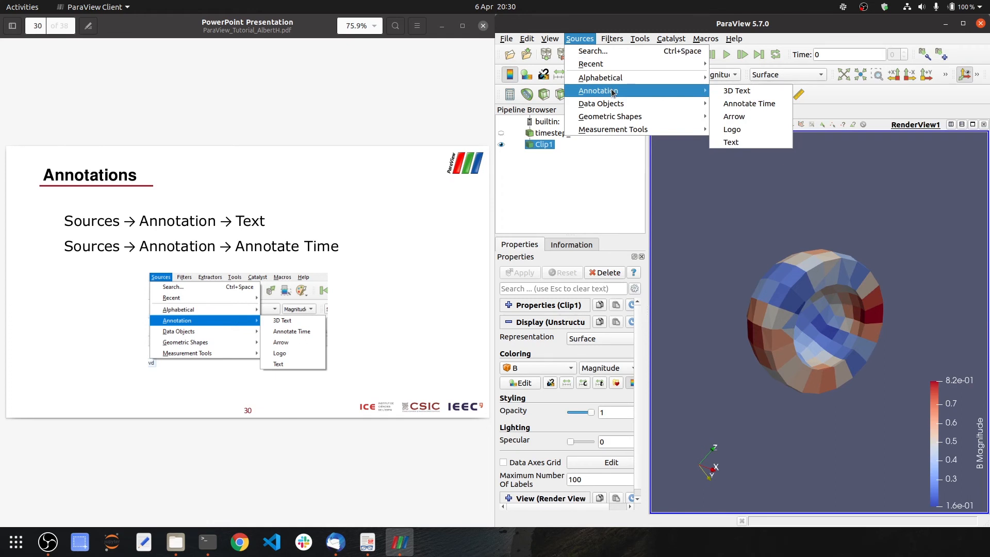
click(774, 145)
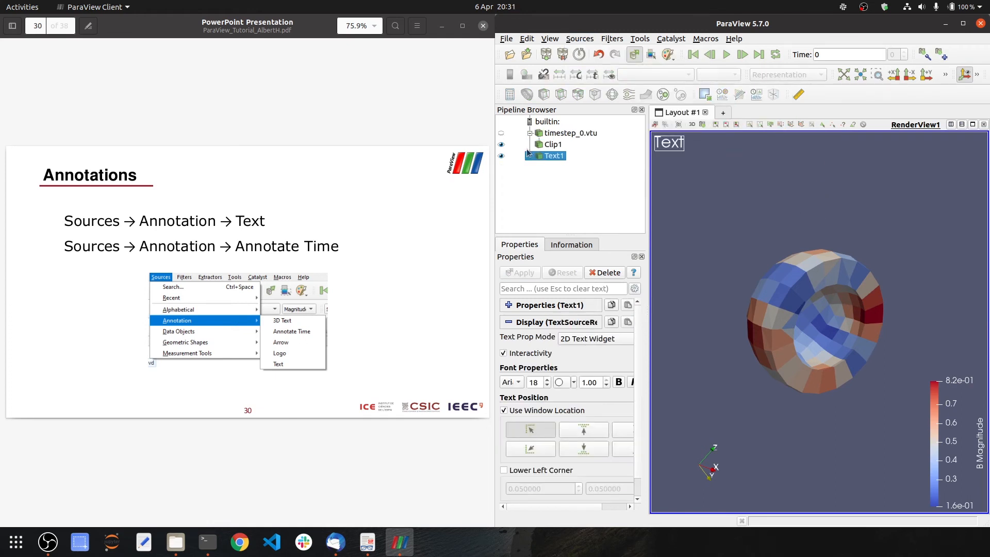
drag(675, 143, 739, 190)
drag(672, 143, 730, 198)
Add an Annotate Time source to the render view.
click(580, 38)
mouse_move(612, 92)
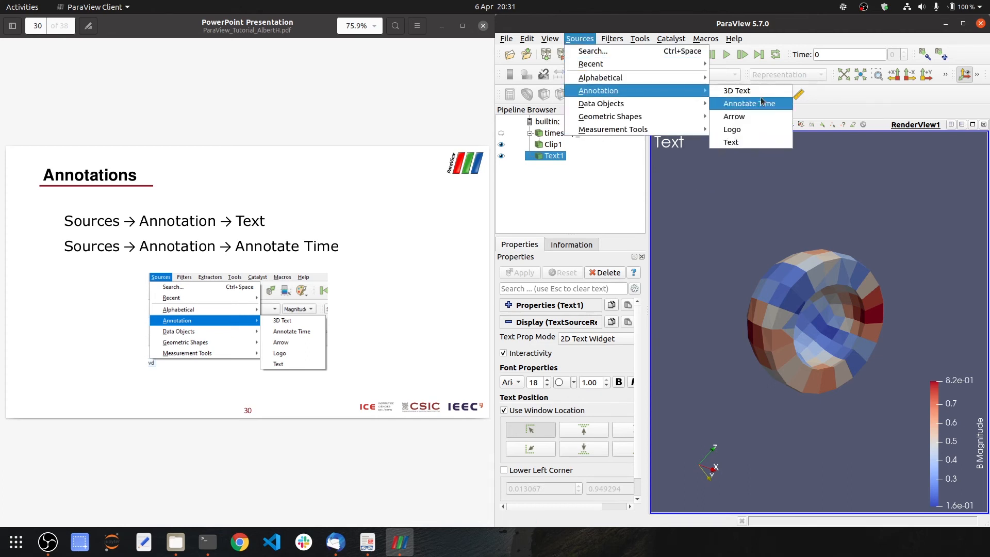
click(772, 106)
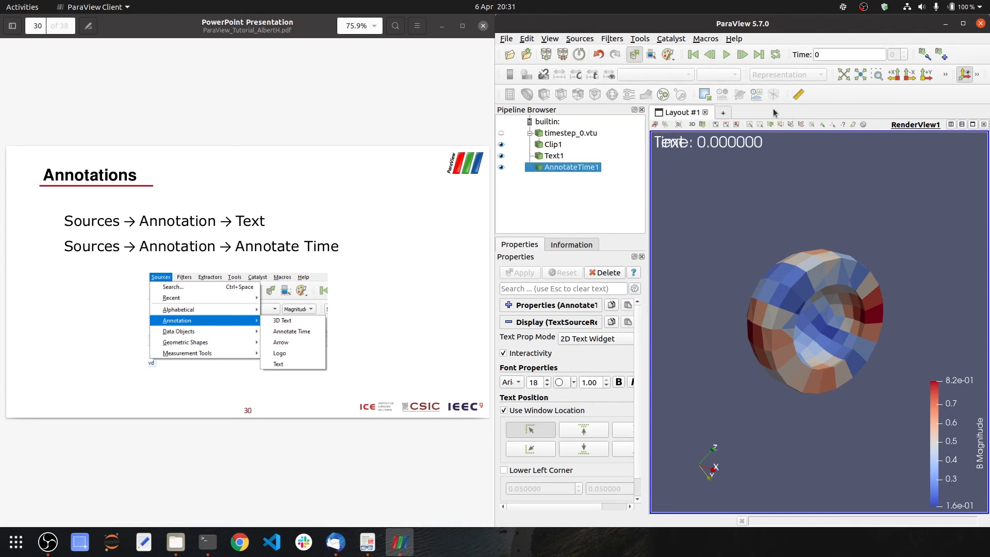
Delete the Text1 annotation and rotate the clipped model with only the time annotation left.
click(552, 156)
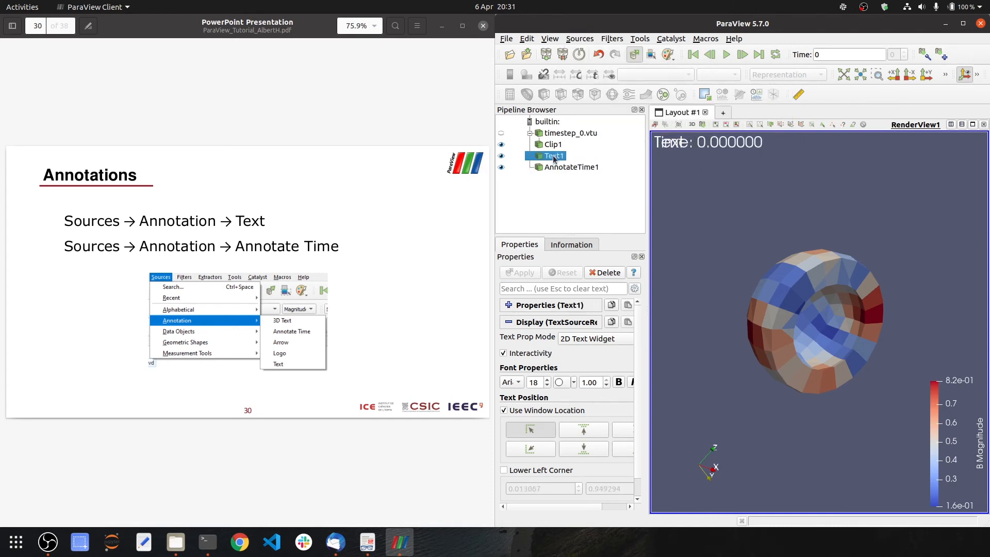
right_click(552, 155)
click(578, 277)
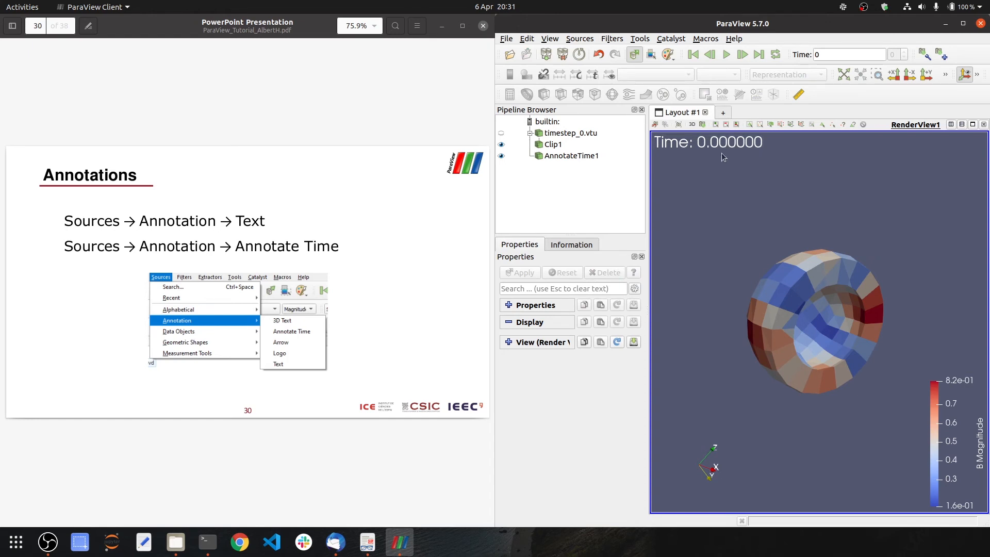
drag(745, 320, 684, 180)
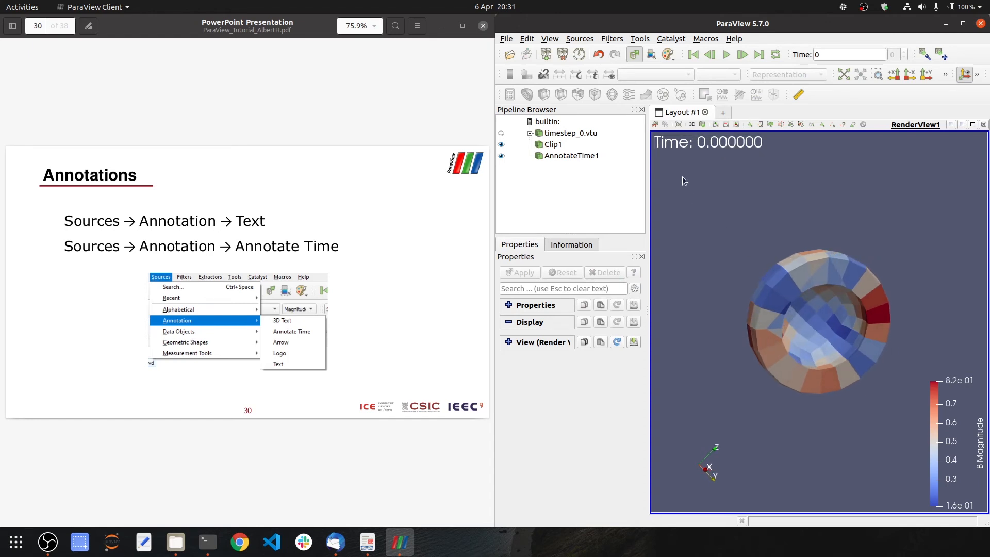
Advance the tutorial slides to page 31, Animations, and present them as a slideshow to review the .pvd file format.
click(386, 214)
key(Right)
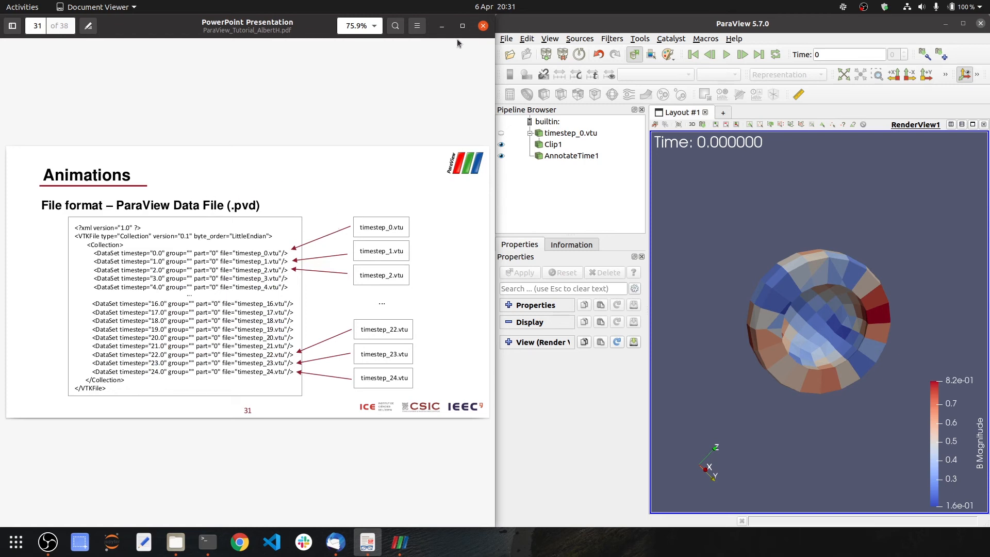
click(417, 25)
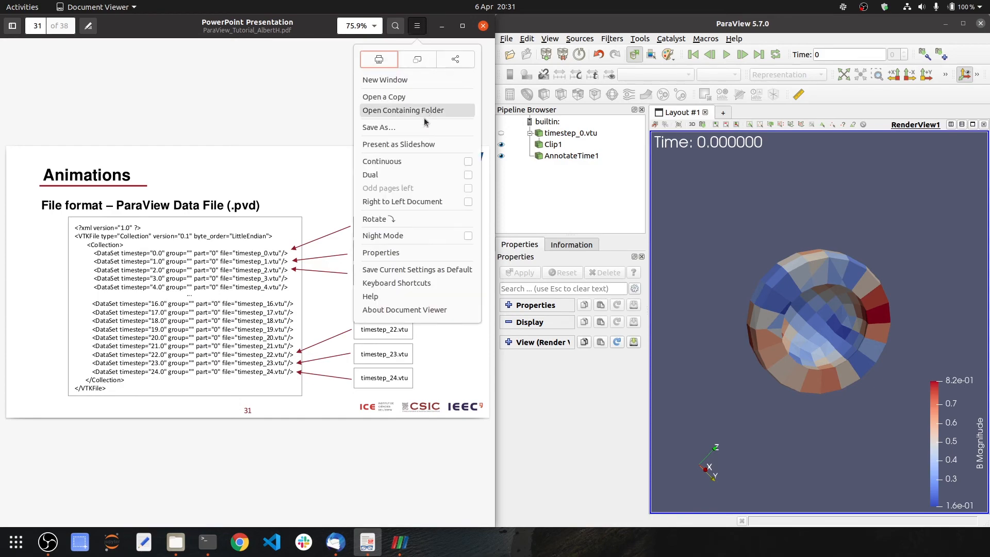
click(397, 144)
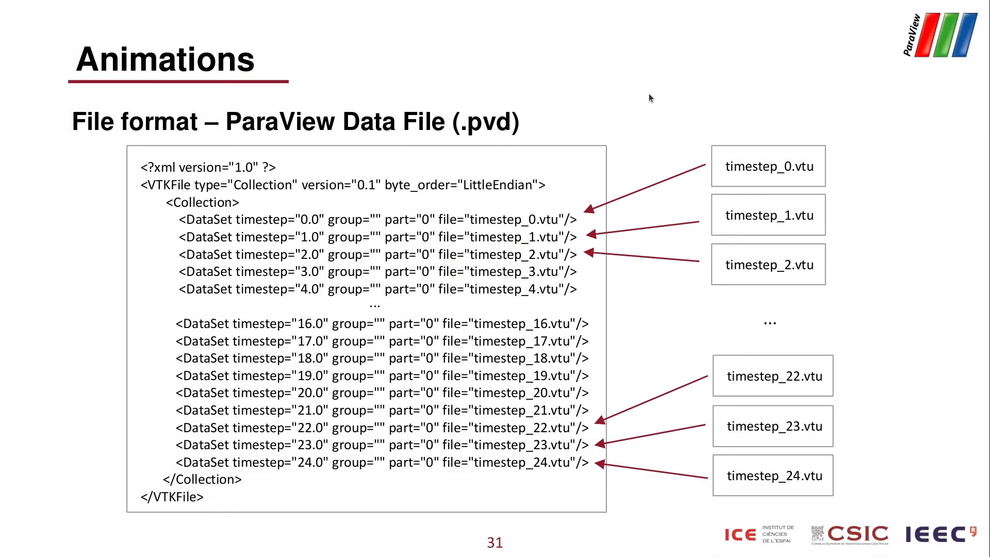
key(Right)
key(Left)
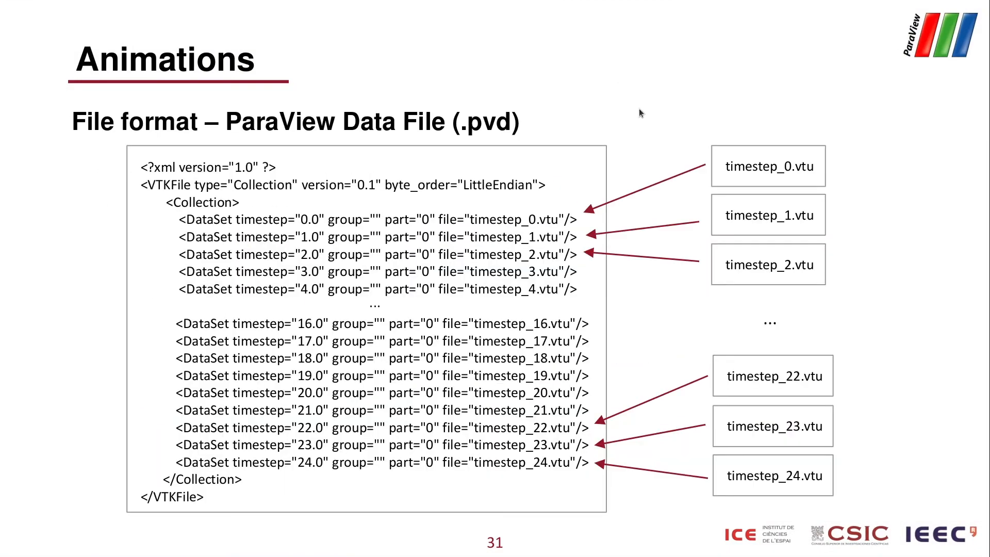
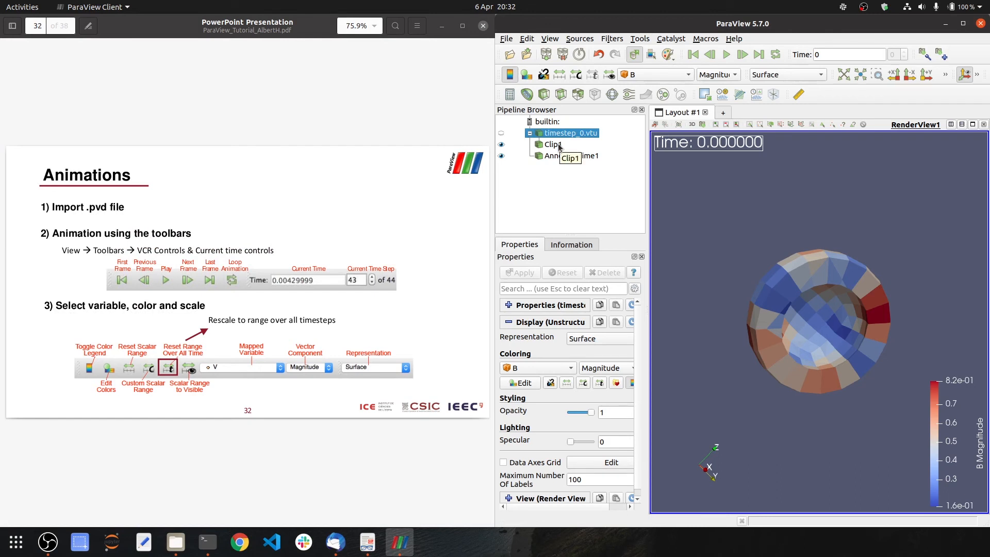
Delete AnnotateTime1, Clip1 and timestep_0.vtu from the pipeline, starting with the dependent items.
right_click(557, 133)
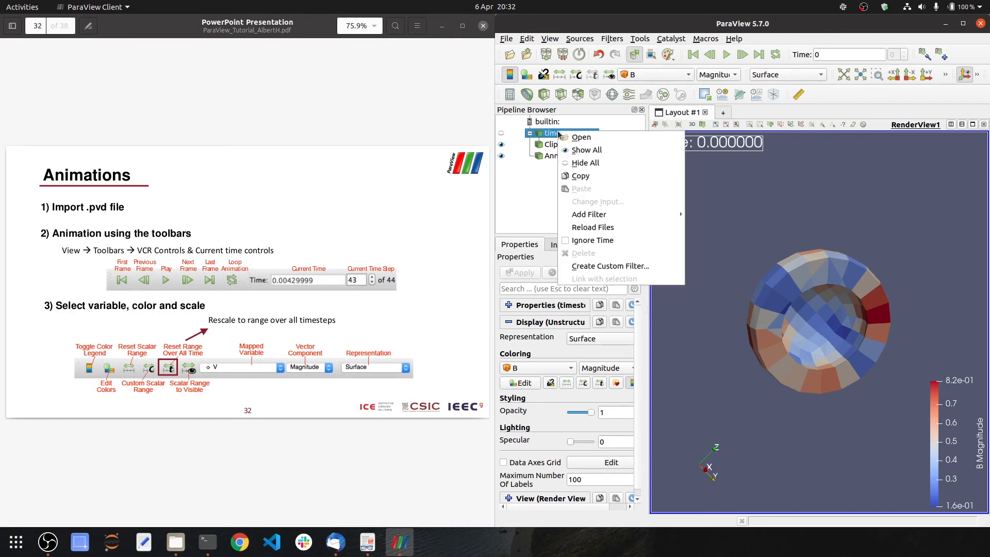
click(539, 184)
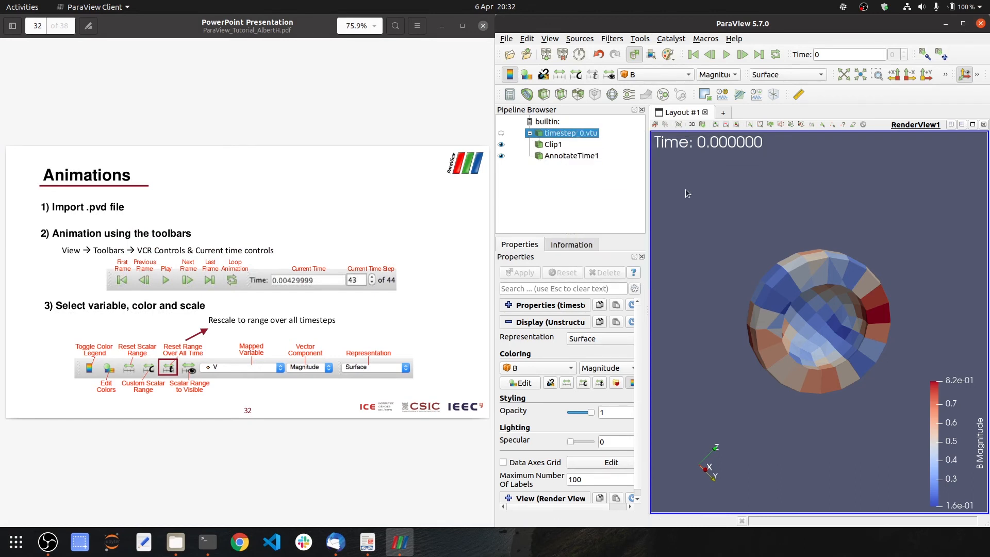
click(551, 179)
right_click(551, 157)
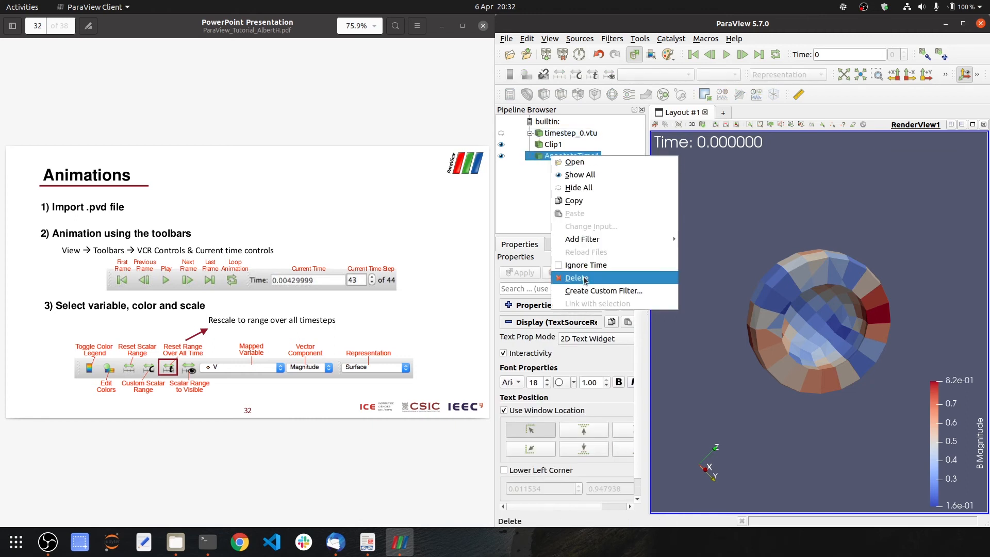
click(580, 273)
click(543, 145)
right_click(543, 145)
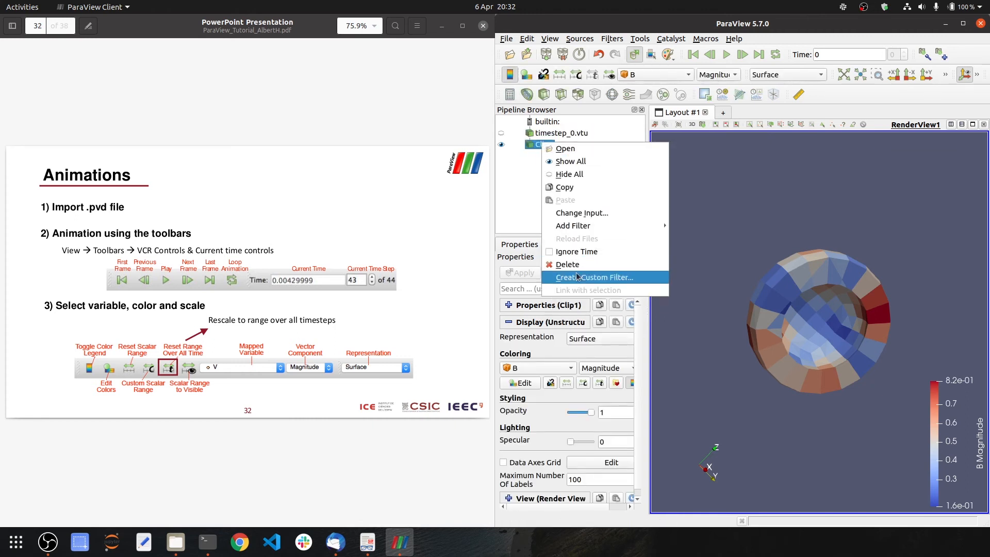
click(567, 264)
right_click(565, 139)
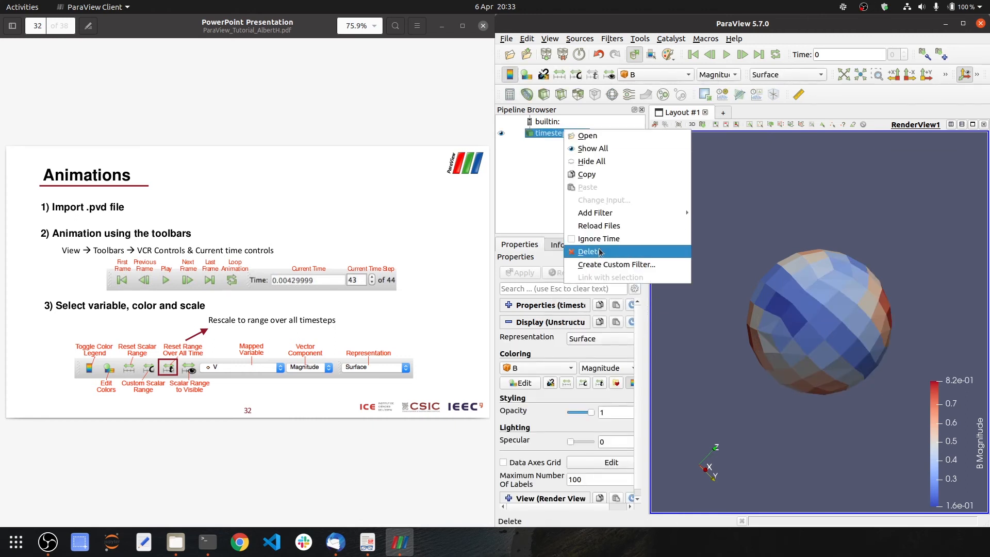
click(585, 250)
Open animation.pvd from the Tutorial_data folder and return the animation to its first frame.
click(509, 55)
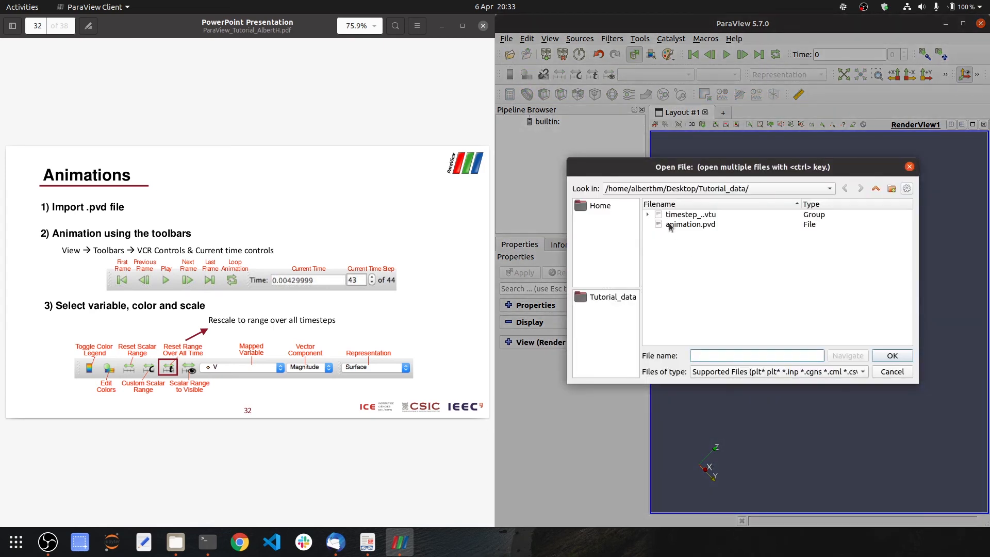
click(708, 226)
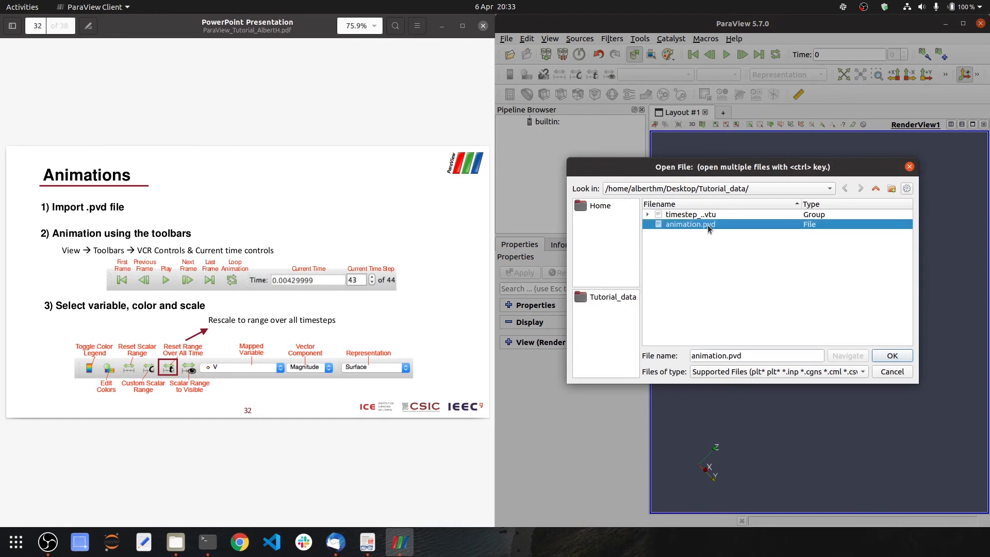
click(892, 357)
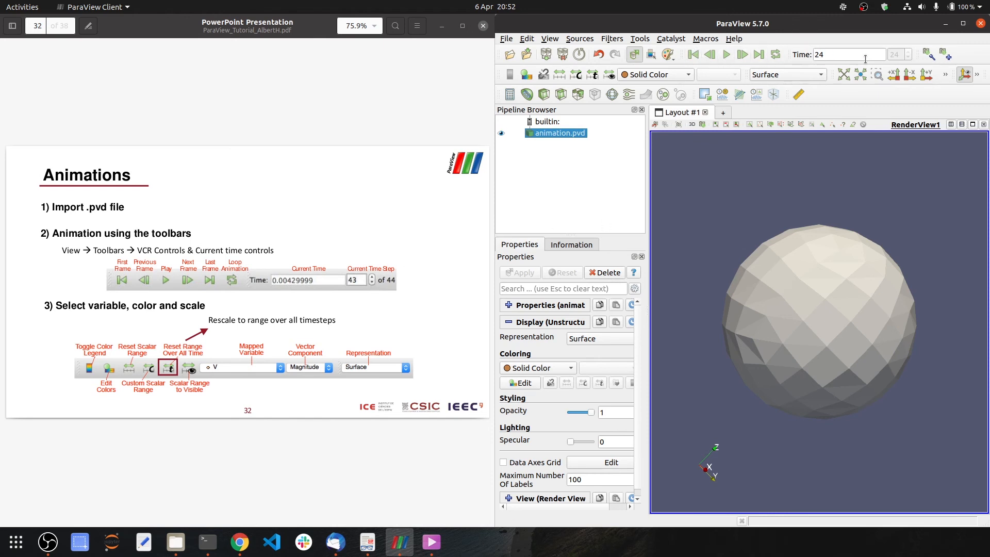
click(845, 54)
click(692, 56)
Color animation.pvd by B Magnitude and rescale the color range over all timesteps with automatic rescaling disabled.
drag(648, 359, 682, 361)
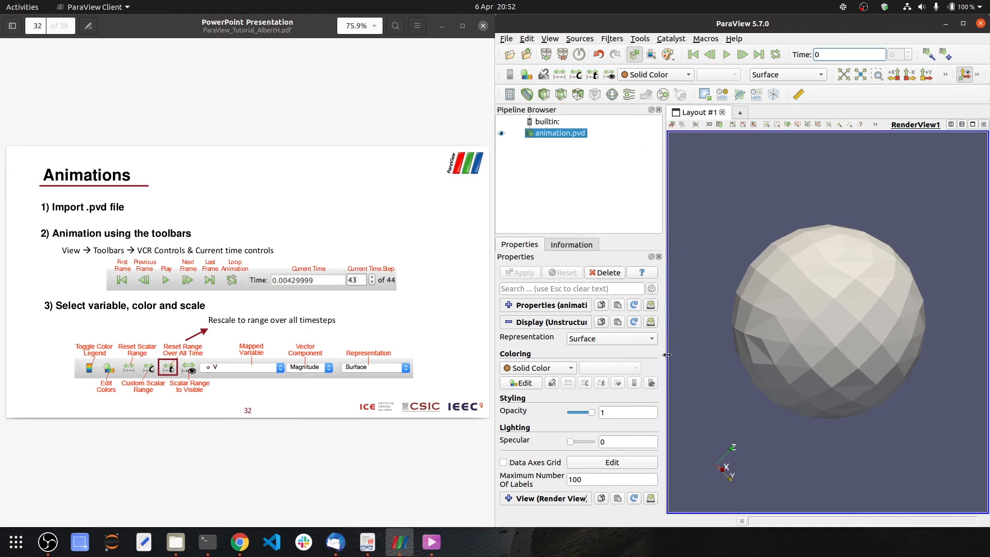
click(541, 368)
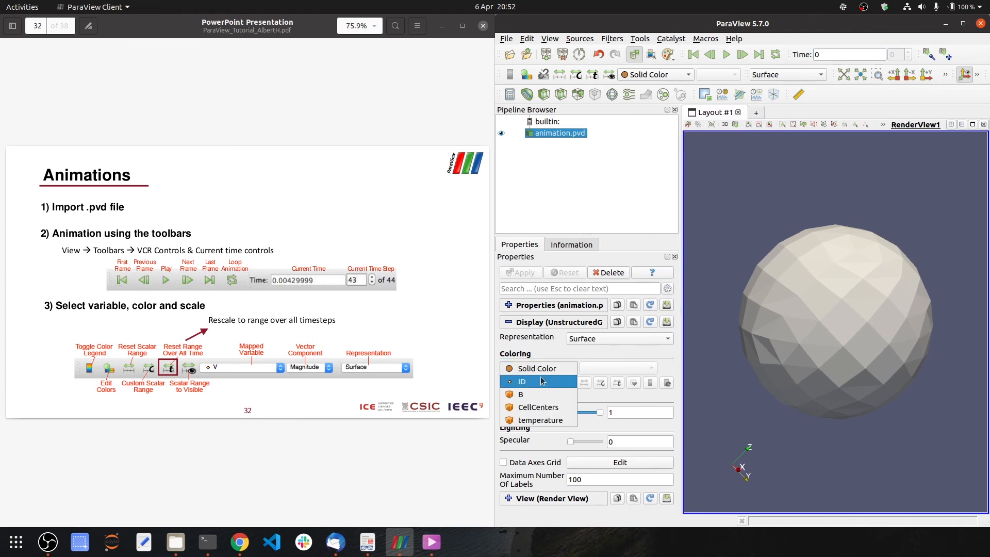
click(535, 396)
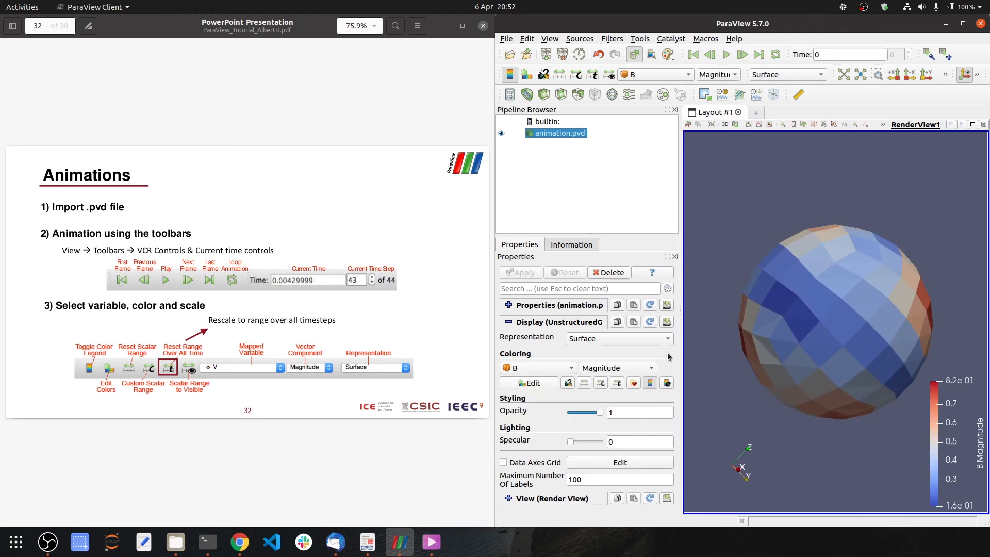
scroll(866, 295, down, 2)
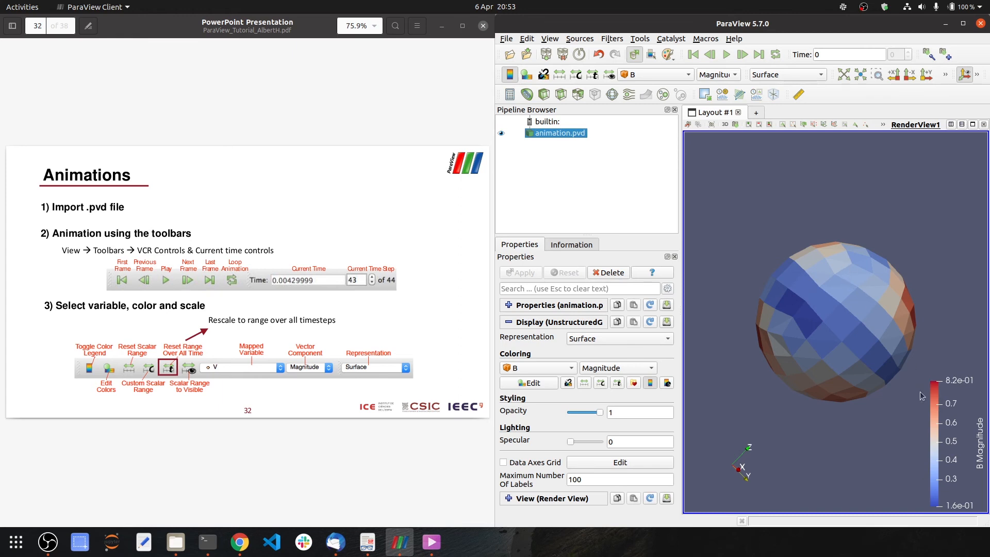
click(592, 77)
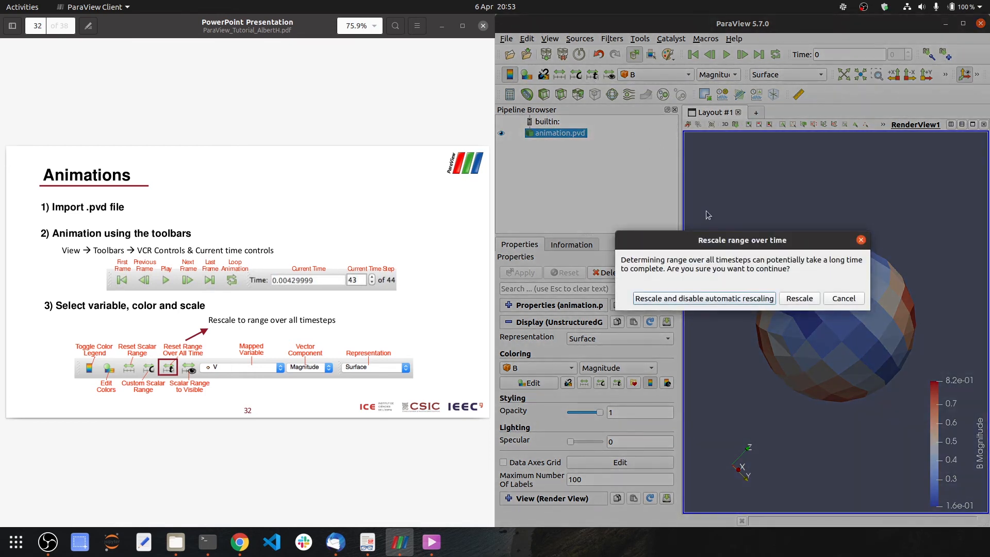
click(770, 302)
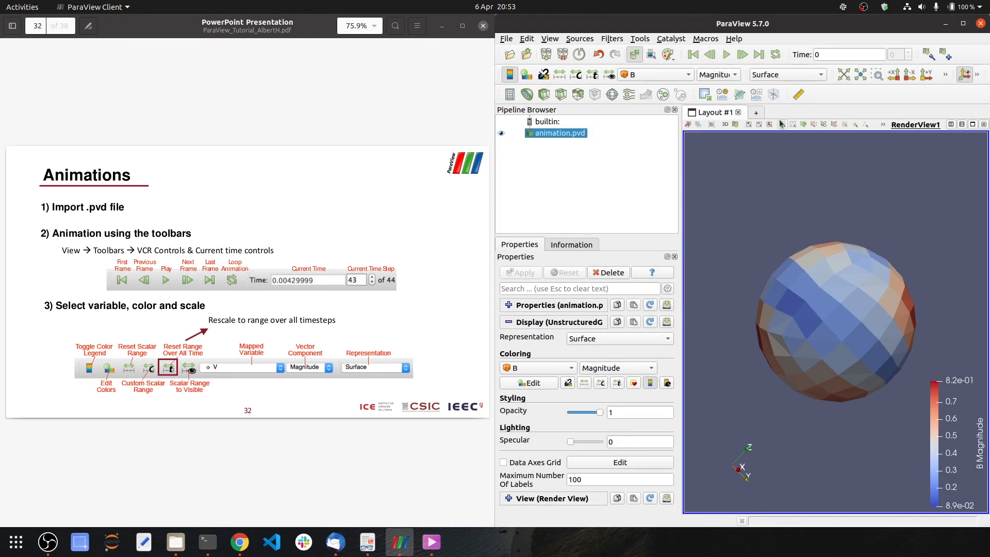
Play the B Magnitude animation in a loop, stop it, turn looping off and return to the first frame.
click(726, 55)
click(729, 58)
click(726, 55)
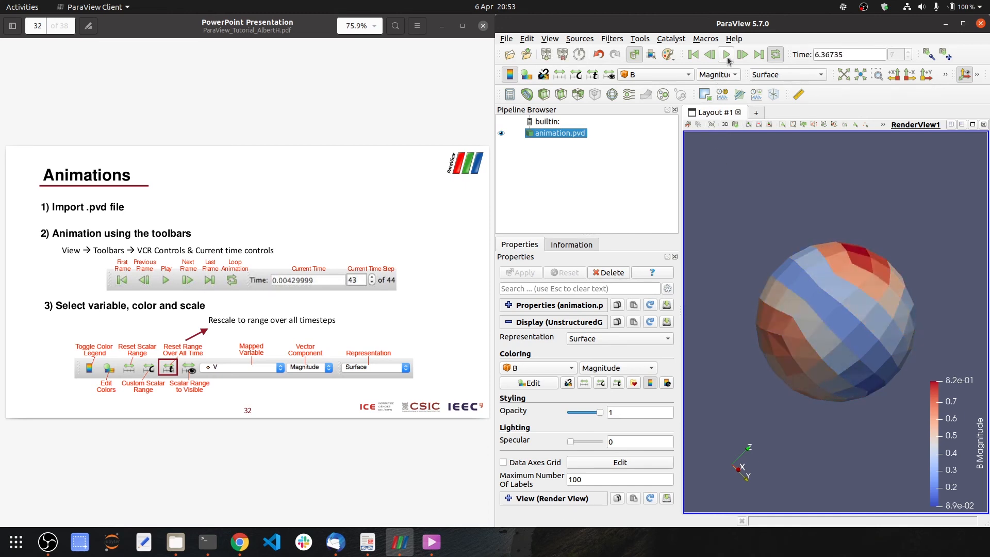
click(727, 55)
click(775, 54)
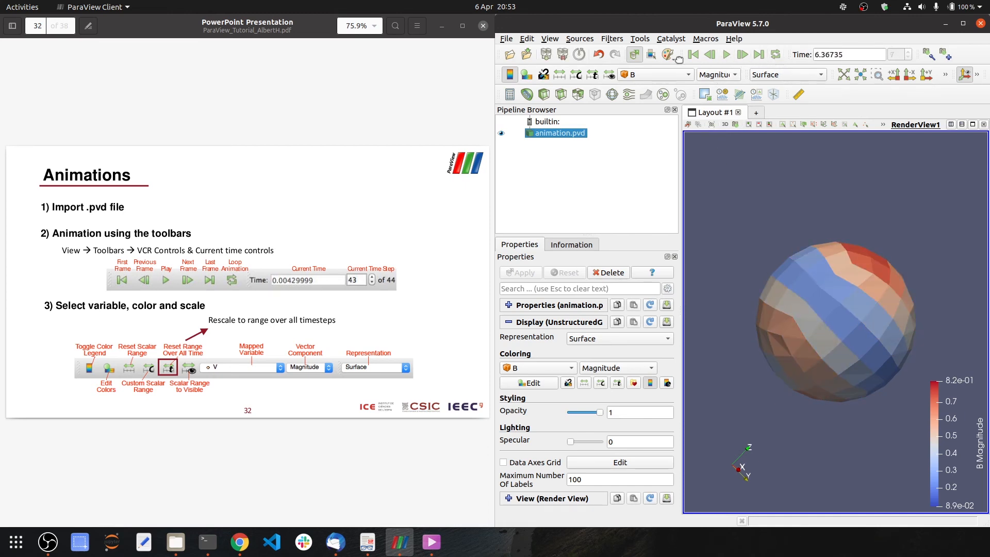
click(693, 54)
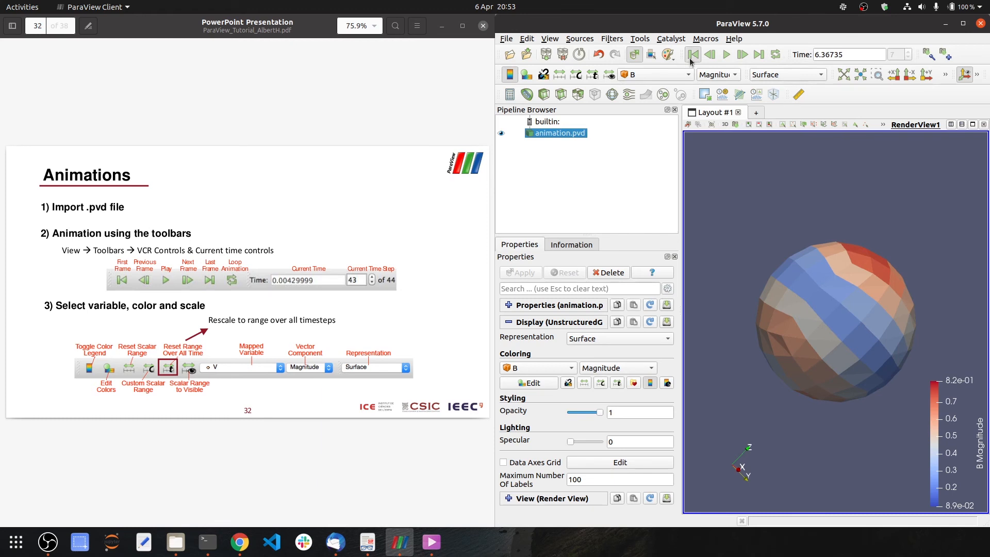
Advance the tutorial slides to page 33, Animation View, to review the three animation modes.
click(327, 135)
key(Right)
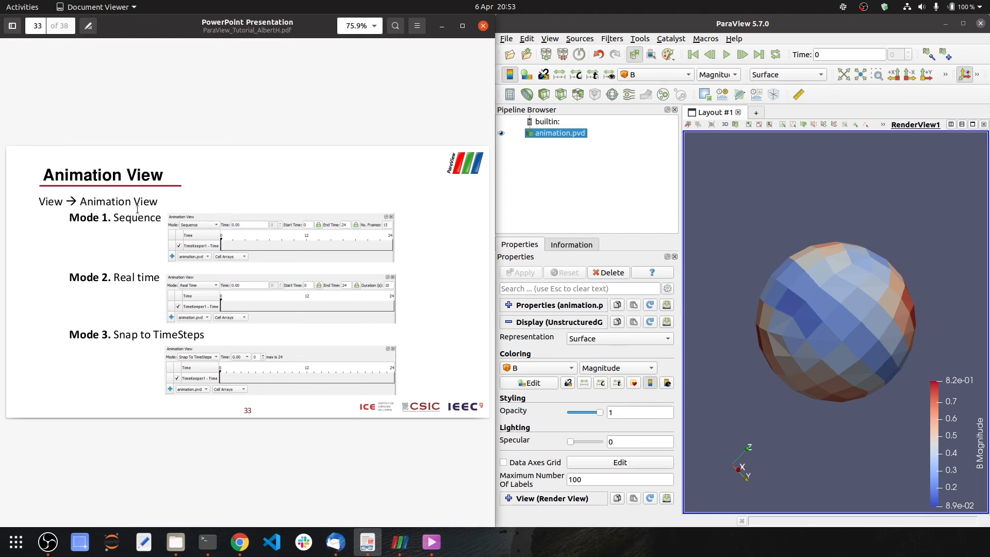
Show the Animation View and play animation.pvd in Sequence mode with 50 frames.
click(549, 40)
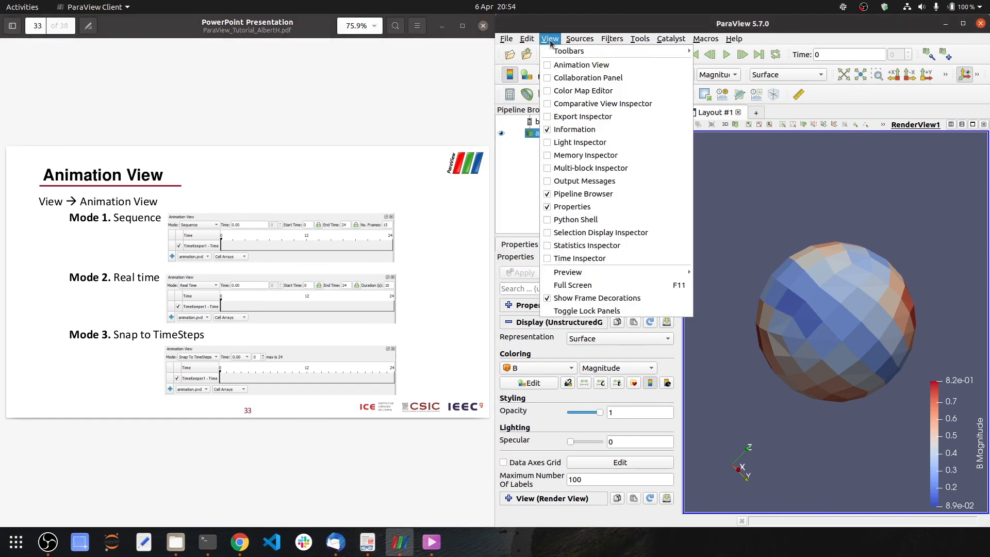
click(551, 65)
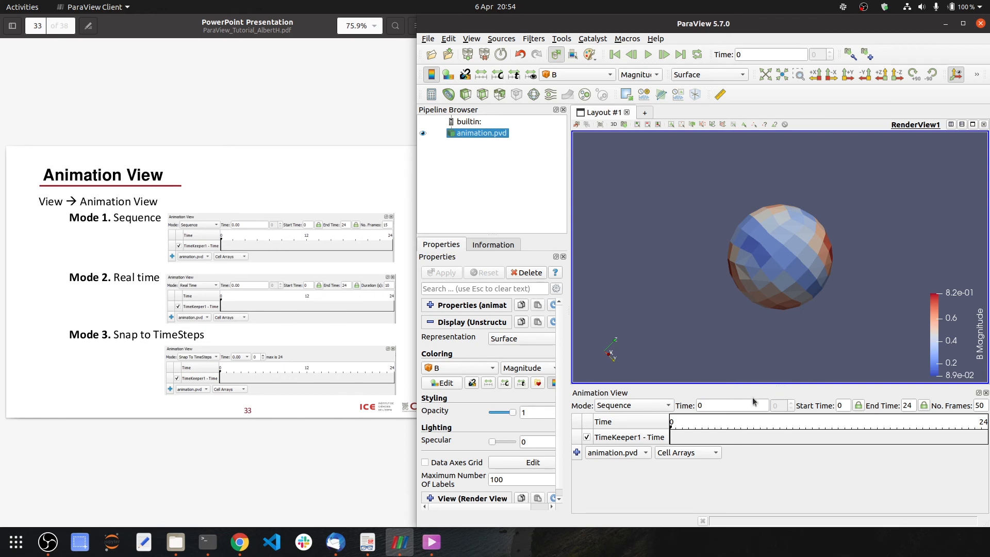
click(652, 406)
click(653, 407)
click(986, 406)
click(648, 55)
Switch the animation mode to Real Time and play it with a duration of 5 seconds.
click(612, 411)
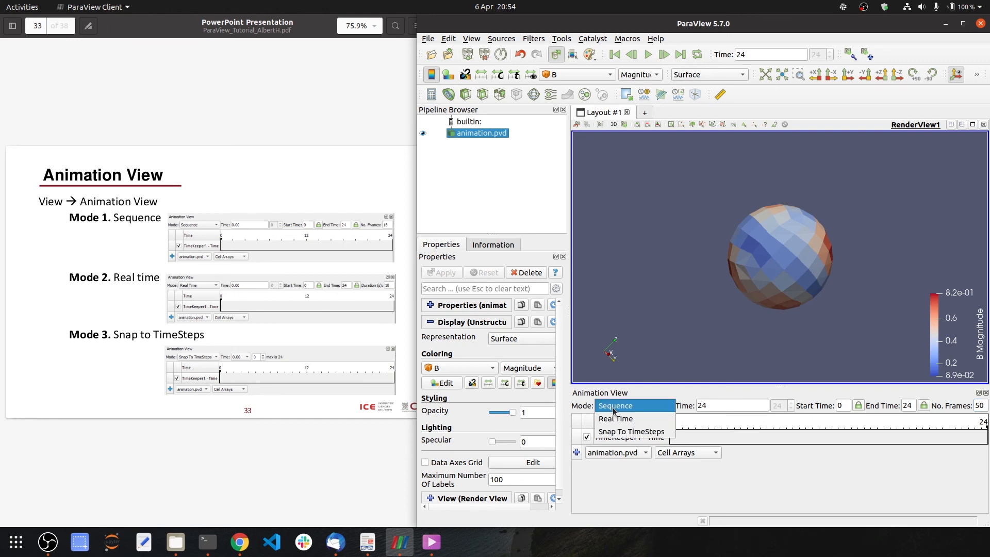
click(641, 419)
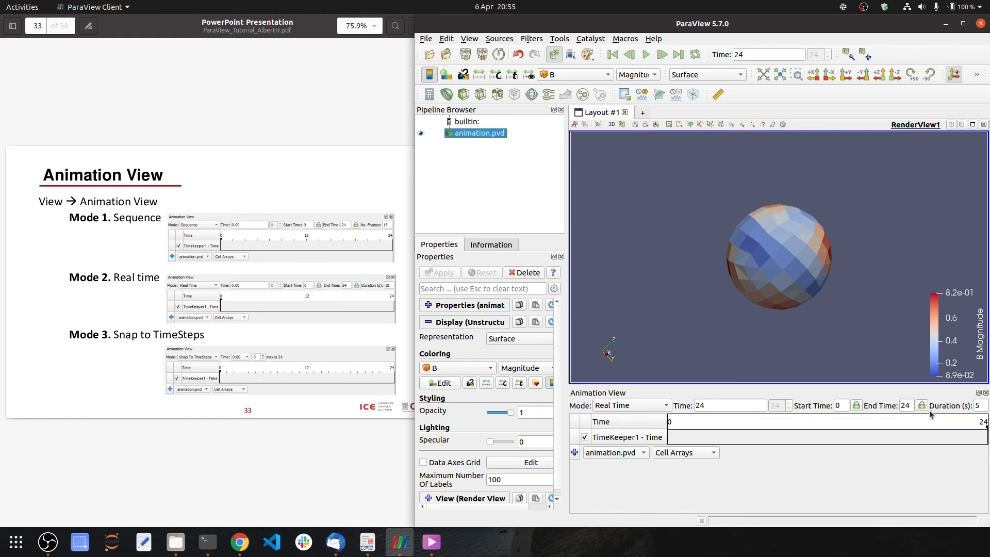
click(984, 407)
click(644, 55)
Set the animation mode to Snap To TimeSteps and inspect the list of selectable time values.
click(655, 408)
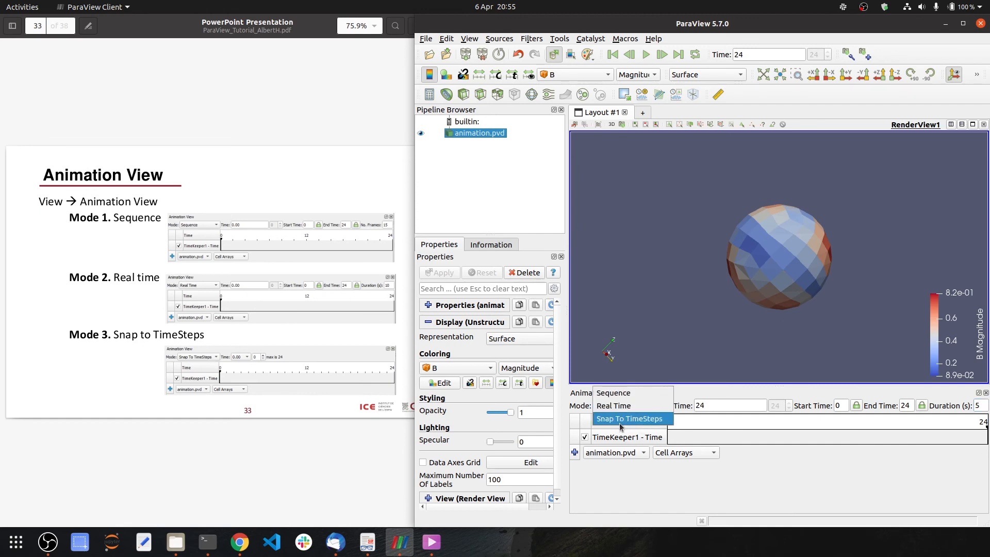
click(626, 418)
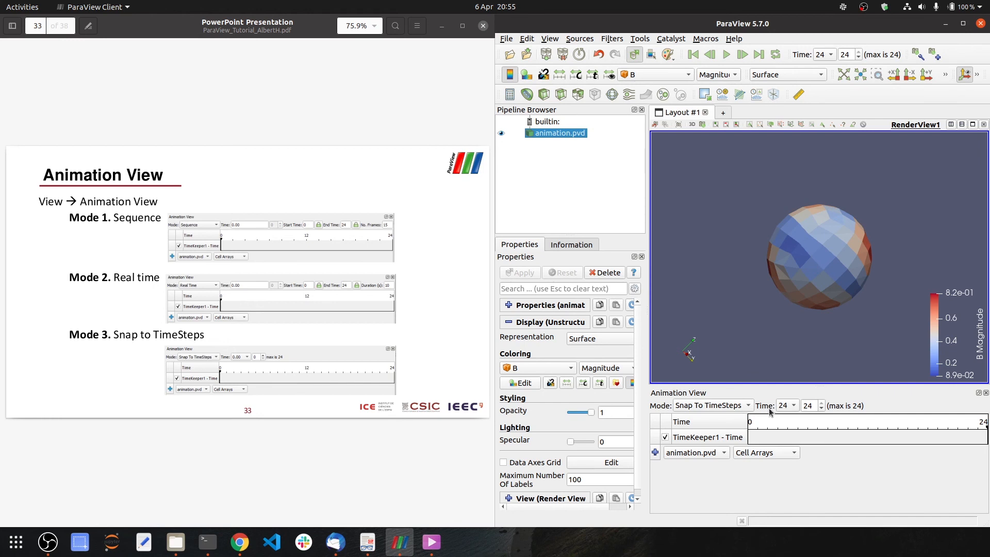
click(794, 406)
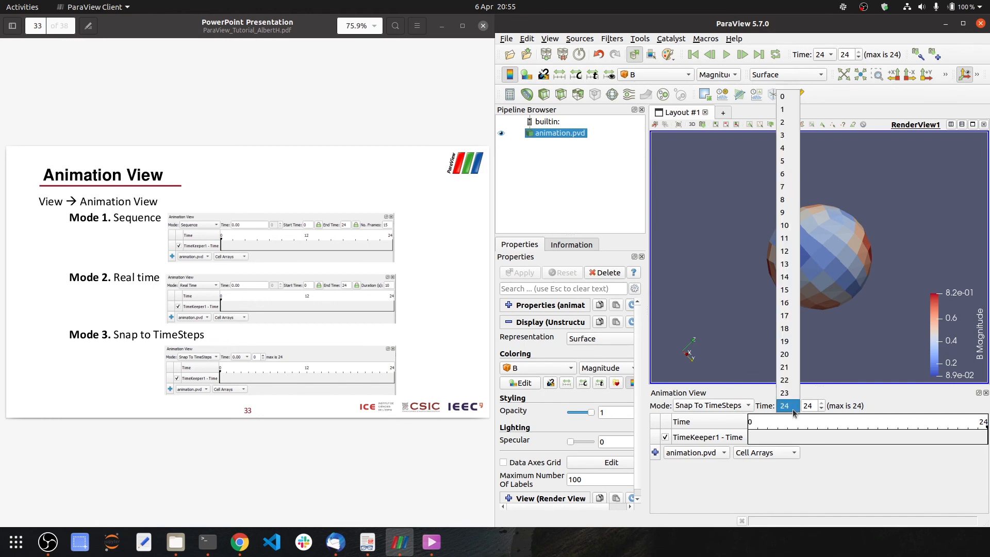
click(793, 410)
click(793, 407)
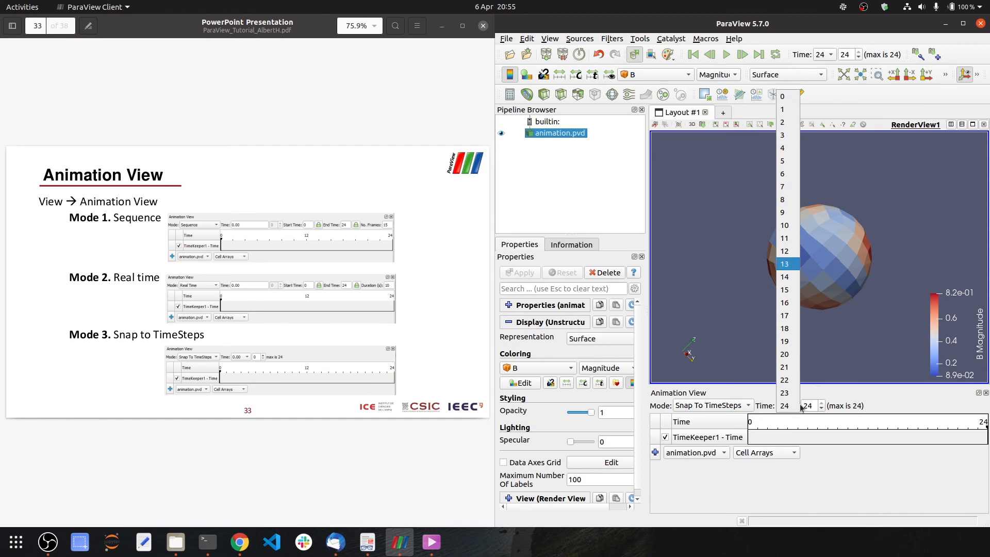
click(764, 406)
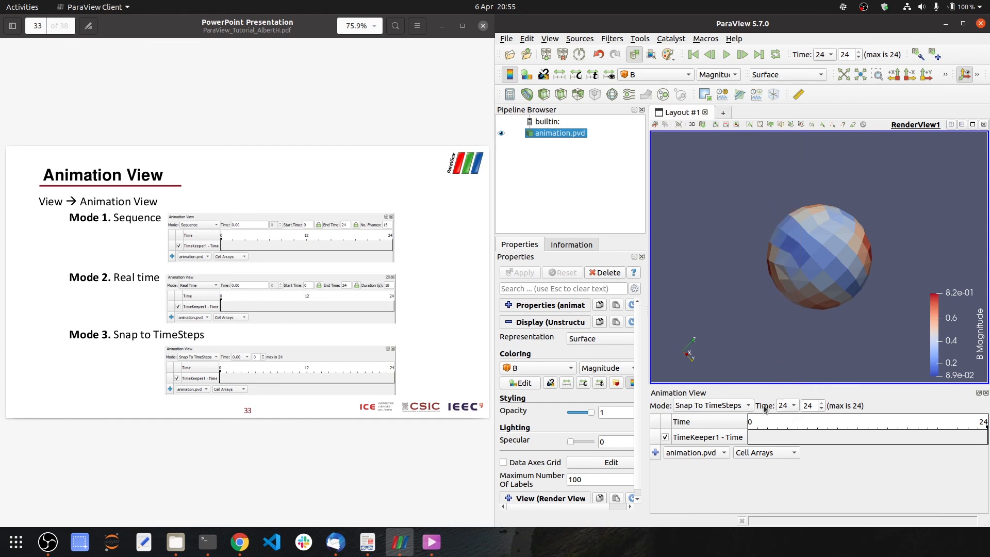
Return to the first frame and play the animation through all its timesteps.
click(691, 54)
click(726, 55)
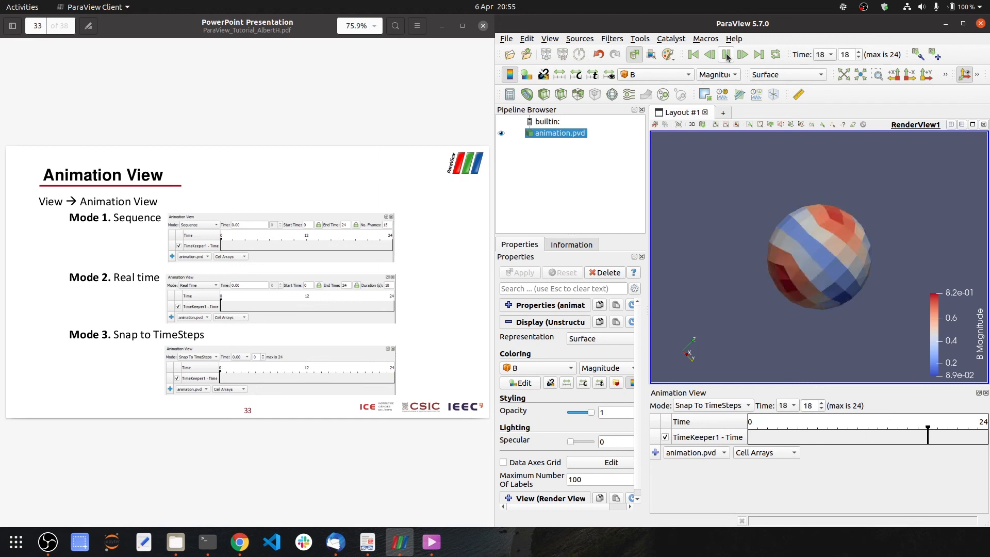
click(726, 54)
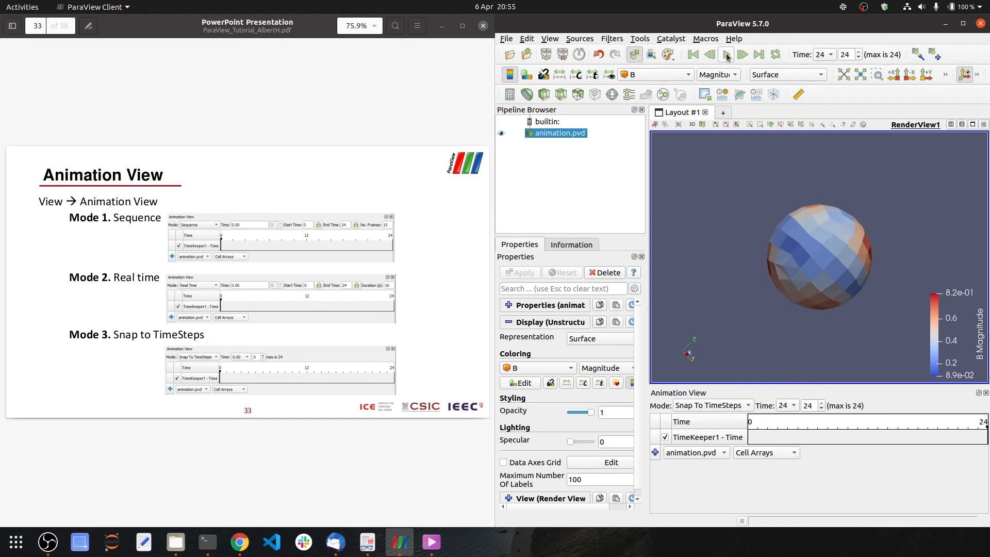
Advance the tutorial slides to page 34, Time inspector, and review how to open it.
click(419, 311)
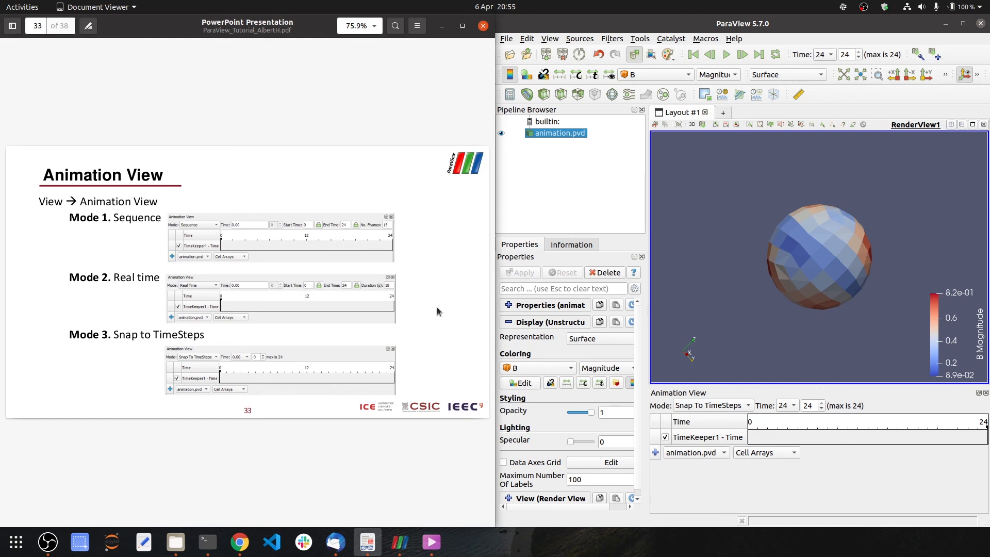
key(Right)
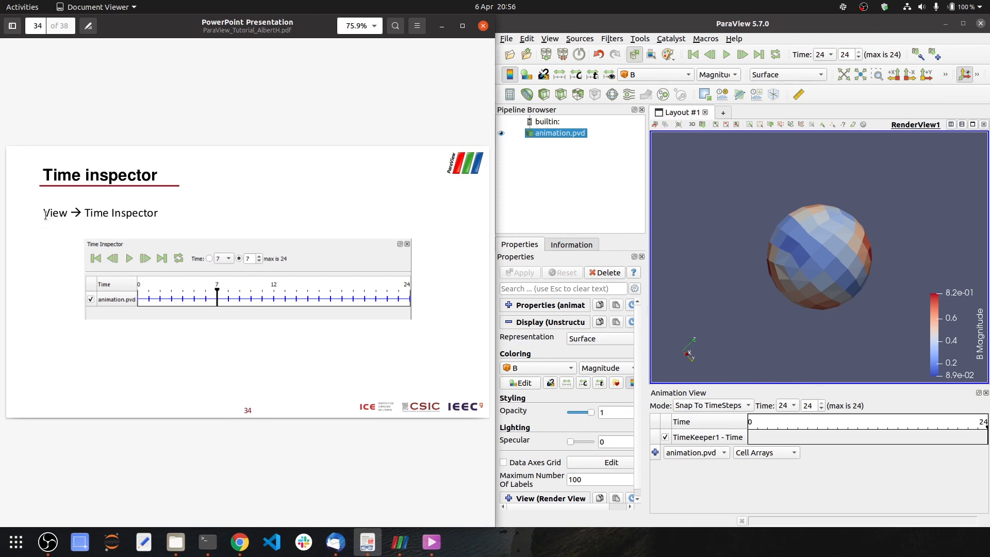
drag(45, 215, 143, 214)
click(144, 215)
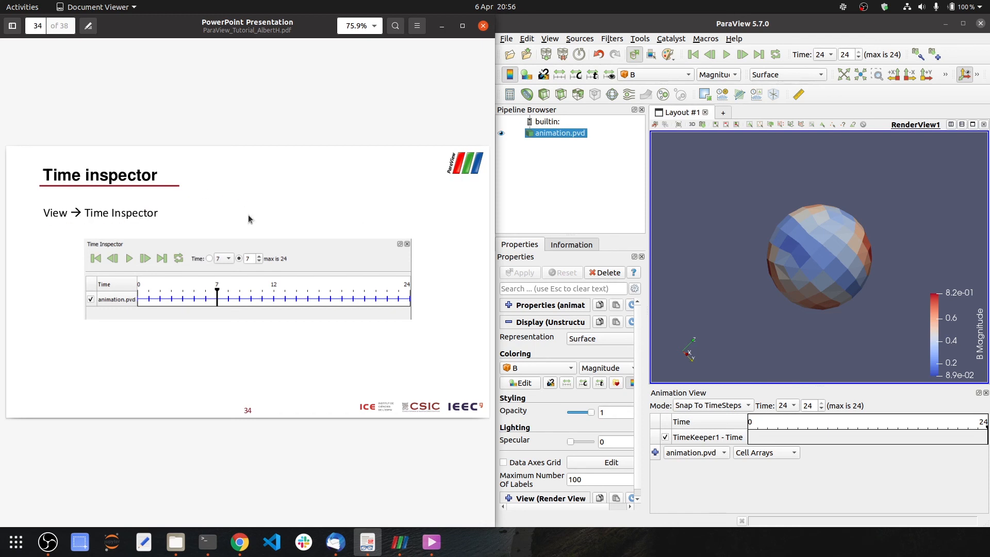
Show the Time Inspector for animation.pvd in ParaView, and advance the tutorial slides to page 35, Smoothing an animation.
click(658, 32)
click(546, 41)
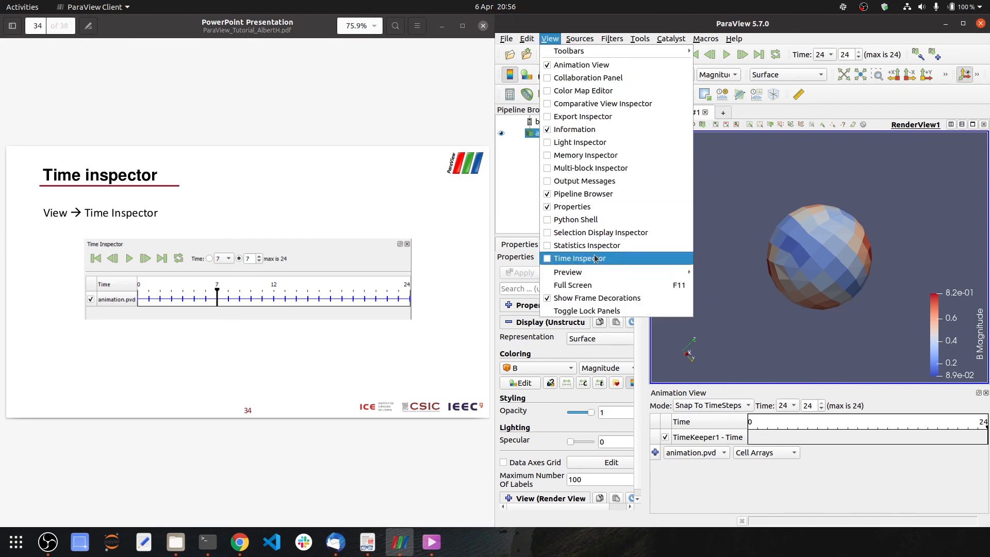
click(599, 259)
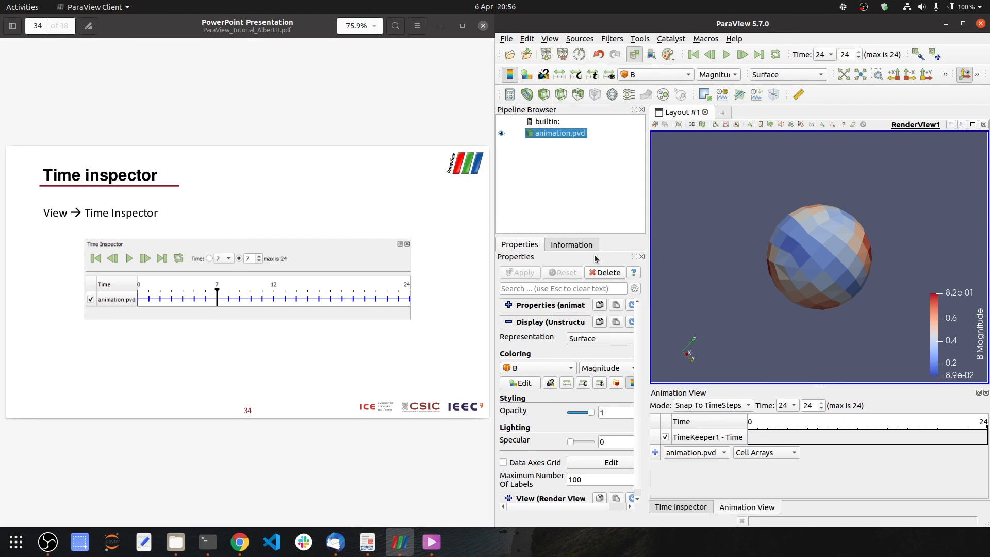
click(700, 506)
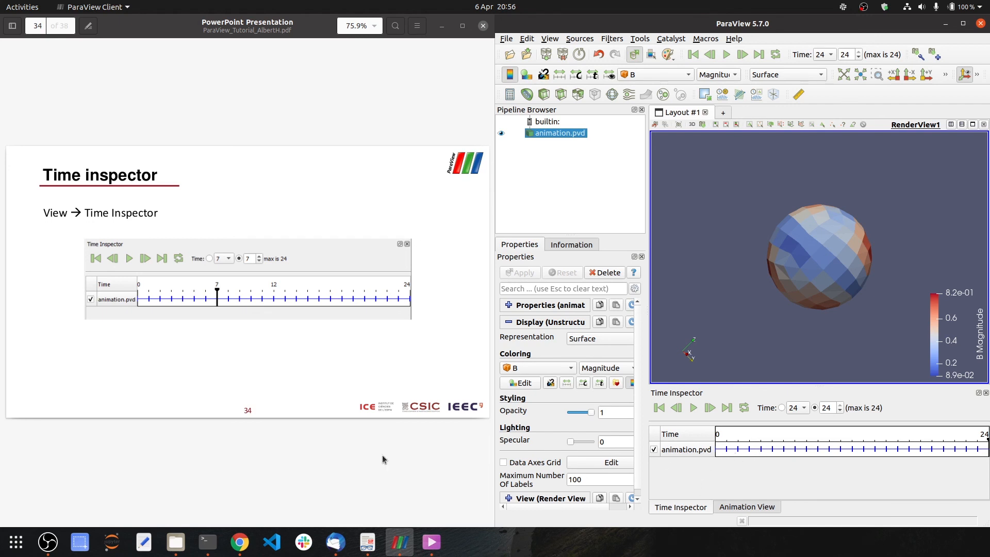
click(241, 459)
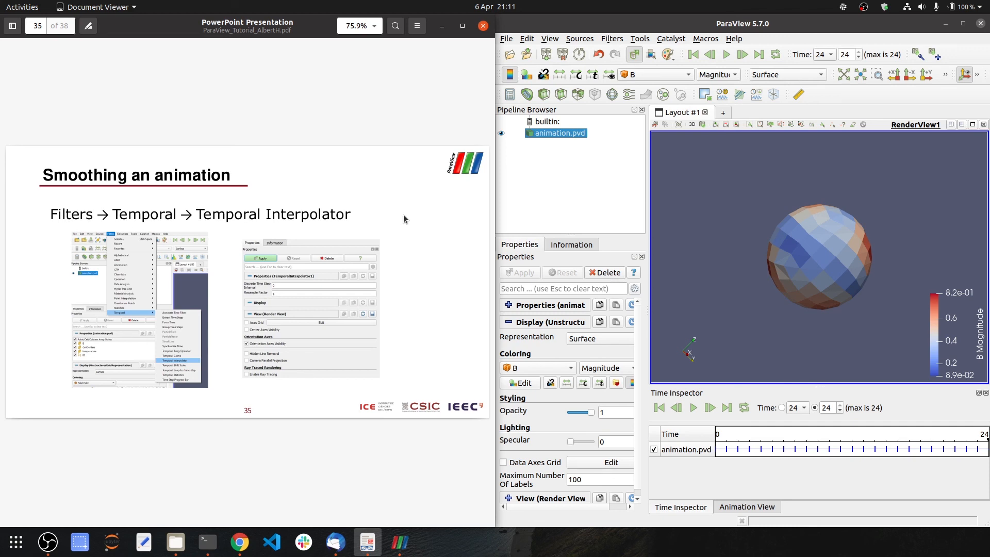
Apply a Temporal Interpolator filter to animation.pvd.
click(590, 197)
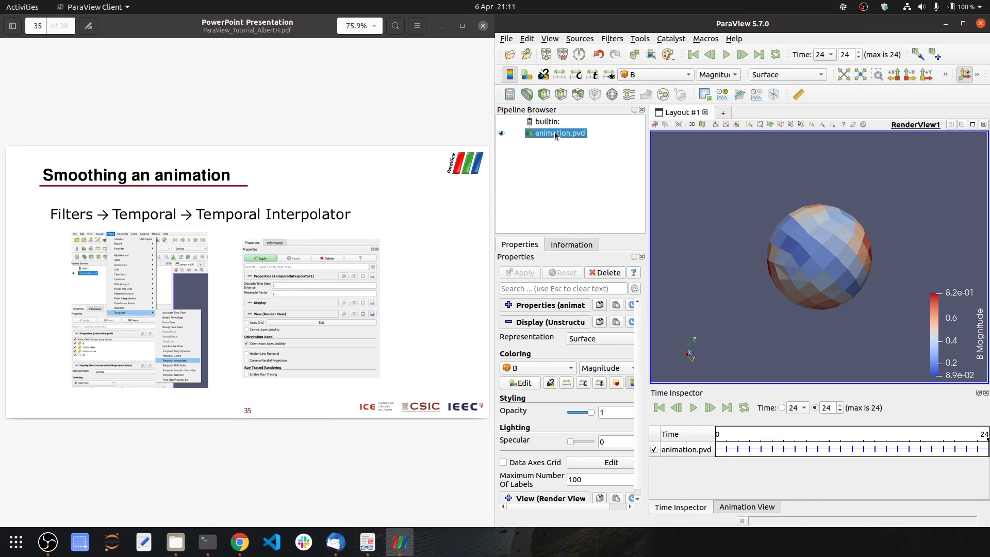
click(612, 40)
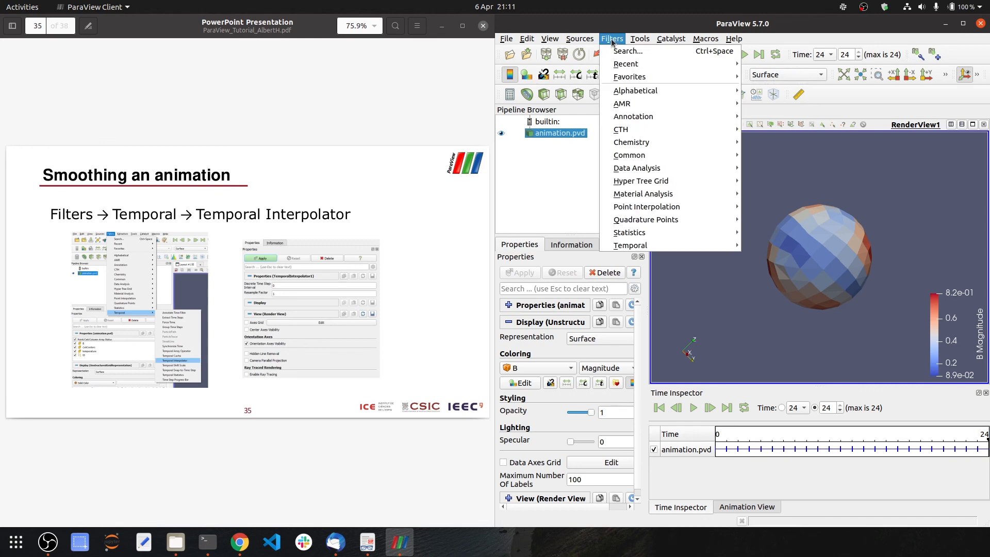
mouse_move(653, 245)
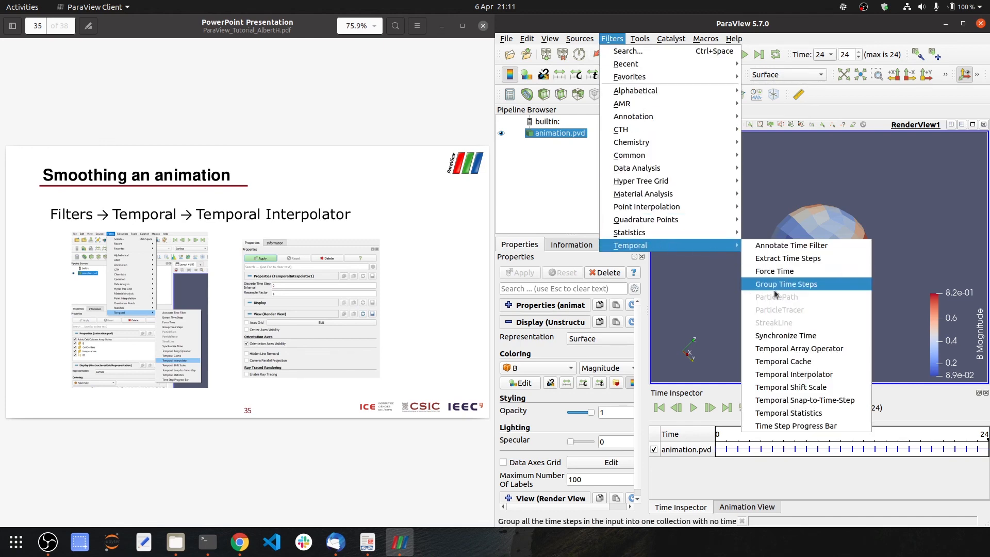
click(821, 380)
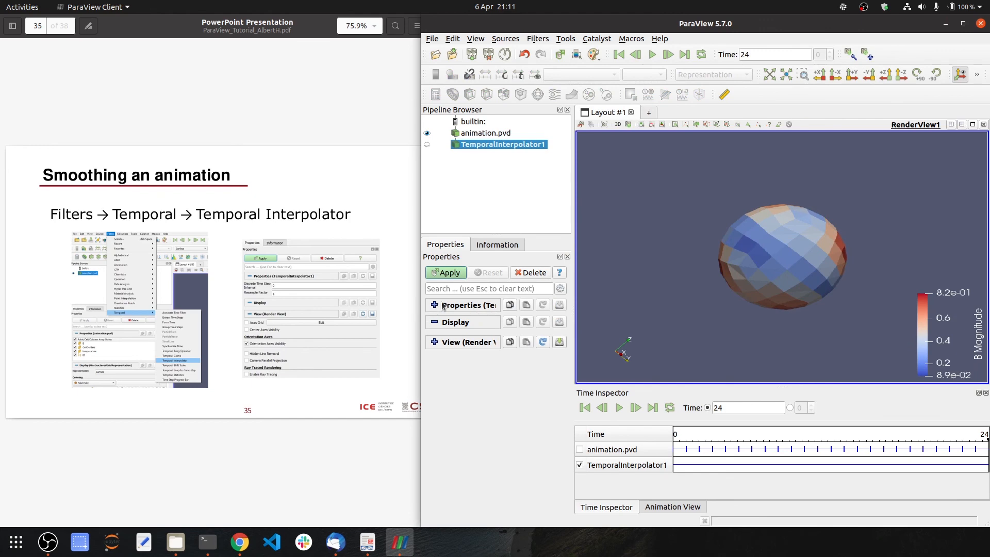
click(448, 273)
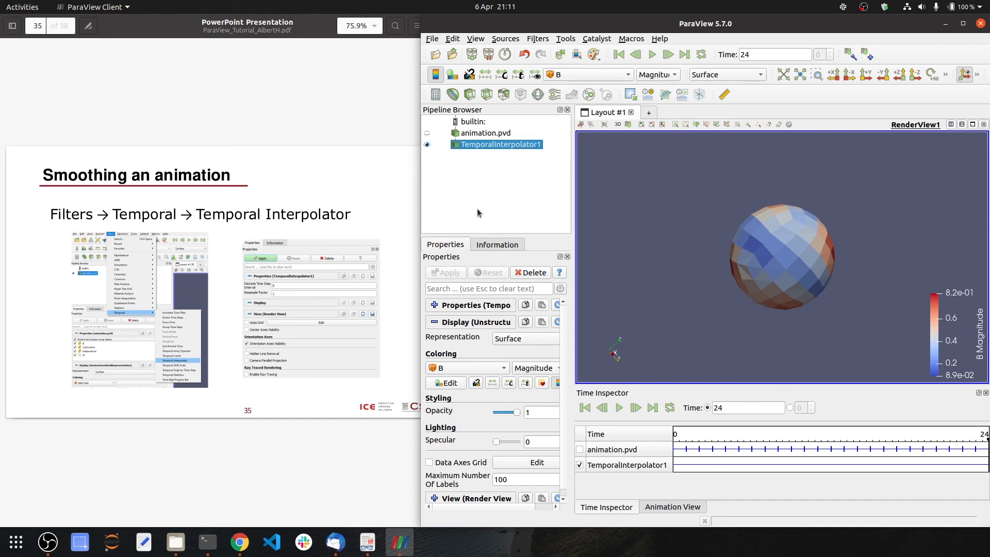
Set the Animation View mode to Real Time and play the temporally interpolated animation.
click(660, 509)
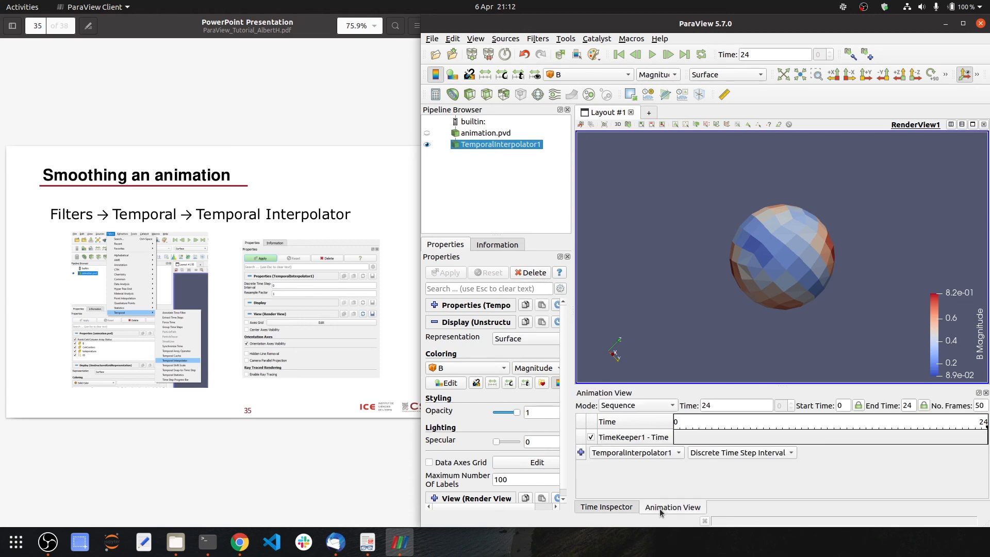
click(640, 406)
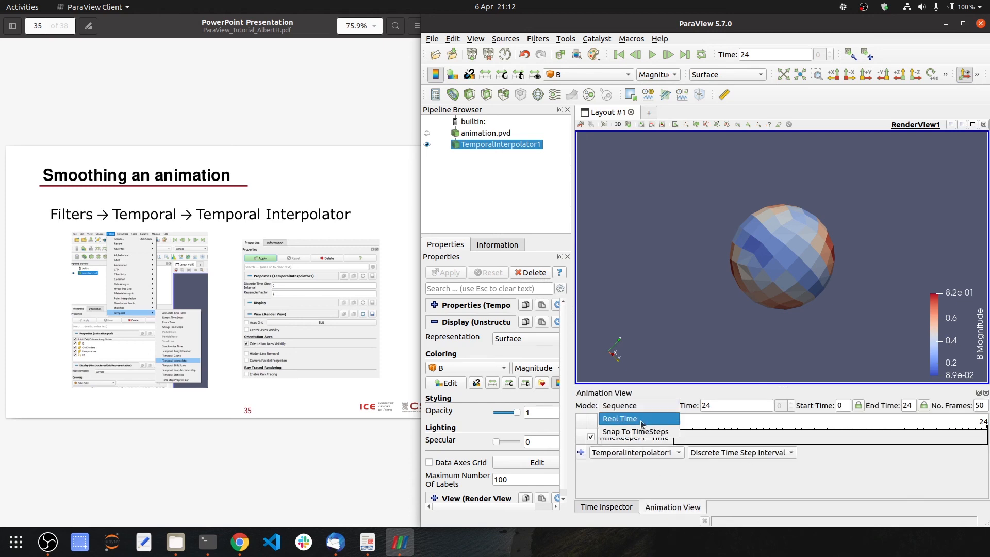
click(640, 420)
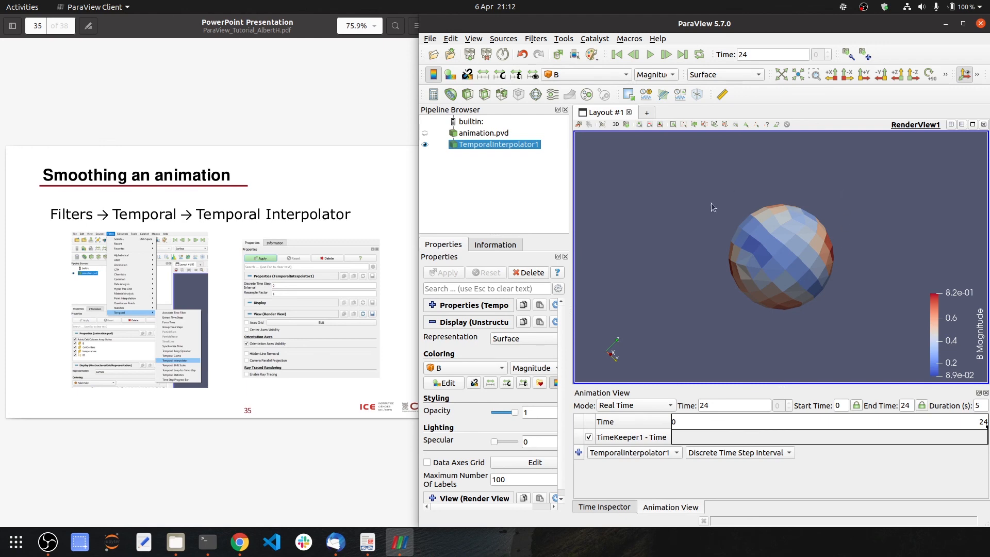
scroll(802, 266, up, 3)
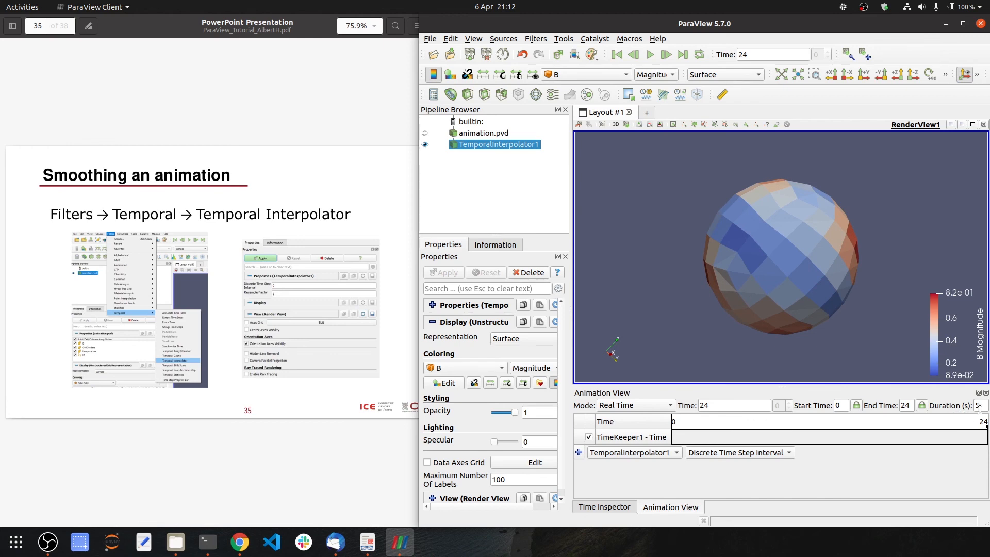
click(651, 55)
Delete the temporal interpolator and replay the original animation.pvd in Real Time mode for comparison.
right_click(487, 144)
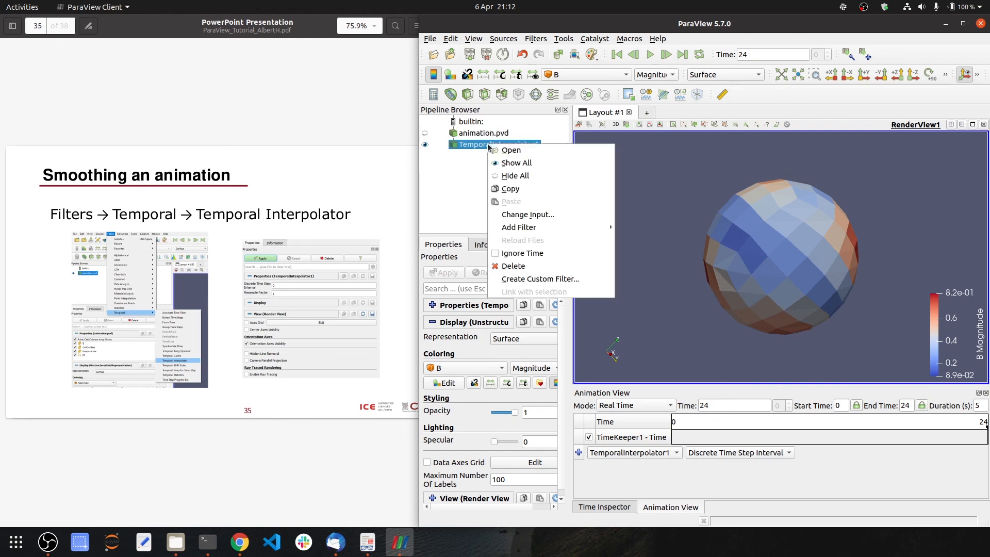
click(518, 268)
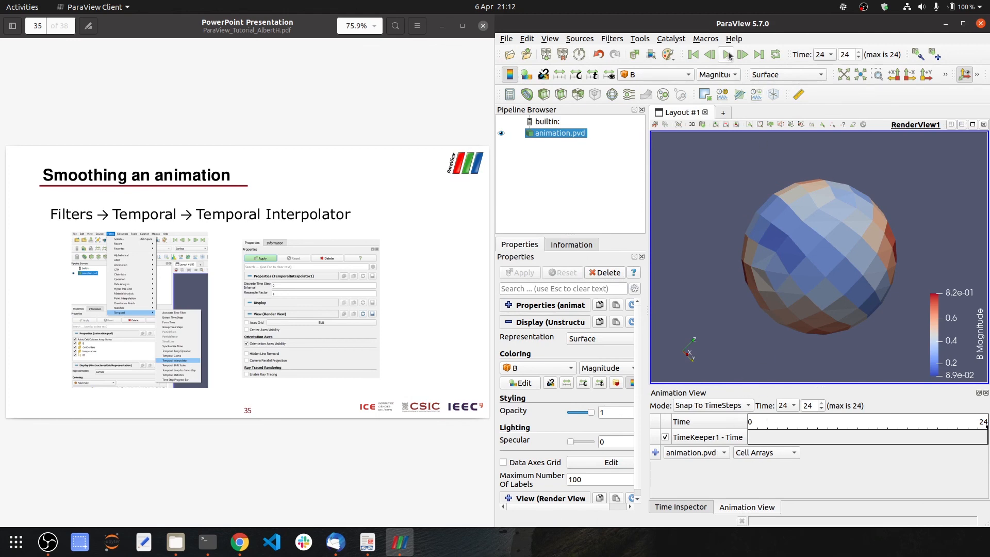
click(745, 406)
click(727, 390)
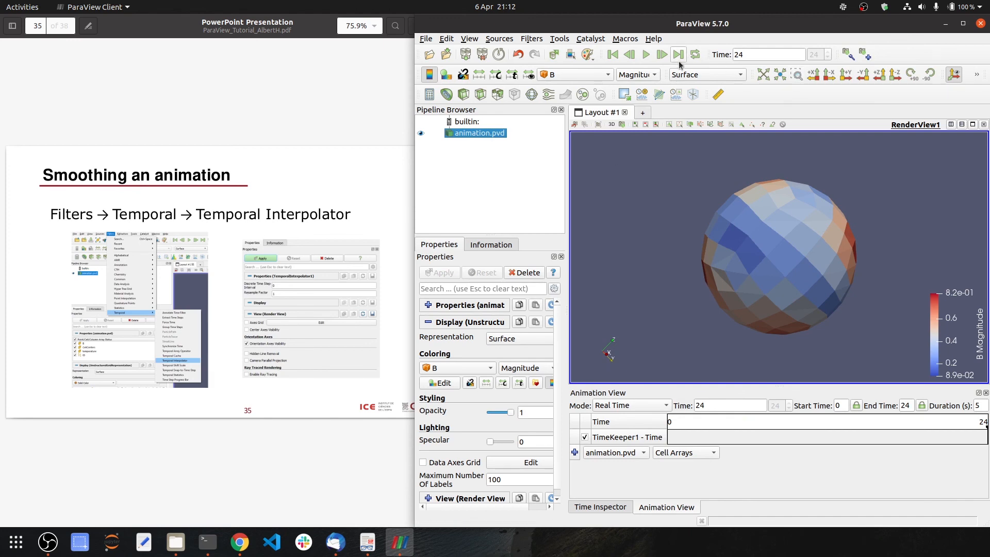
click(646, 54)
Advance the tutorial slides to page 36, Save Screenshots/Animation.
click(284, 181)
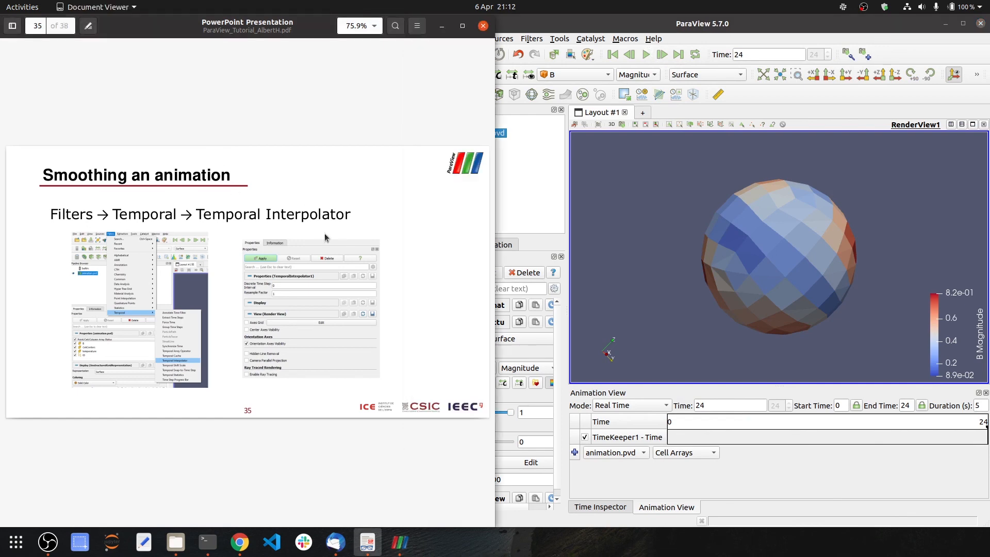
scroll(324, 241, down, 1)
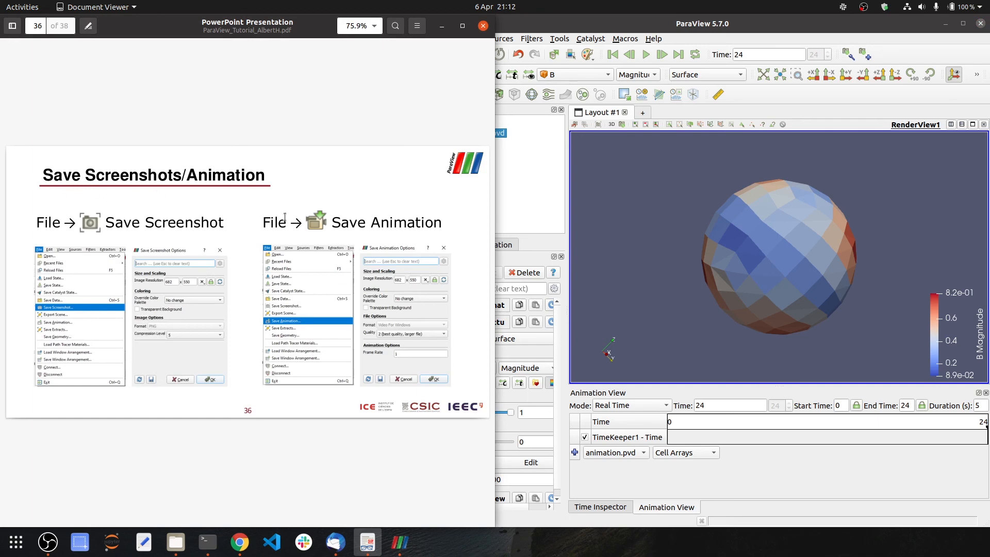
Save a screenshot of the render view as a PNG named ktf in the Desktop folder, at 808 x 485 with compression level 5.
click(845, 25)
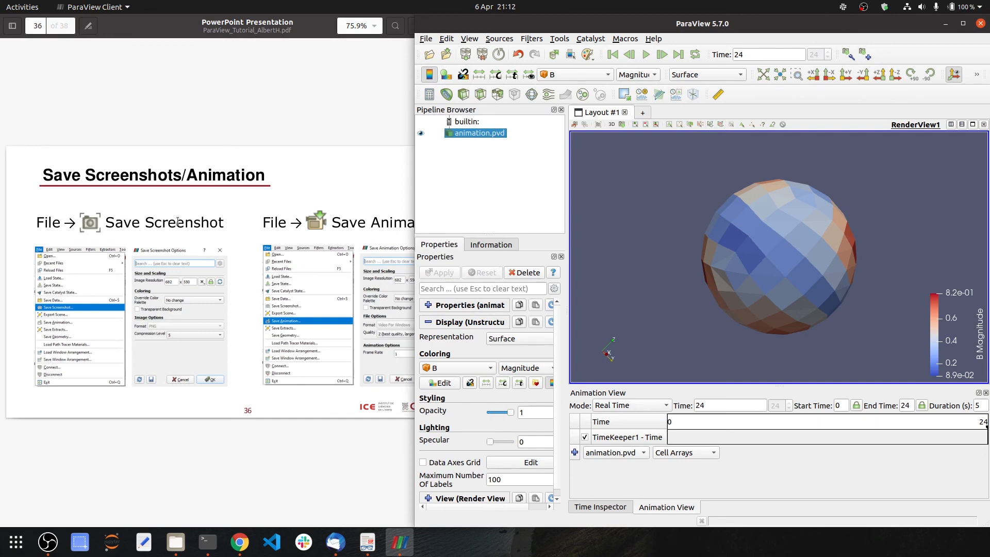
click(429, 39)
click(491, 130)
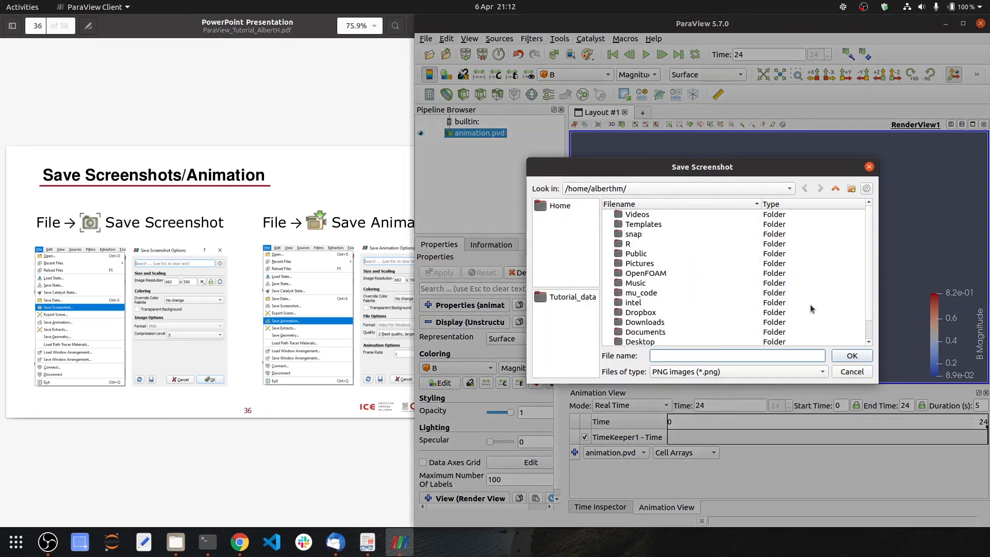
click(854, 358)
scroll(727, 309, down, 1)
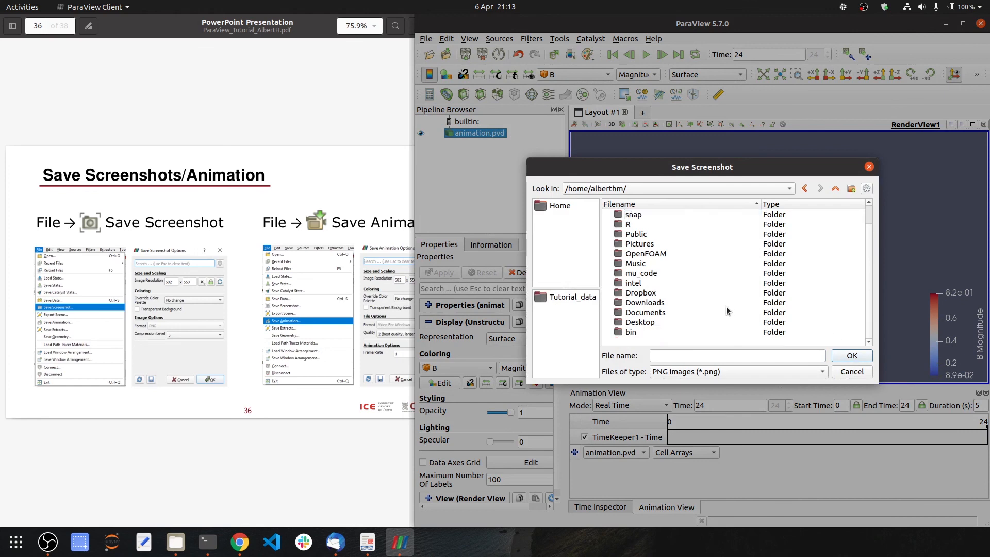
double_click(641, 323)
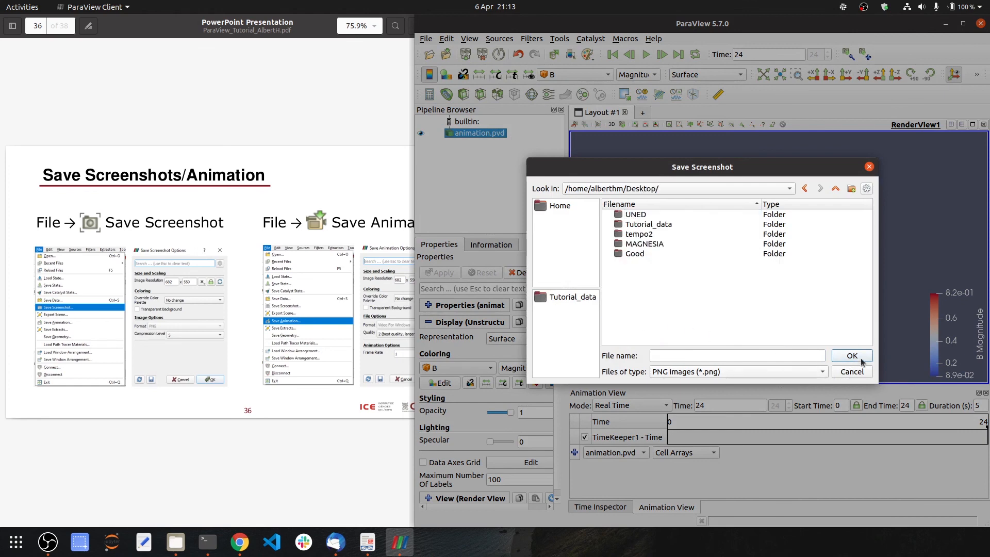
click(785, 357)
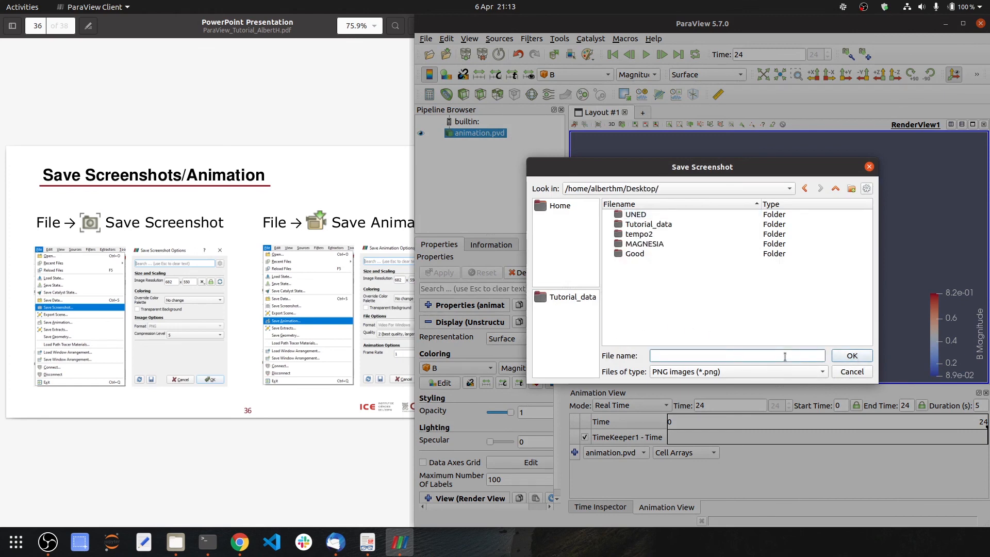
text(ktf)
click(851, 356)
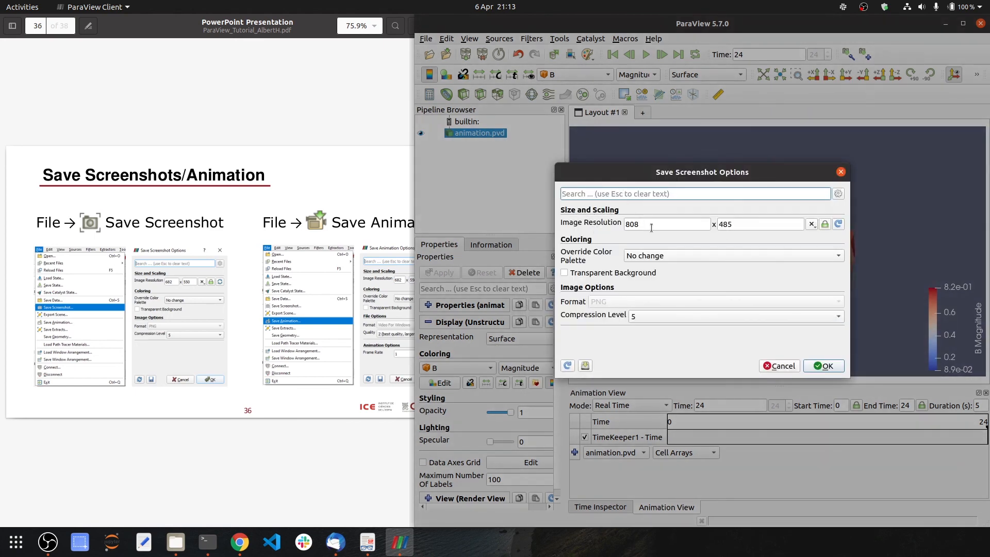
click(626, 298)
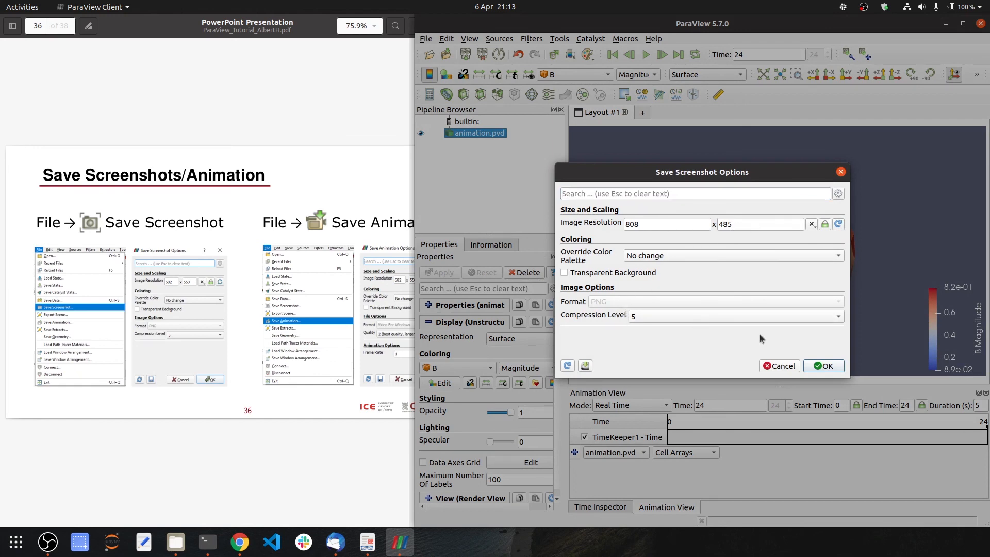
click(825, 366)
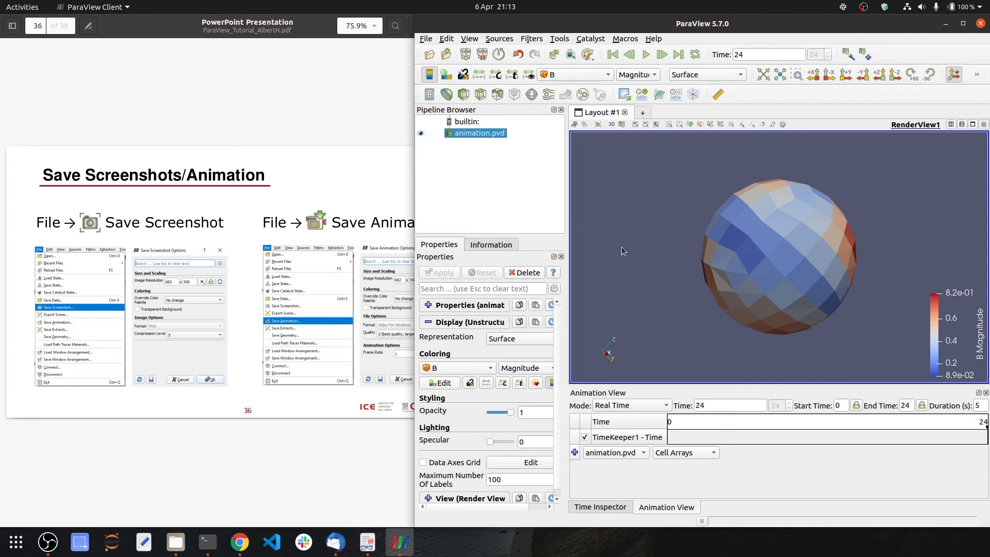
Save the animation as PNG images named anim on the Desktop, at 808 x 485 with the color palette override at No change.
click(353, 183)
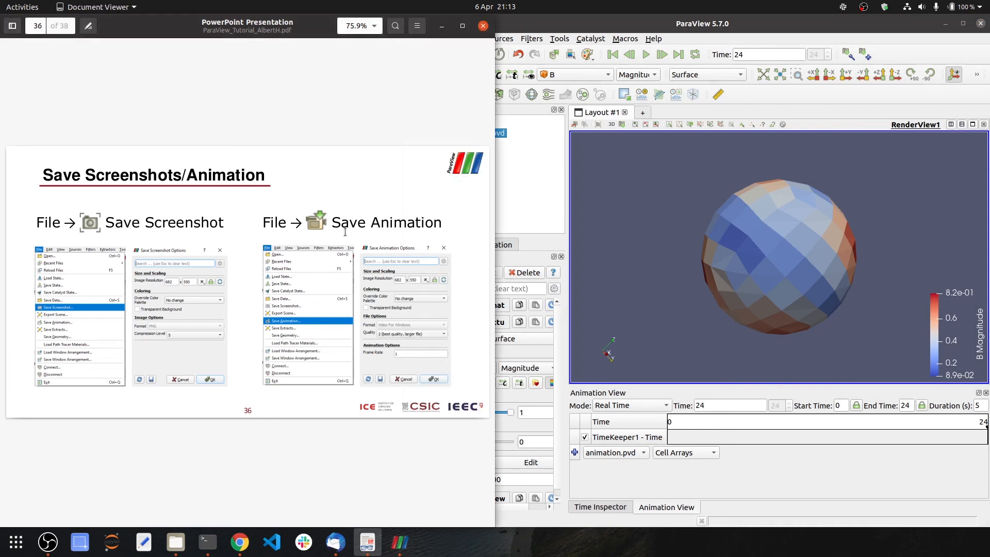
click(636, 199)
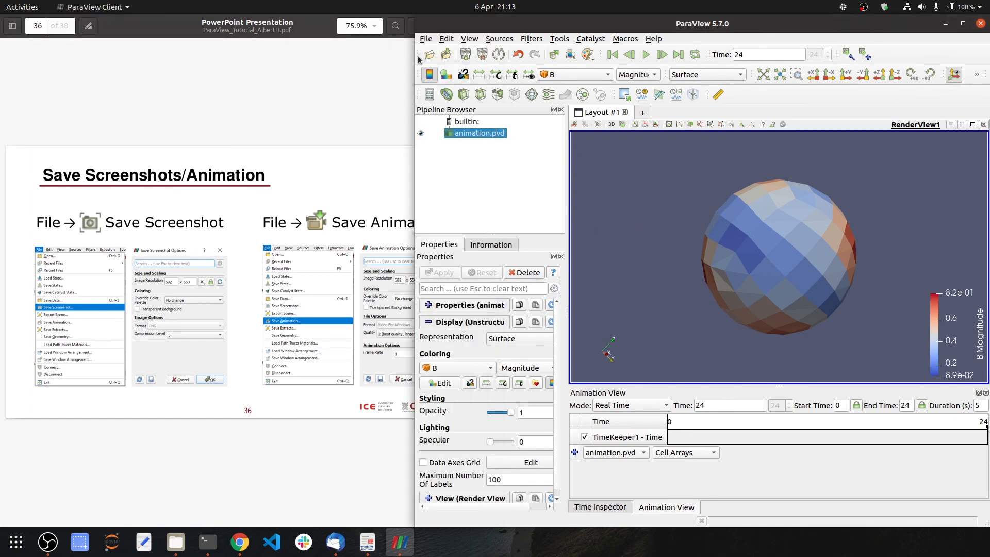
click(428, 39)
click(510, 159)
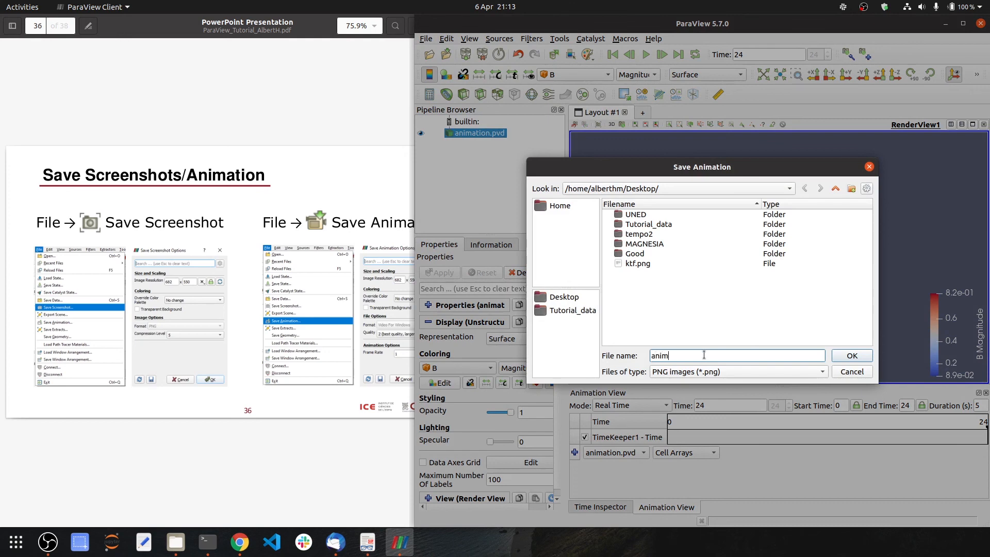
click(867, 356)
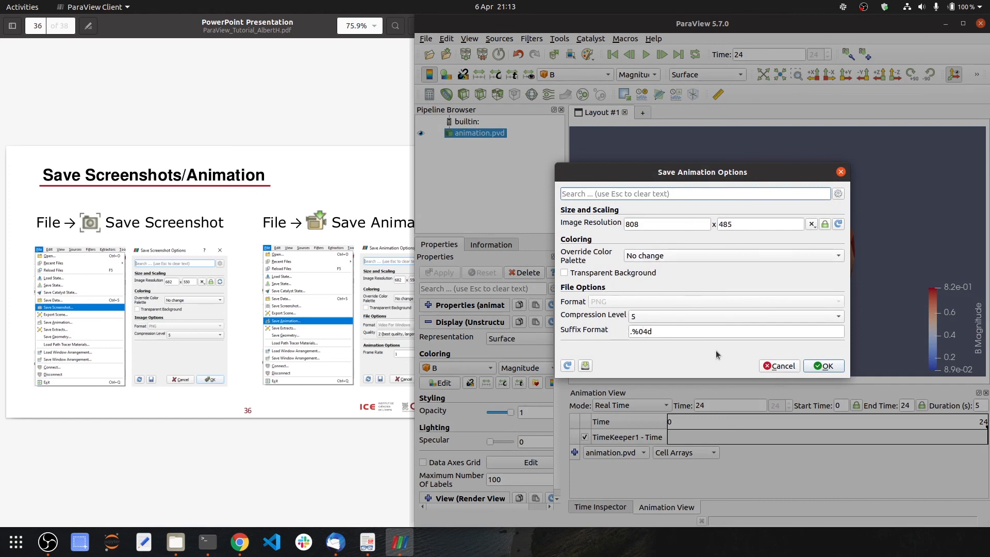
click(567, 273)
click(679, 257)
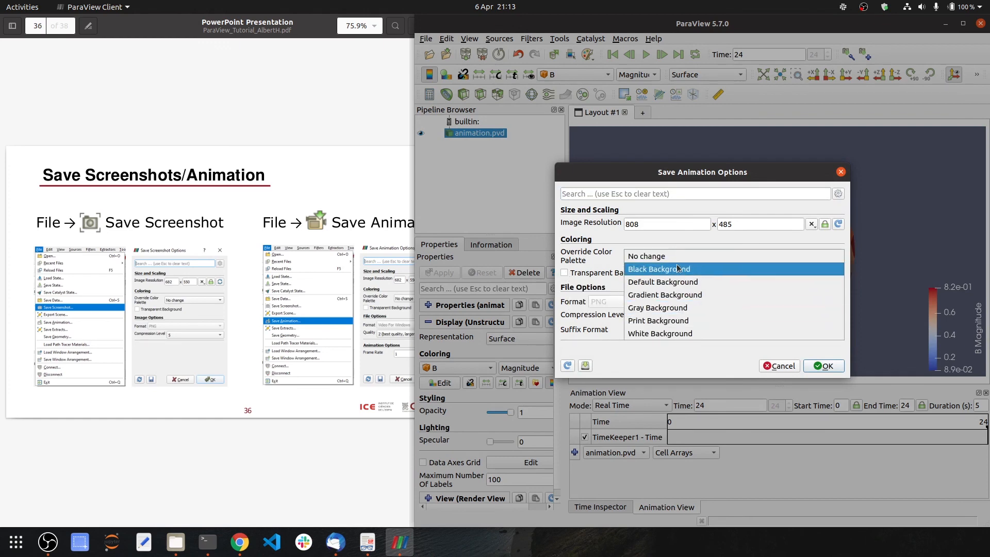
click(675, 256)
click(831, 367)
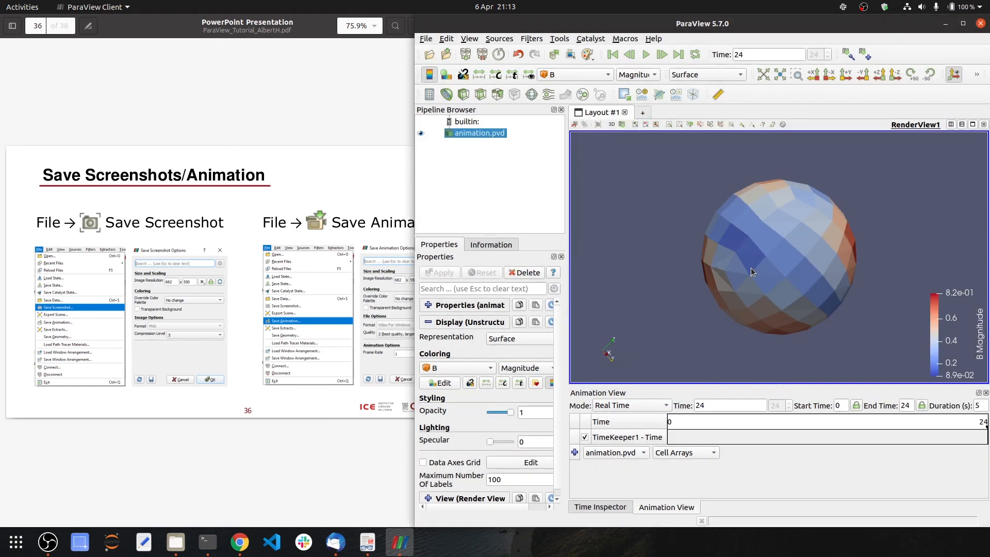
Switch to the tutorial slides and advance to page 37, More information.
click(296, 181)
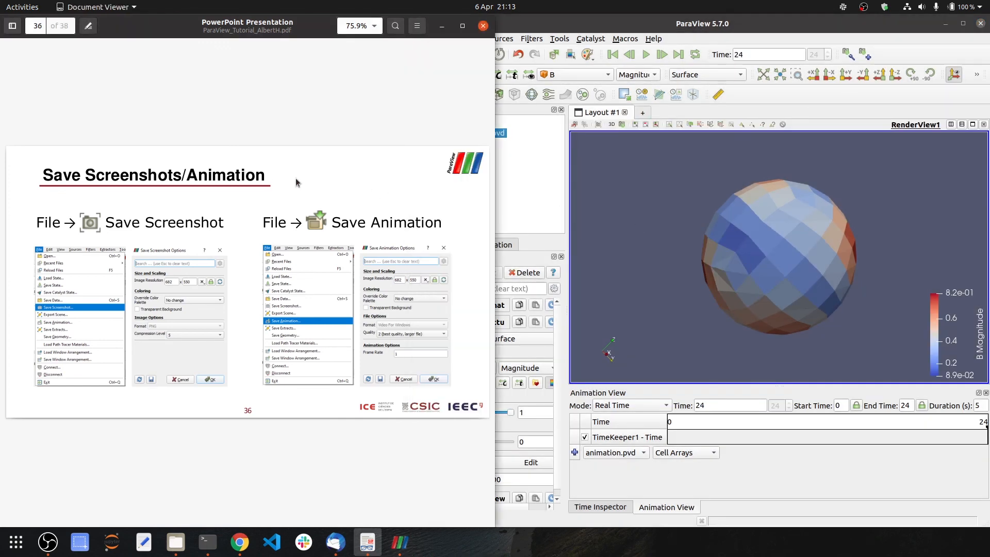
key(Page_Down)
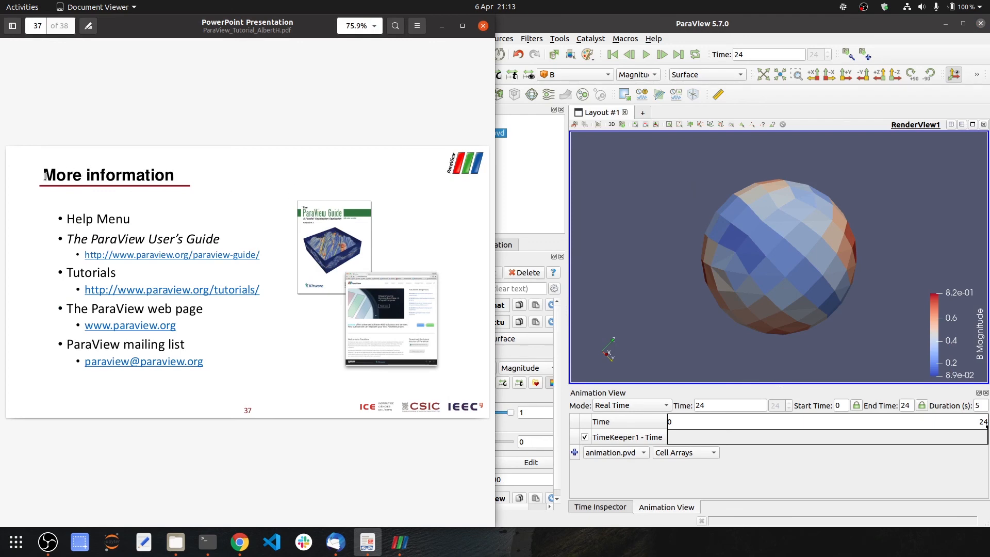
drag(43, 180, 170, 177)
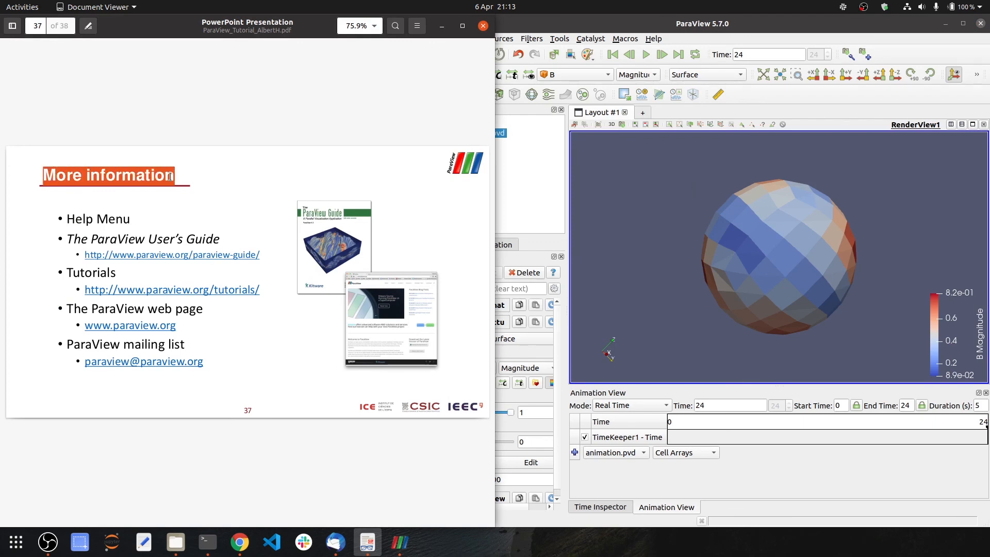
click(359, 180)
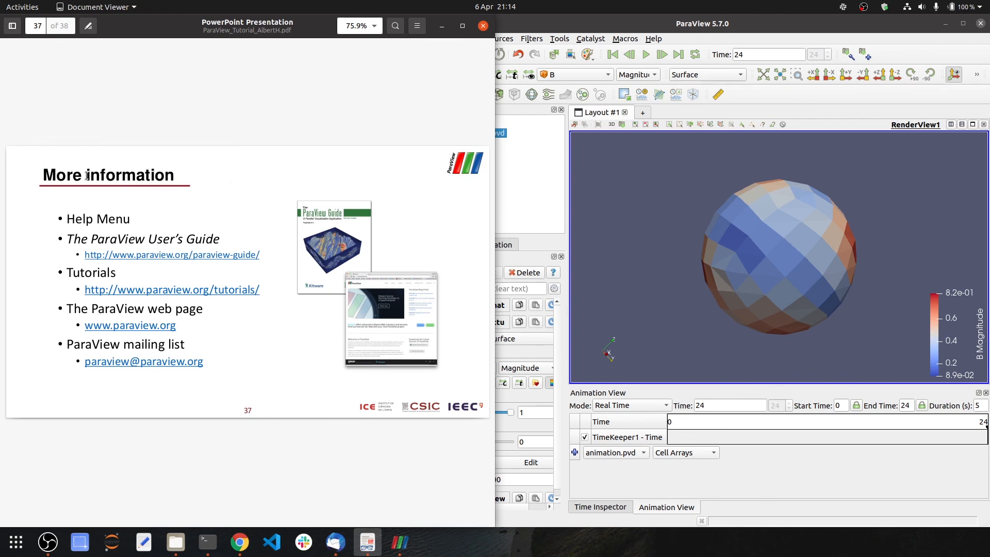
drag(87, 176, 194, 182)
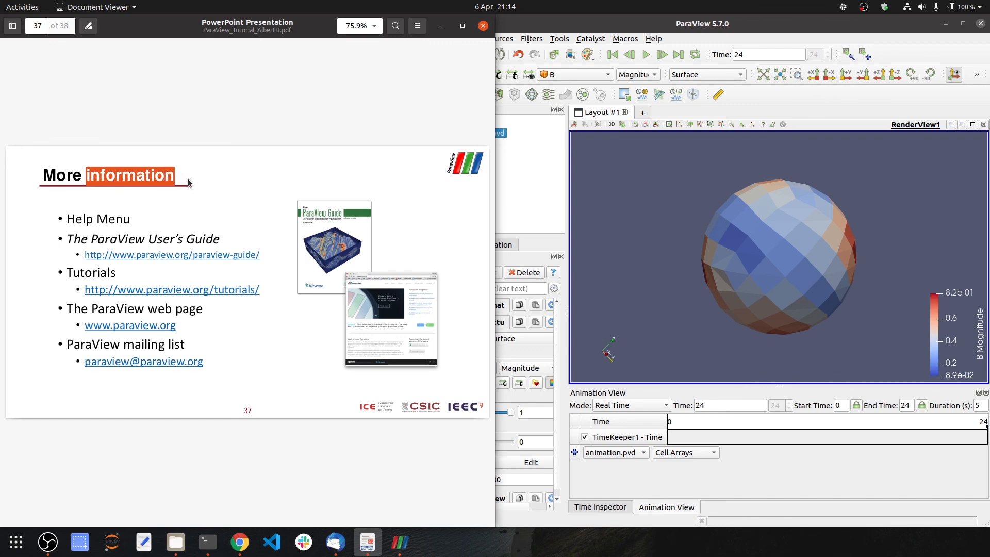
click(194, 183)
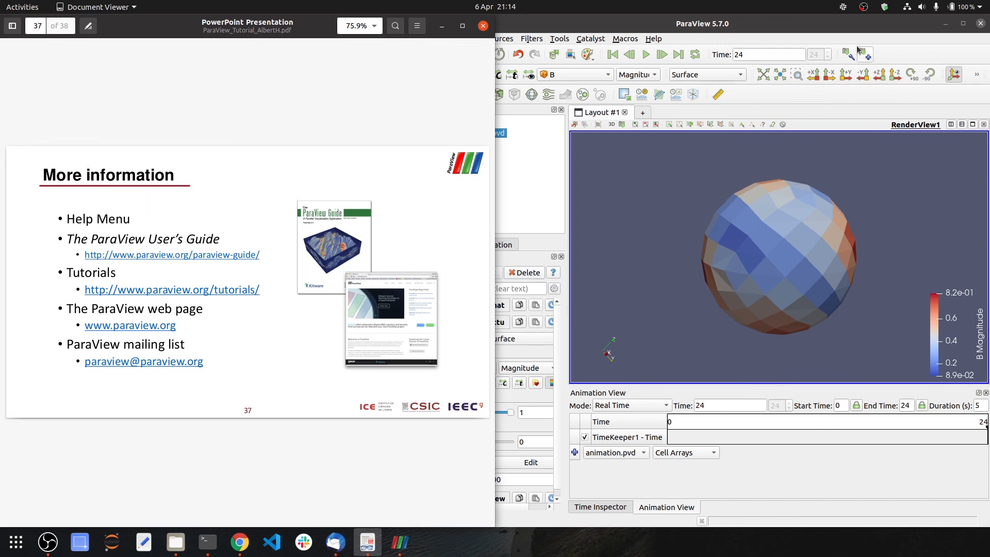
Look over ParaView's Help resources, and return to the User's Guide entry on the tutorial slide.
click(659, 40)
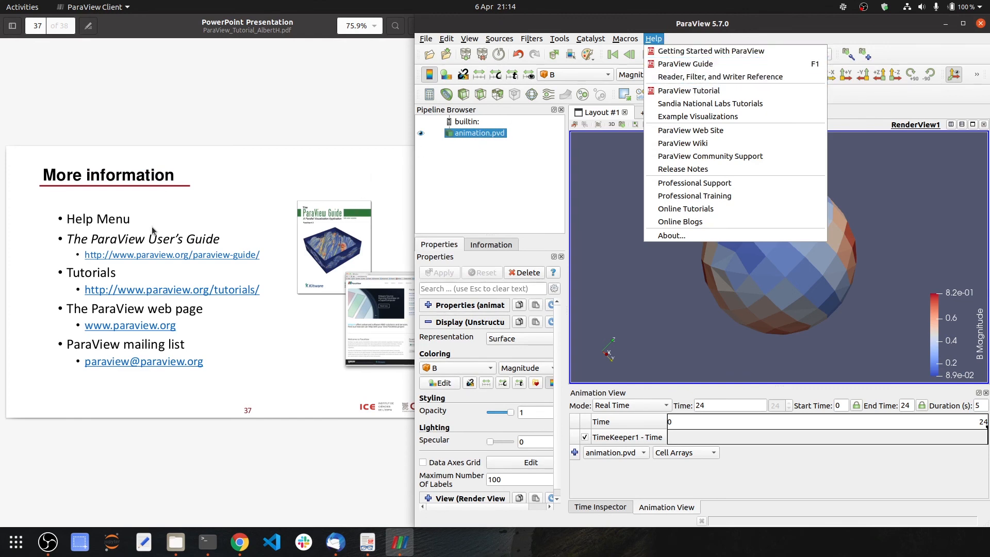
click(165, 238)
drag(154, 240, 251, 236)
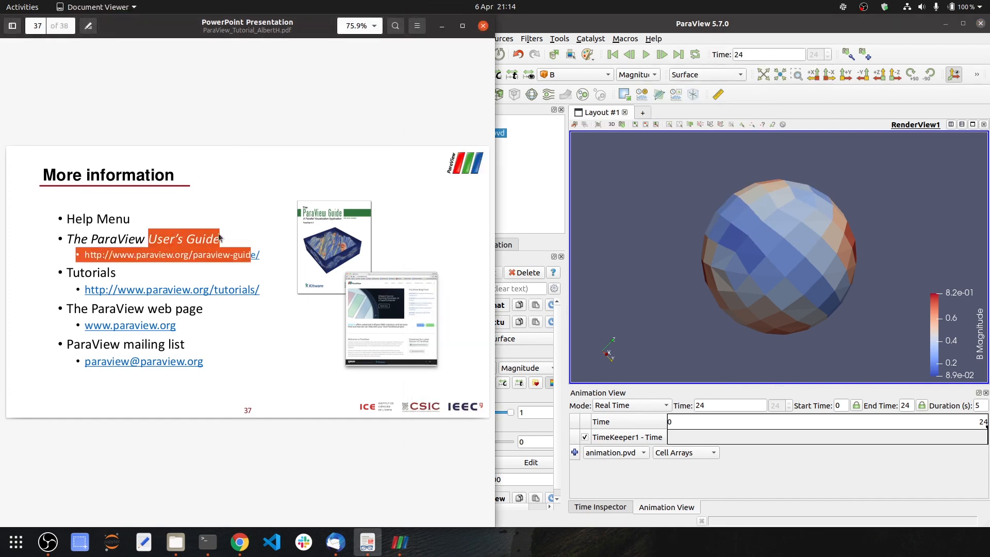
click(212, 231)
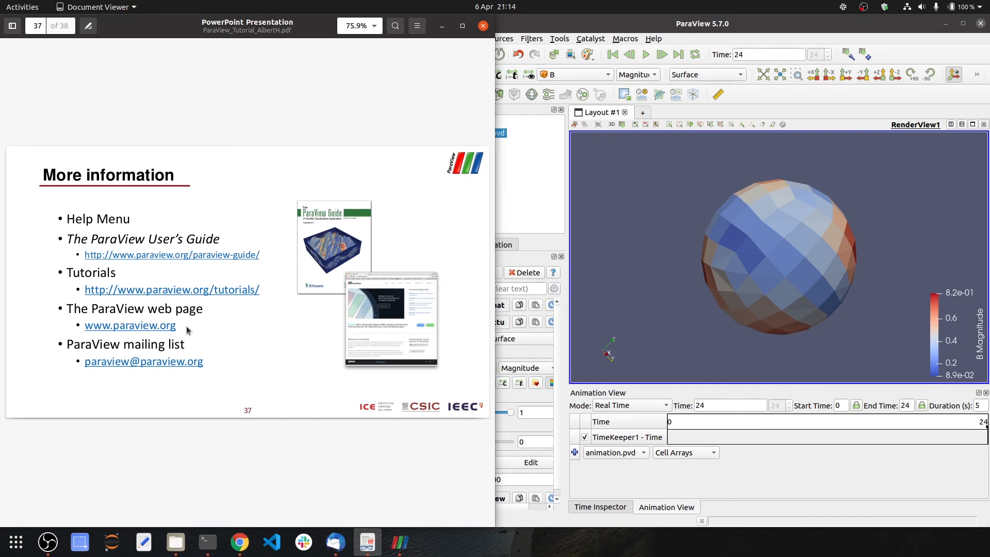
Review the ParaView mailing list entry and advance the slides to the closing page 38.
drag(105, 349, 140, 349)
click(147, 349)
key(Right)
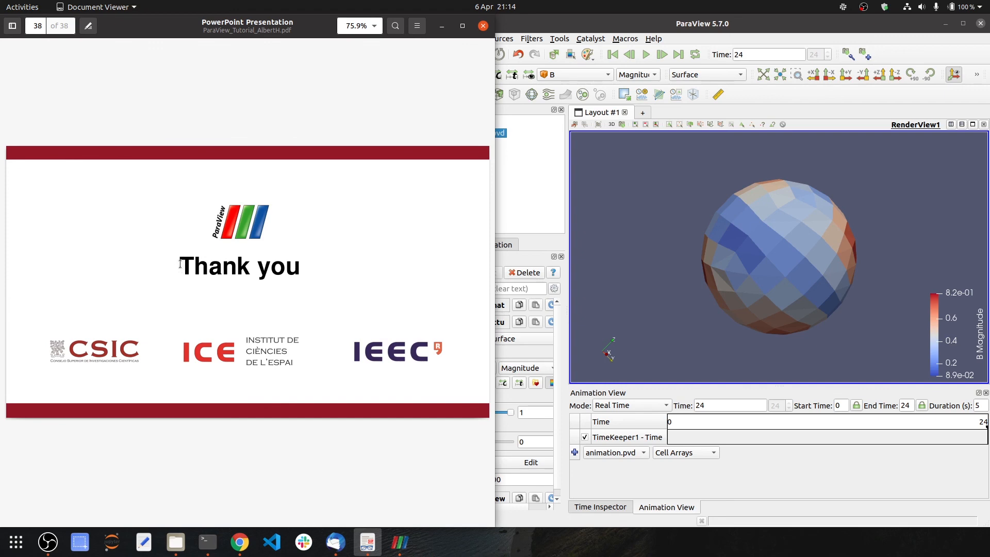
drag(181, 264, 192, 264)
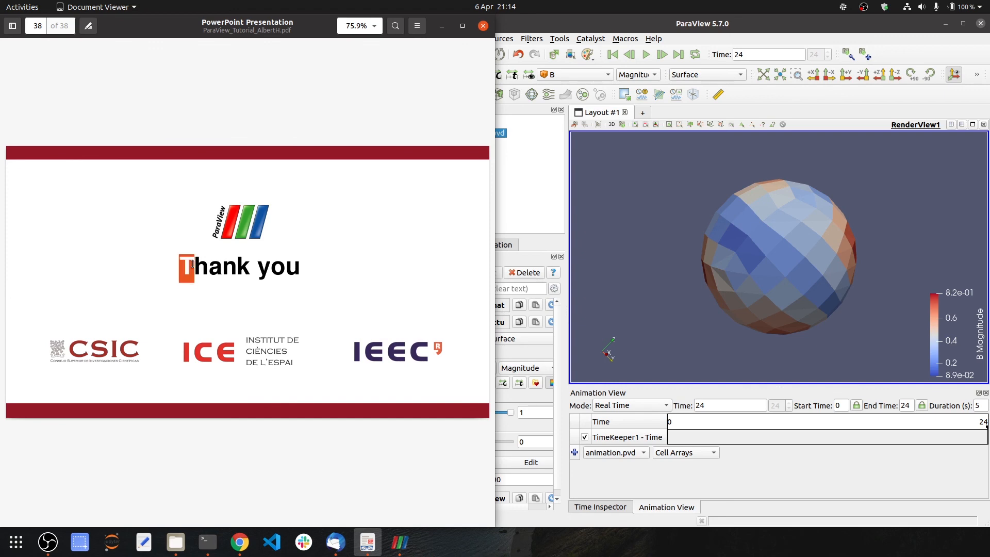